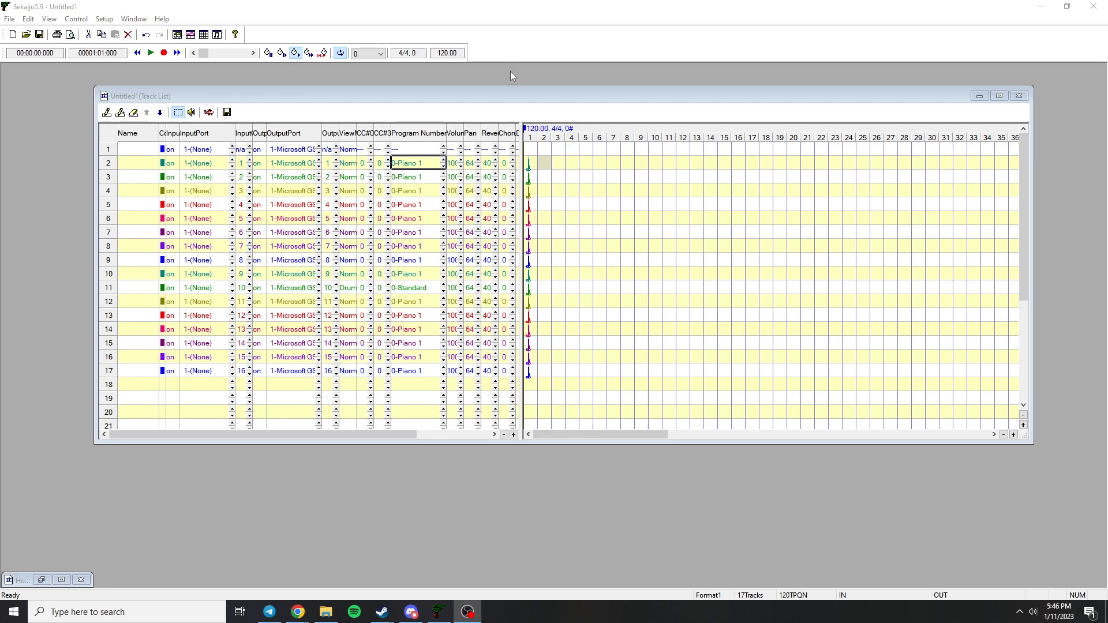
# - Reposition the track list window and open ten additional track list windows for the untitled song
pyautogui.moveTo(500, 93); pyautogui.dragTo(496, 118)
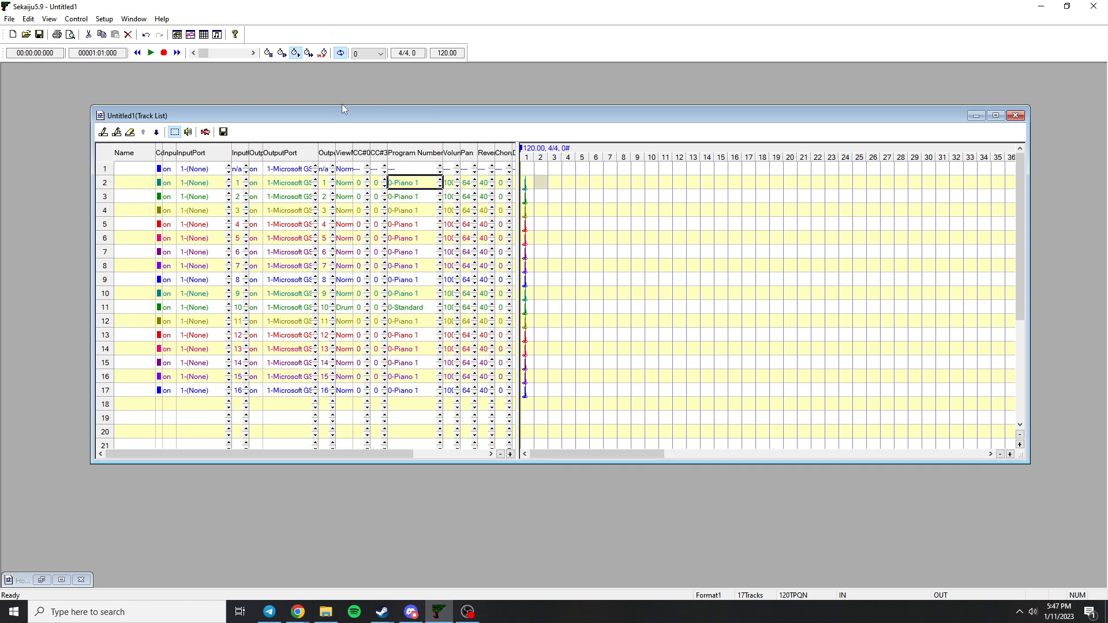
pyautogui.click(177, 35)
pyautogui.click(177, 34)
pyautogui.click(177, 35)
pyautogui.click(177, 34)
pyautogui.click(178, 35)
pyautogui.click(177, 35)
pyautogui.click(178, 34)
pyautogui.click(178, 34)
pyautogui.click(177, 34)
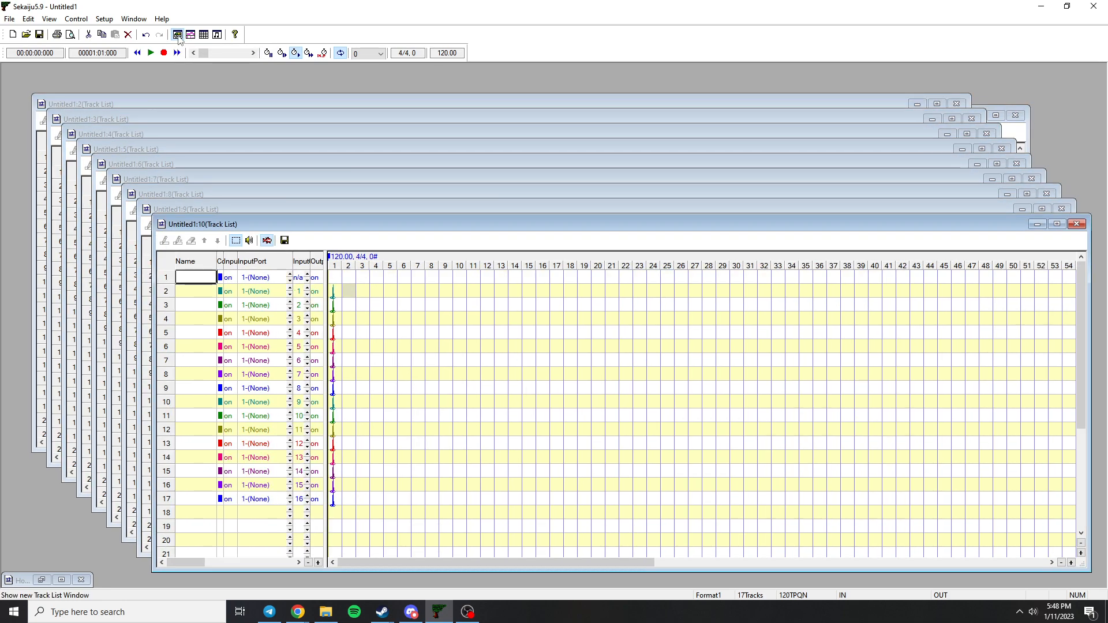
pyautogui.click(177, 35)
pyautogui.click(177, 34)
pyautogui.click(926, 74)
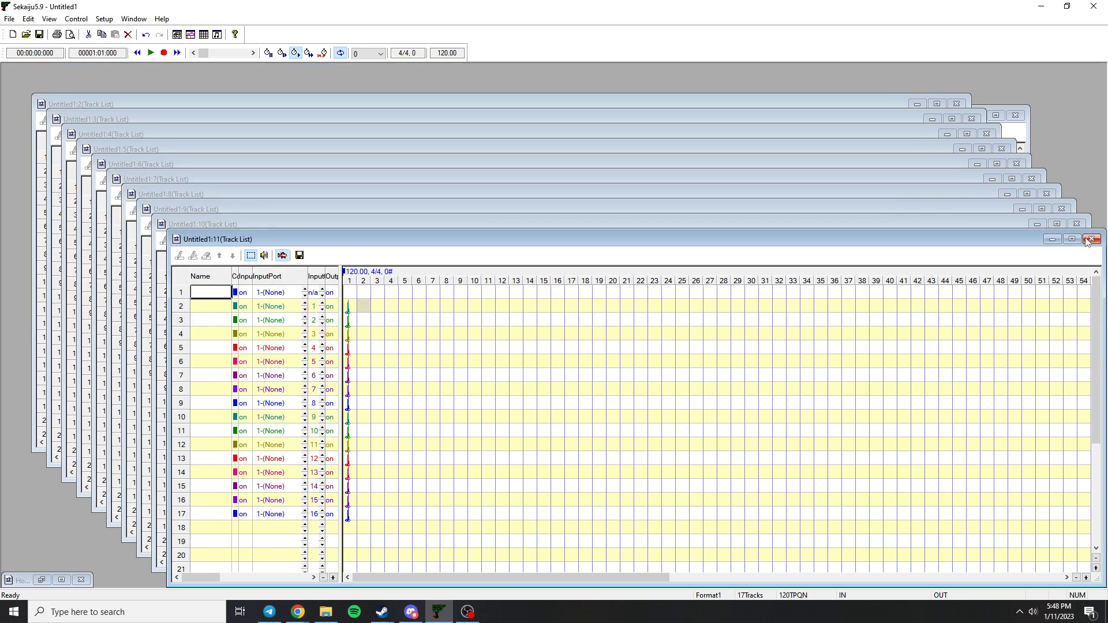
# - Close all ten additional track list windows, keeping only the original one
pyautogui.click(1091, 238)
pyautogui.click(1077, 224)
pyautogui.click(1061, 208)
pyautogui.click(1046, 194)
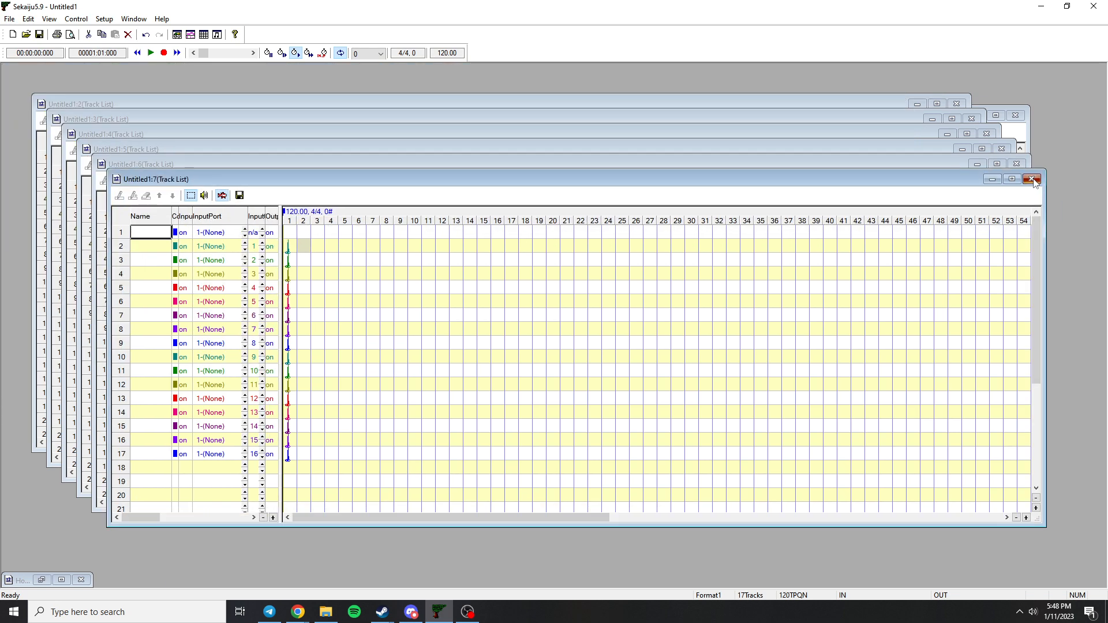
pyautogui.click(1032, 179)
pyautogui.click(1016, 164)
pyautogui.click(1002, 149)
pyautogui.click(986, 134)
pyautogui.click(972, 119)
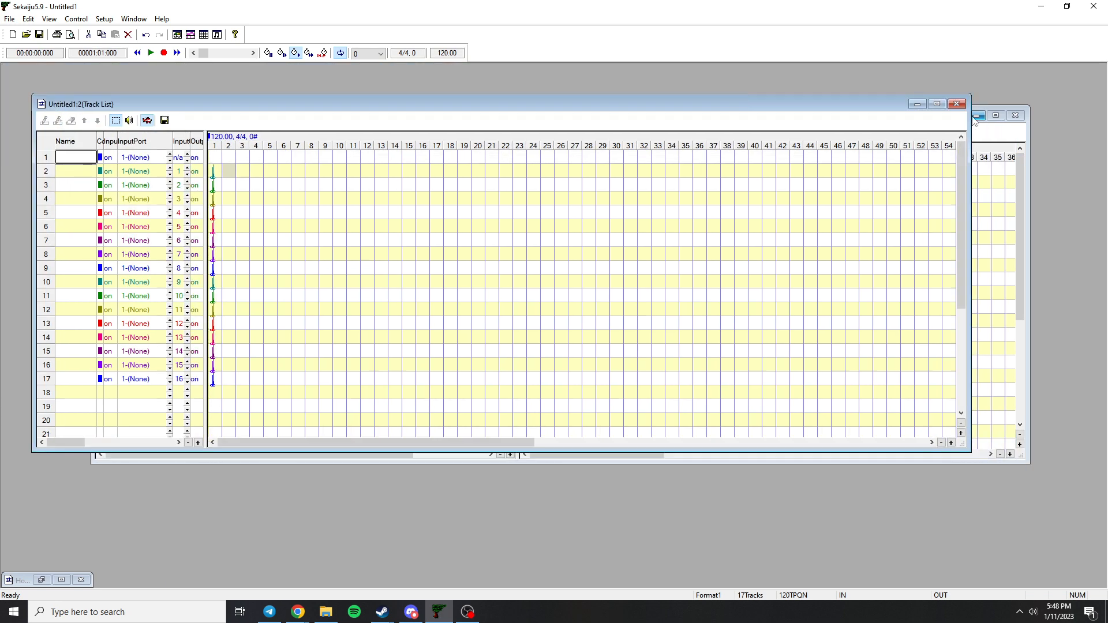
pyautogui.click(959, 106)
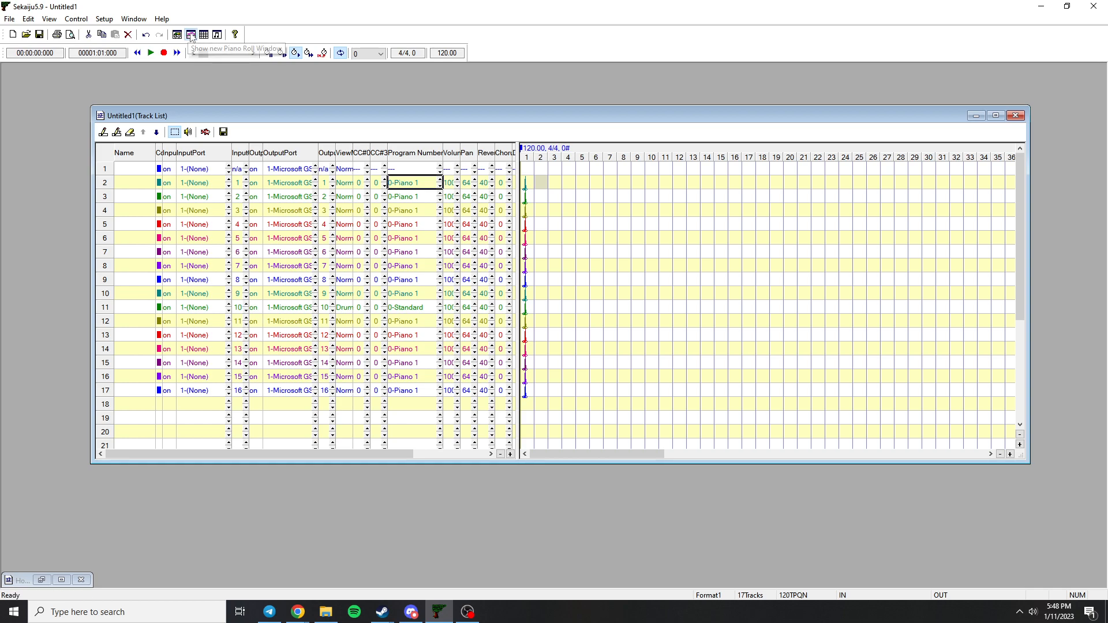
# - Open a new piano roll window, move it around to view its layout, and close it
pyautogui.click(191, 36)
pyautogui.moveTo(248, 107)
pyautogui.mouseDown()
pyautogui.moveTo(361, 107)
pyautogui.moveTo(341, 114)
pyautogui.mouseUp()
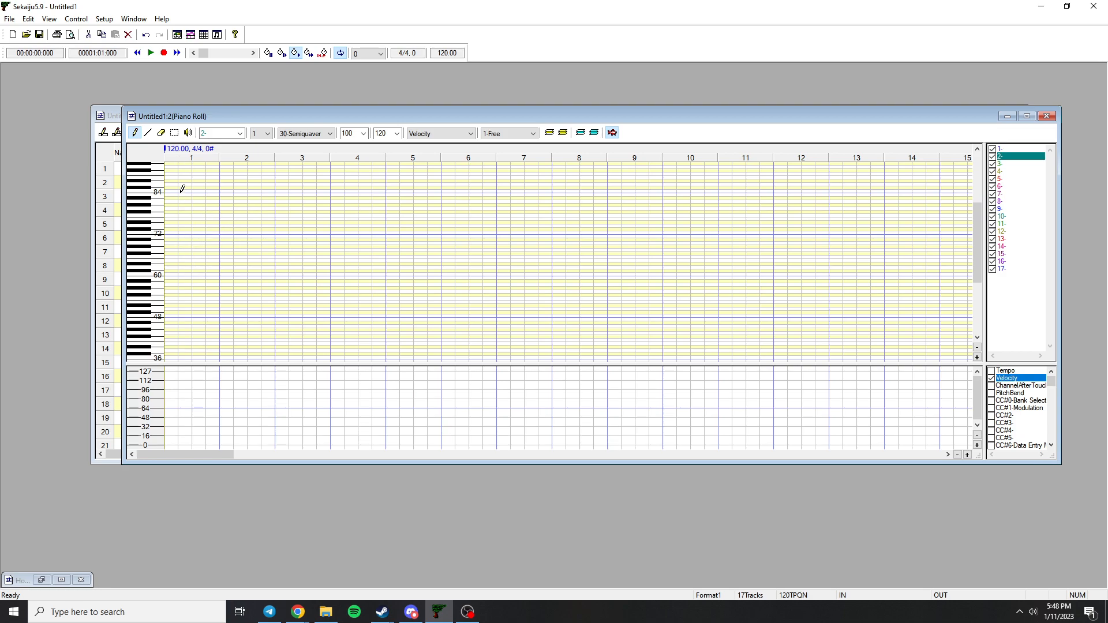
pyautogui.moveTo(254, 117); pyautogui.dragTo(193, 174)
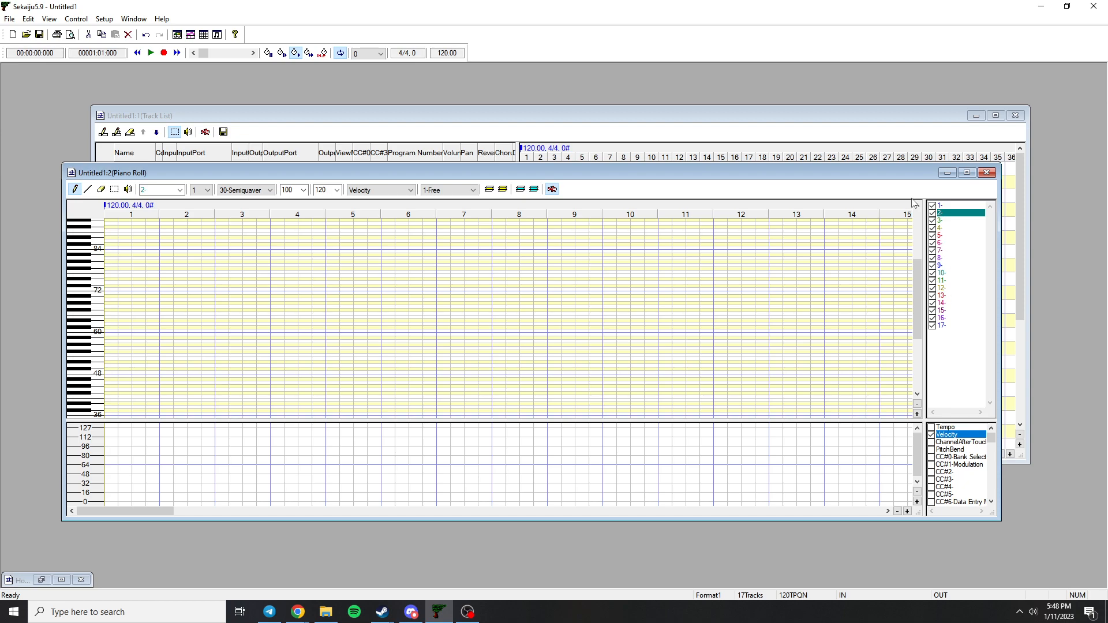
pyautogui.moveTo(255, 174); pyautogui.dragTo(310, 187)
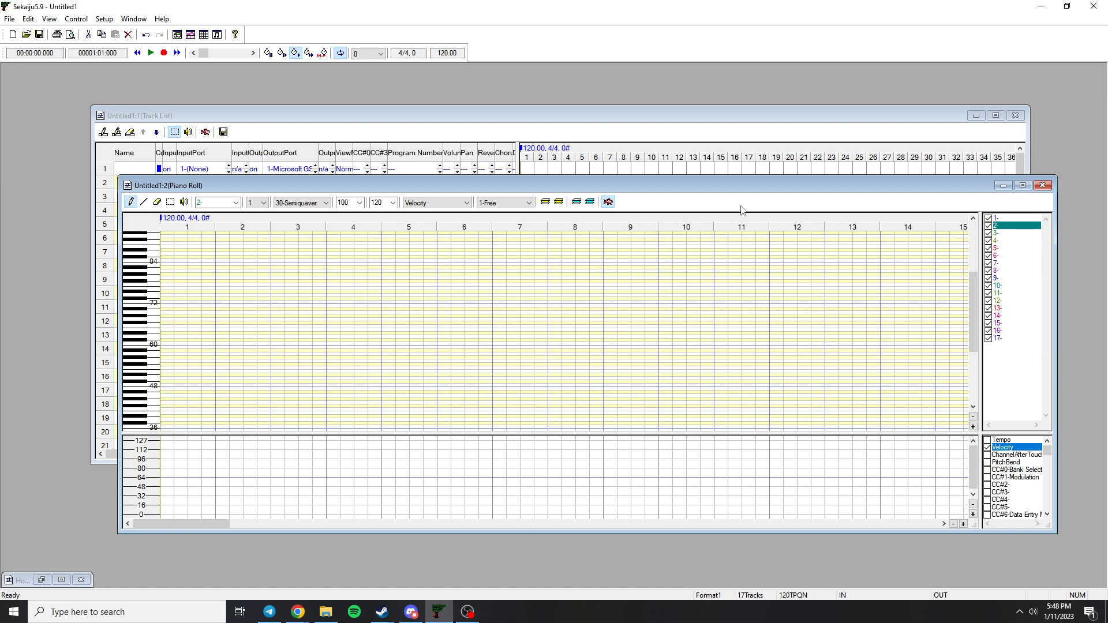
pyautogui.moveTo(573, 190); pyautogui.dragTo(542, 178)
pyautogui.click(1010, 171)
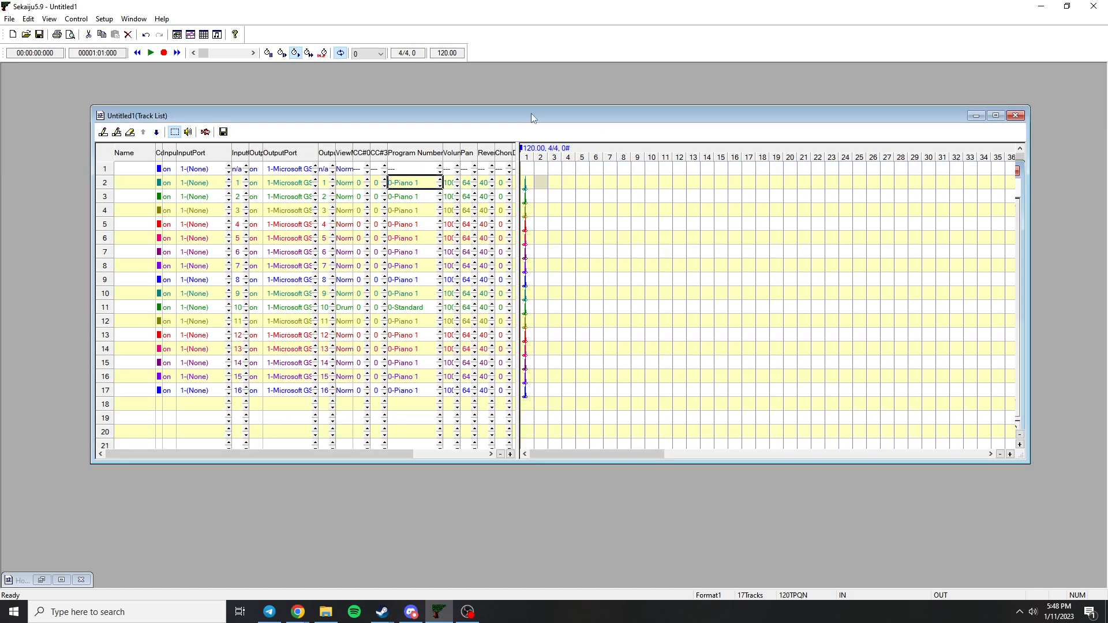
# - Open a new event list window, look over the song's events, and close it
pyautogui.click(204, 34)
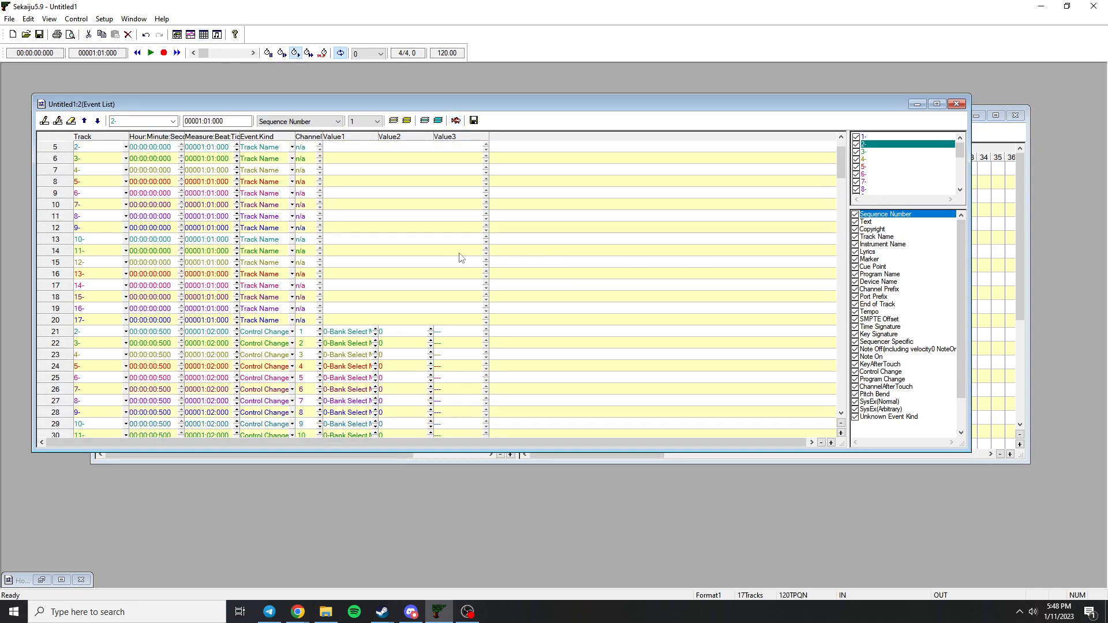
pyautogui.moveTo(316, 113); pyautogui.dragTo(339, 144)
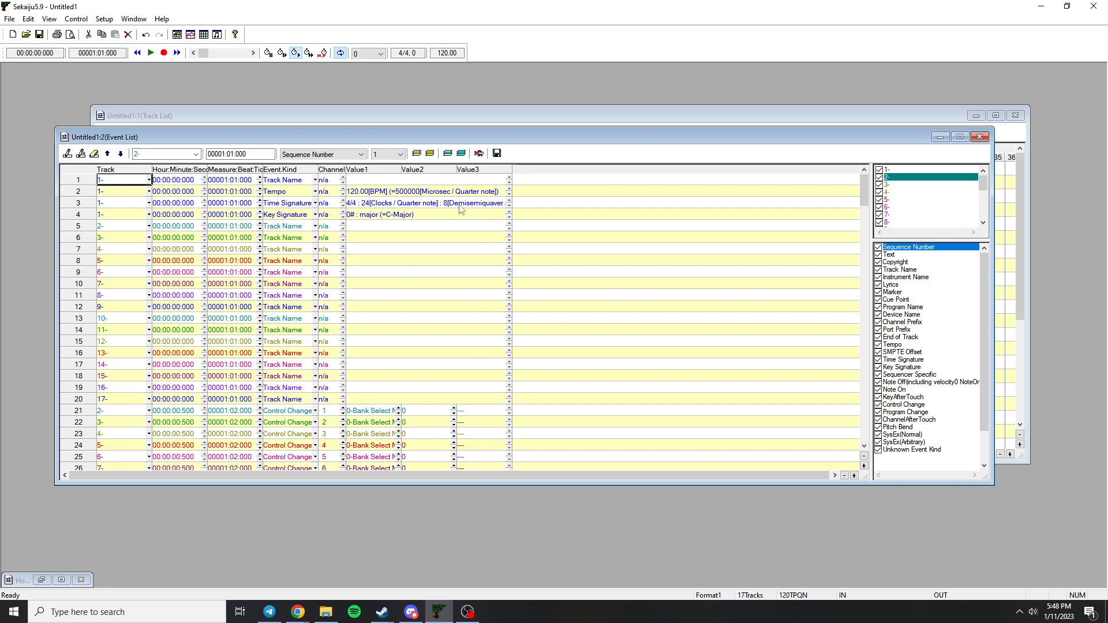
pyautogui.click(979, 136)
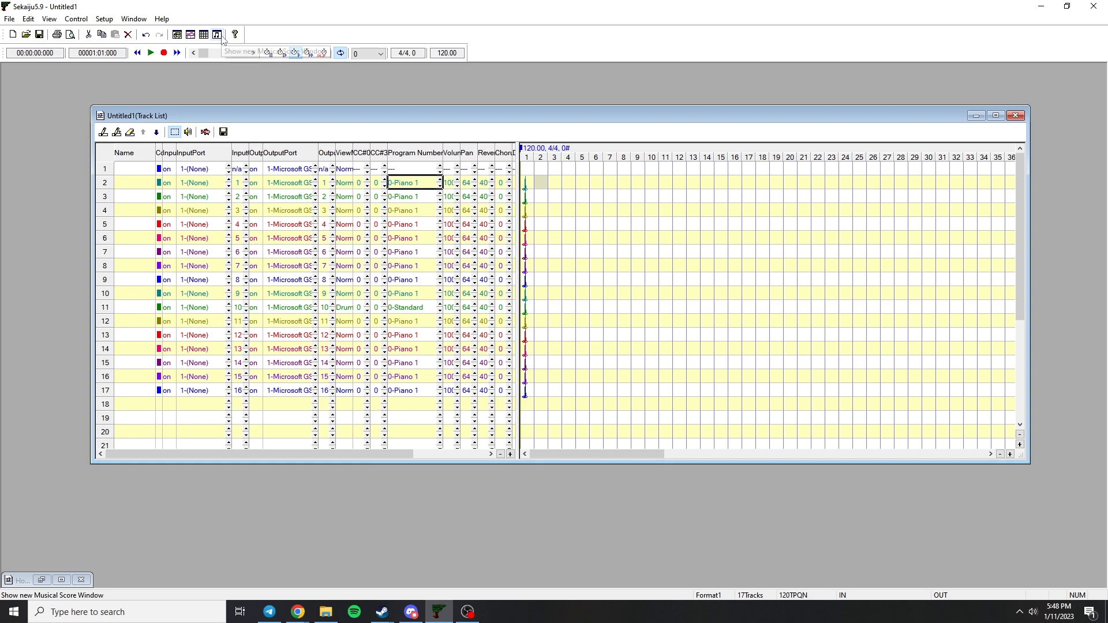
# - Open a new musical score window, look over the track staves, and close it
pyautogui.click(218, 35)
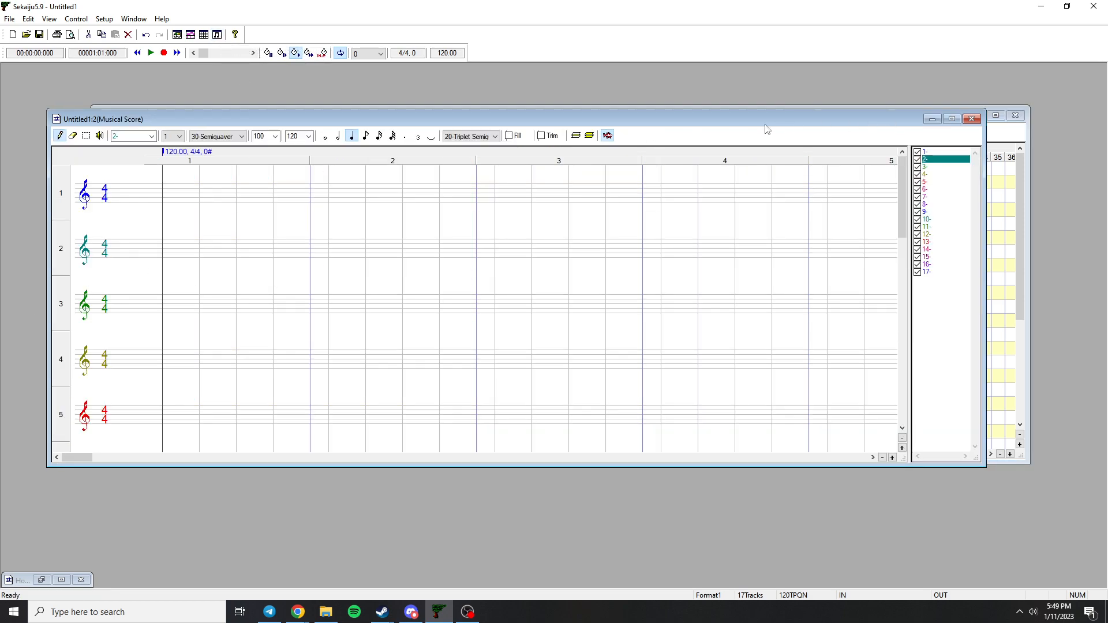
pyautogui.moveTo(766, 127); pyautogui.dragTo(774, 153)
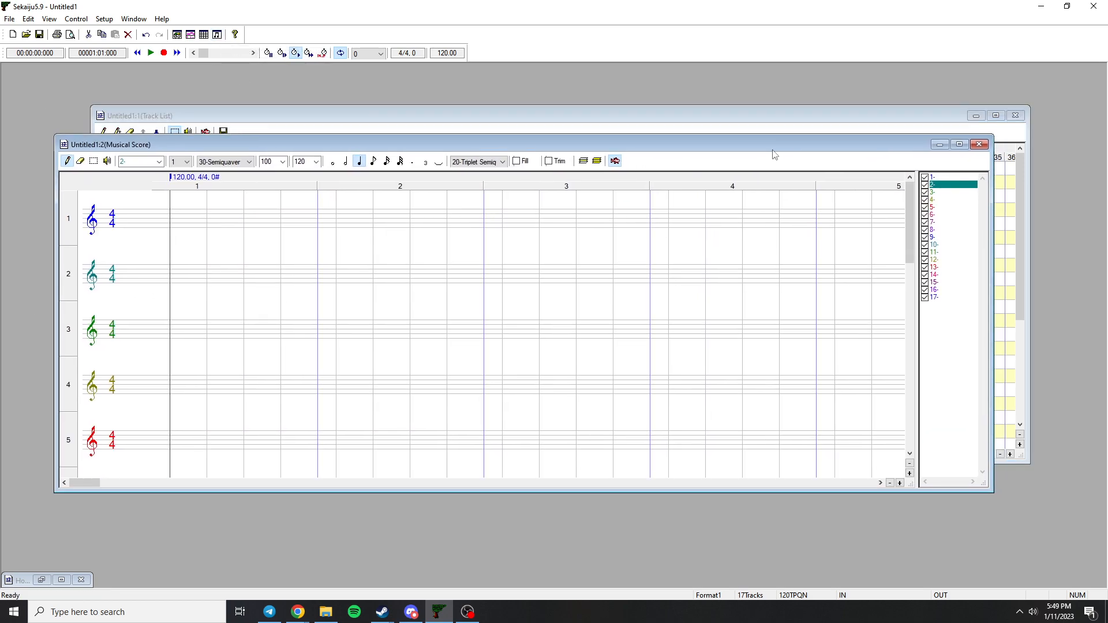
pyautogui.click(979, 144)
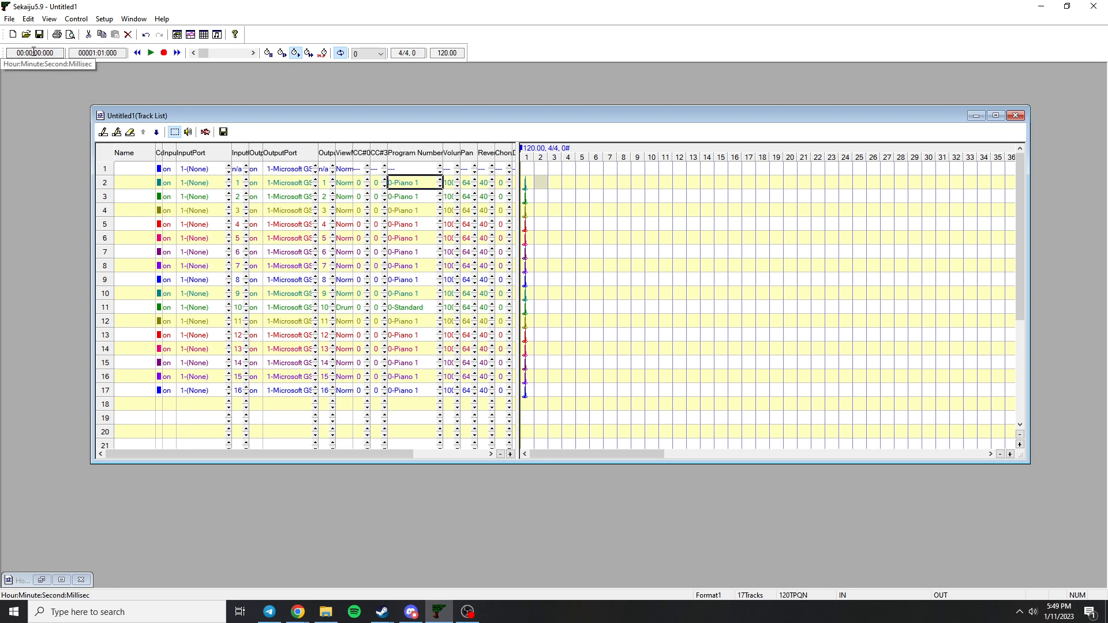
# - Move the playback position back within measure 1 to 00001:02:089
pyautogui.click(668, 150)
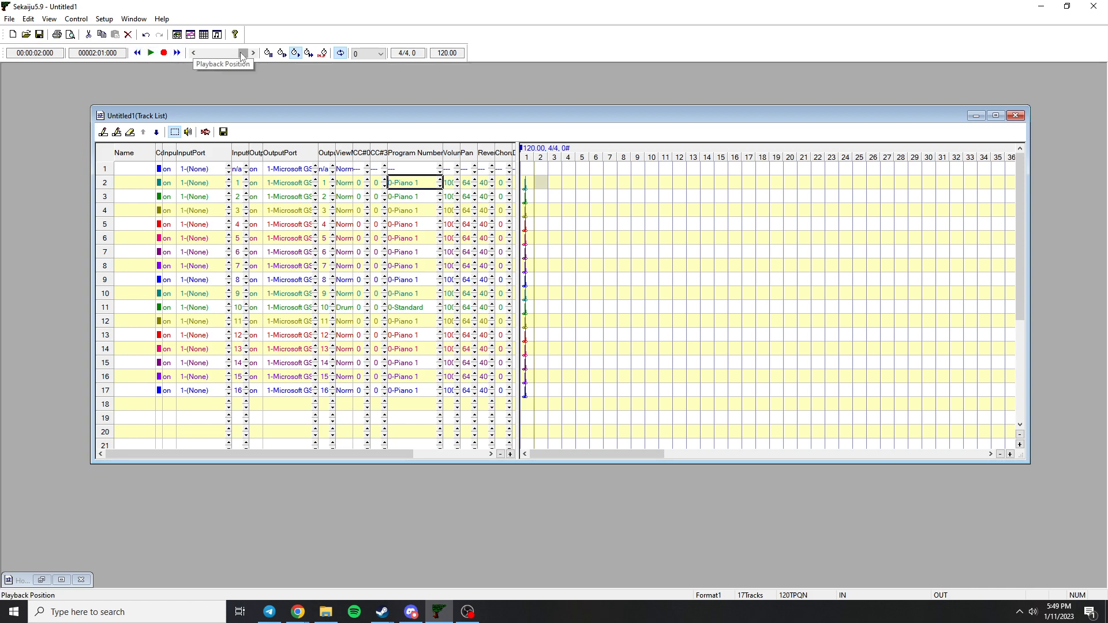
pyautogui.moveTo(245, 54); pyautogui.dragTo(219, 56)
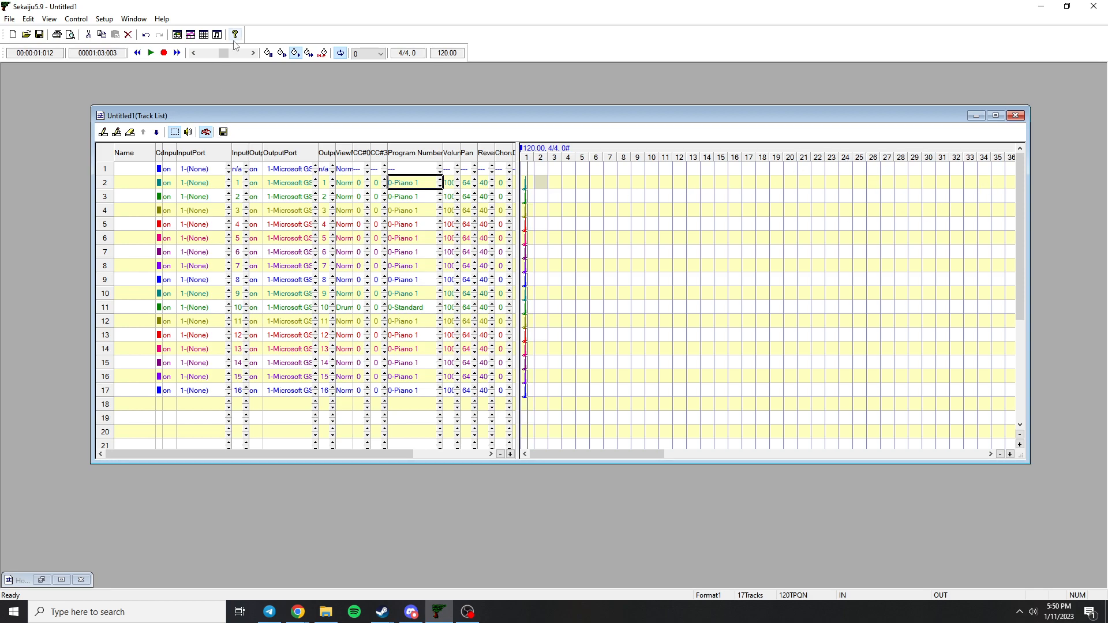
pyautogui.moveTo(226, 56)
pyautogui.mouseDown()
pyautogui.moveTo(209, 58)
pyautogui.moveTo(222, 57)
pyautogui.mouseUp()
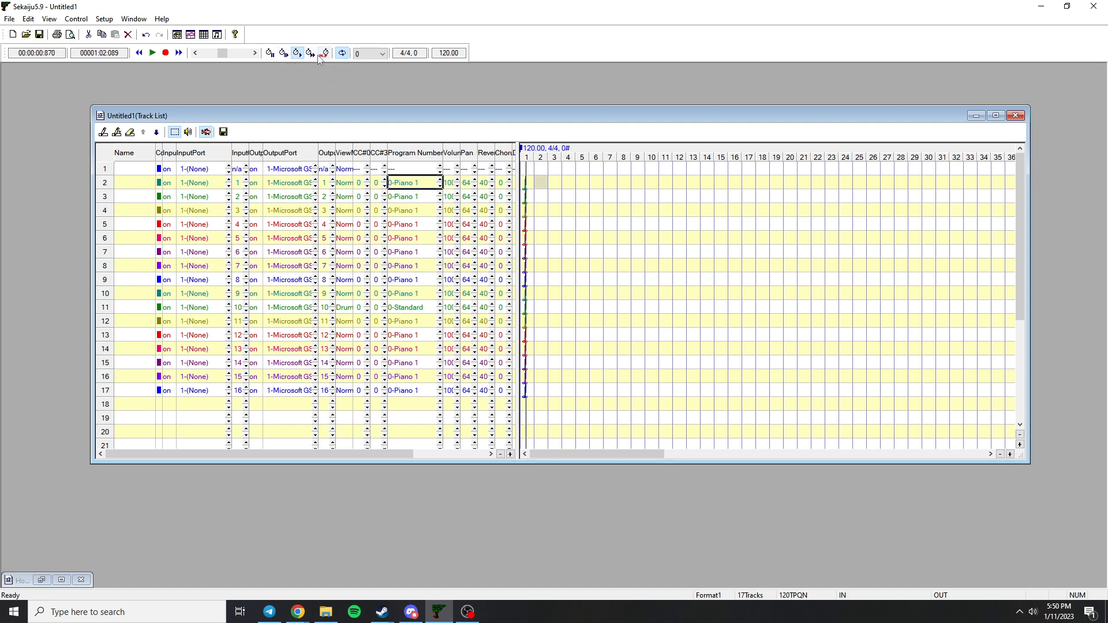
# - Try different playback pitch shifts, including -1, and return the shift to 0
pyautogui.click(382, 54)
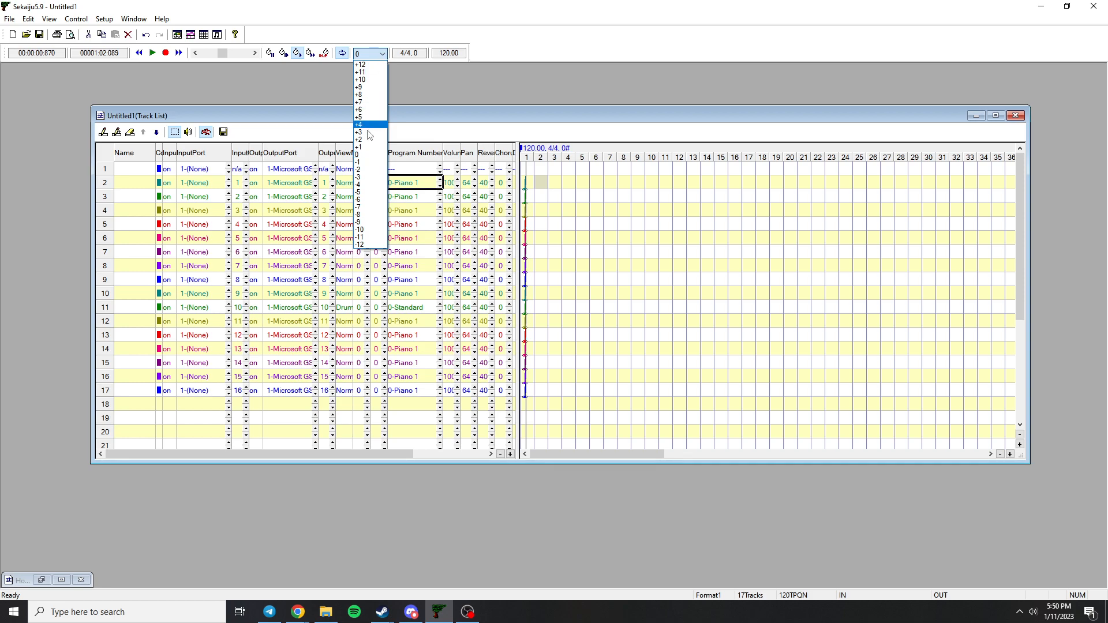
pyautogui.click(366, 147)
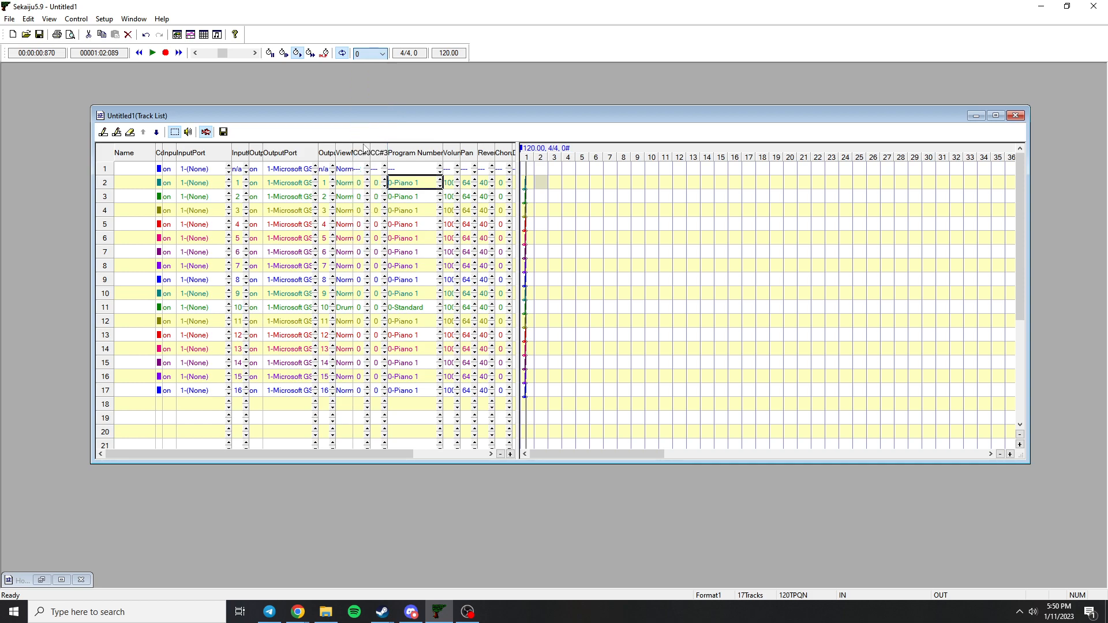
pyautogui.click(381, 55)
pyautogui.click(364, 140)
pyautogui.click(378, 54)
pyautogui.click(359, 162)
pyautogui.click(381, 54)
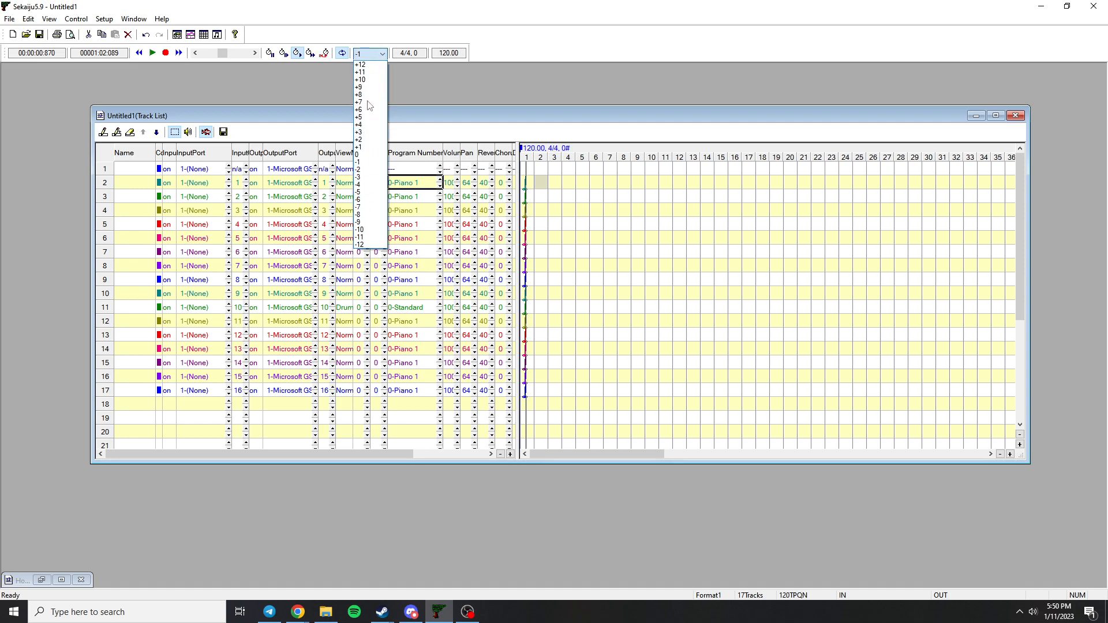
pyautogui.click(365, 155)
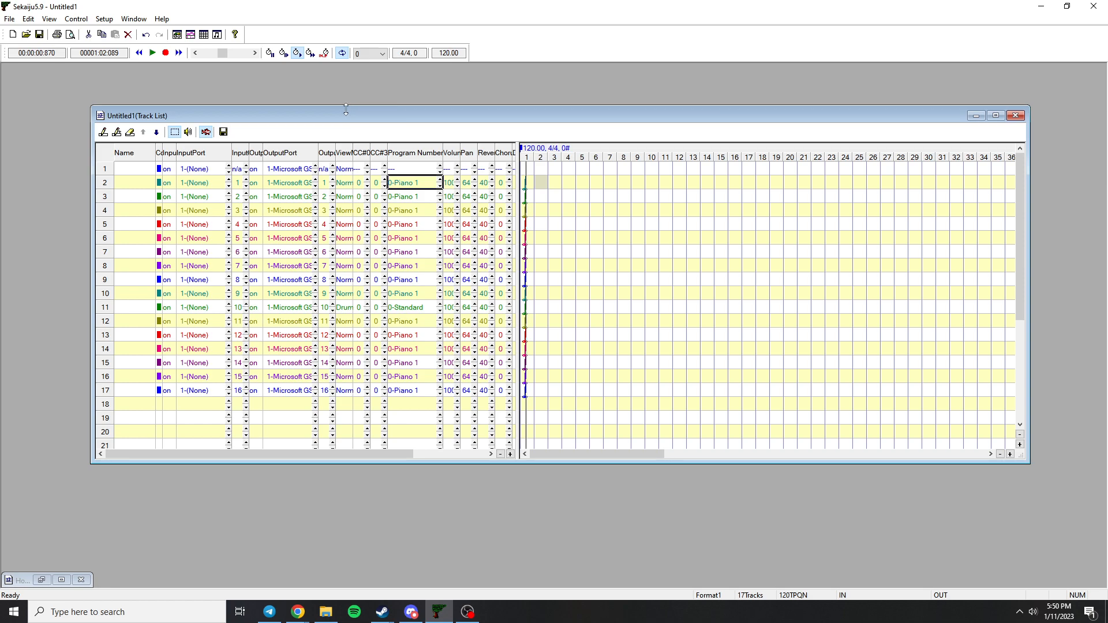
# - Widen the track property pane of the track list until the Delay, Time and Key+ columns show
pyautogui.moveTo(338, 116); pyautogui.dragTo(336, 114)
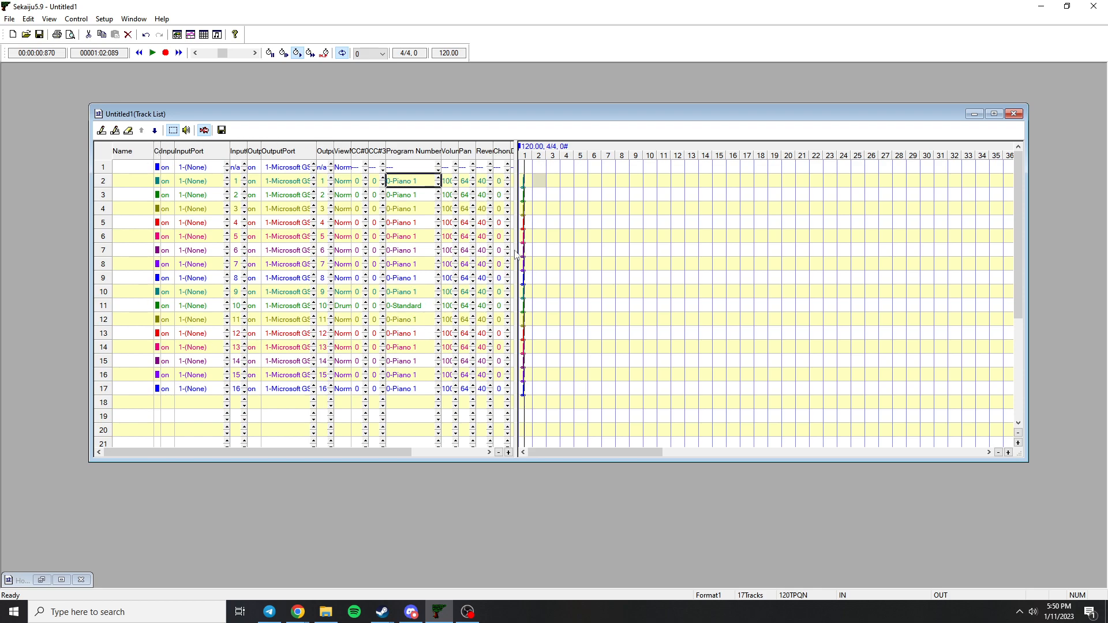
pyautogui.moveTo(519, 255); pyautogui.dragTo(283, 250)
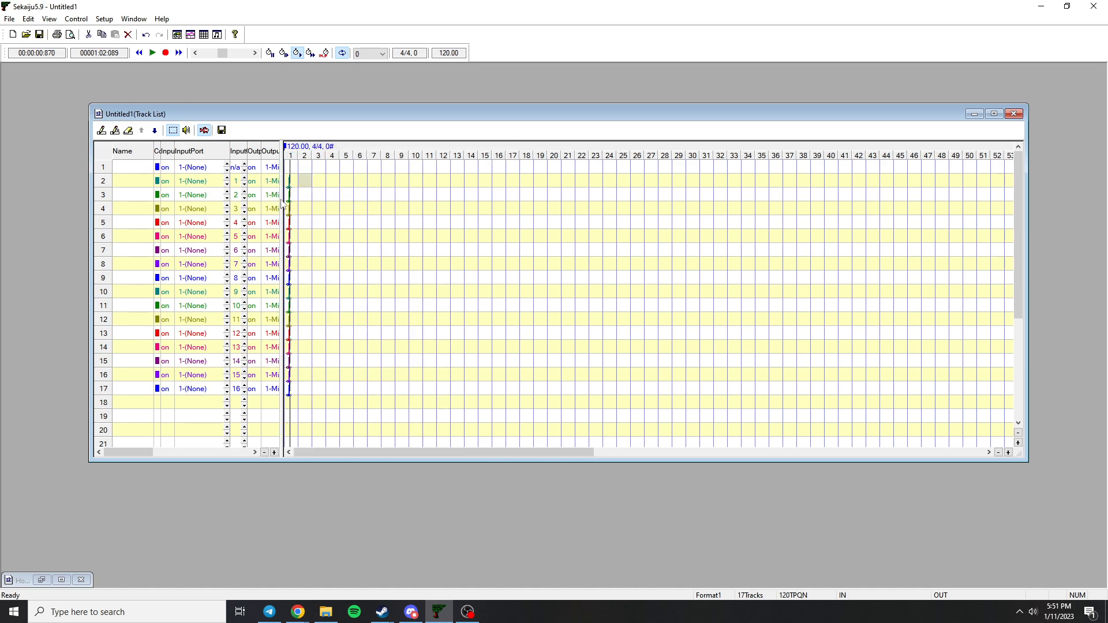
pyautogui.moveTo(282, 239); pyautogui.dragTo(566, 247)
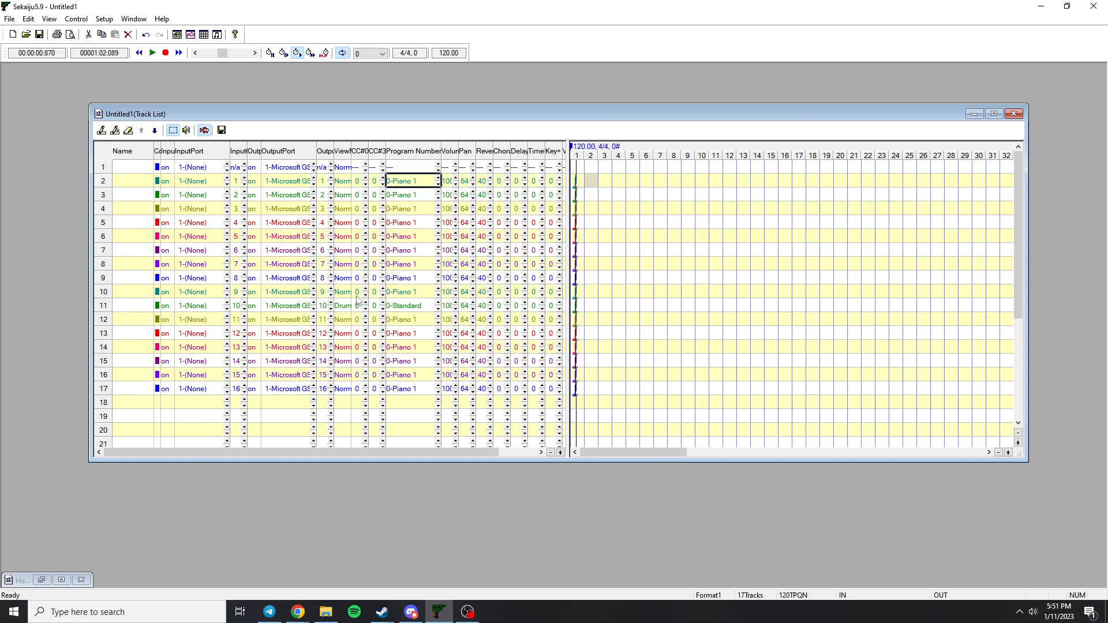
# - Try the 16-Power drum kit as the program of track 11 and return it to 0-Standard
pyautogui.click(438, 303)
pyautogui.click(438, 303)
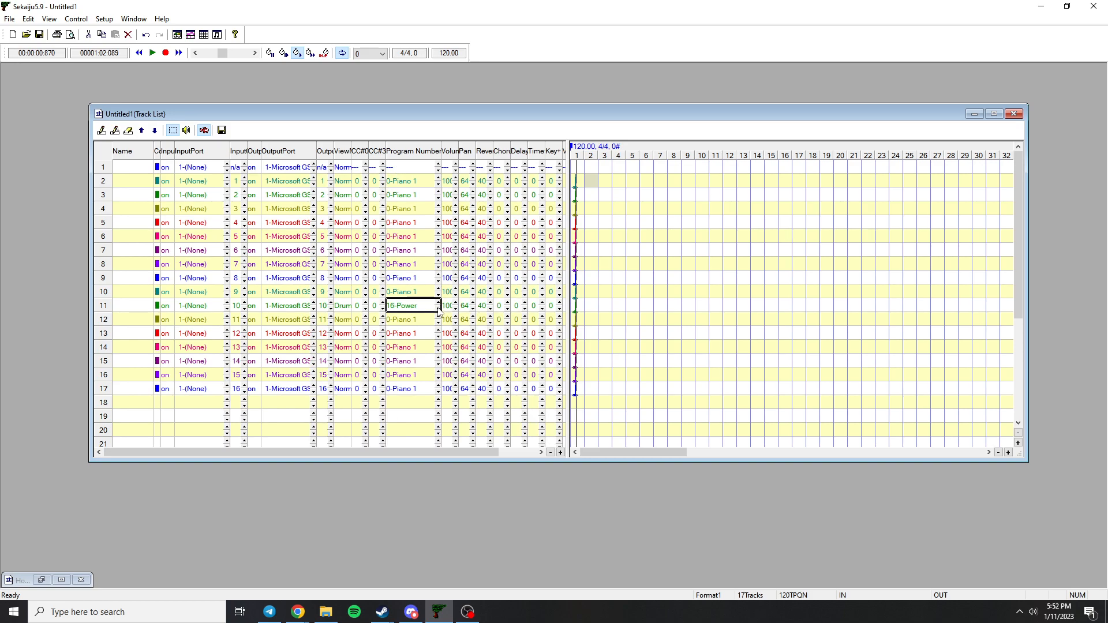
pyautogui.click(437, 309)
pyautogui.click(437, 308)
# - Name track 2 "Piano" and track 3 "Guitar" in the track list
pyautogui.doubleClick(144, 180)
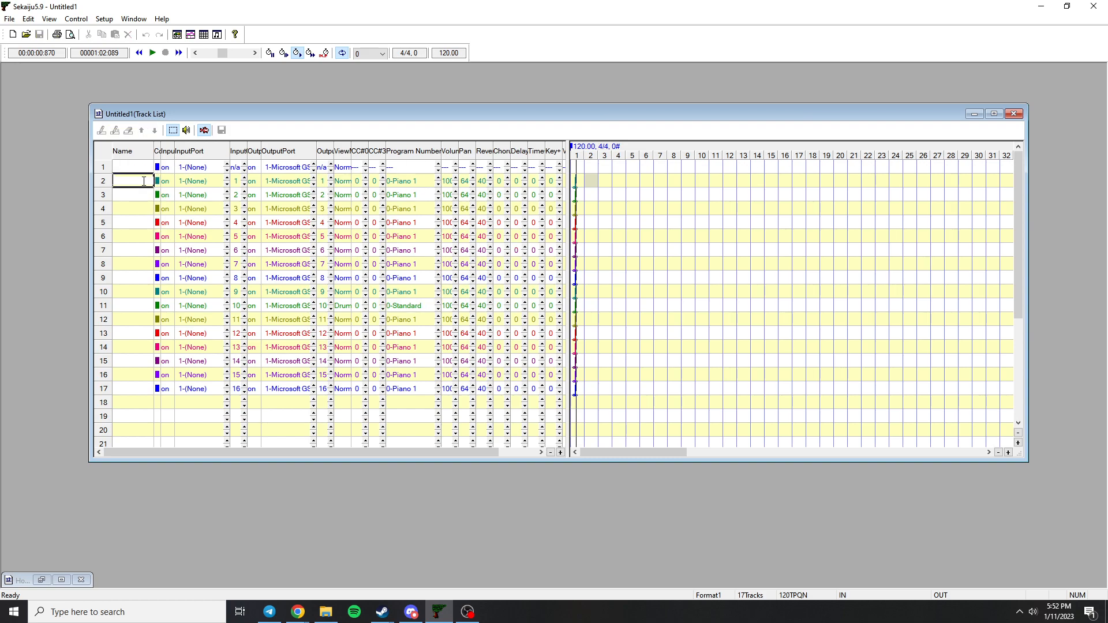
pyautogui.write('Piano')
pyautogui.press('Return')
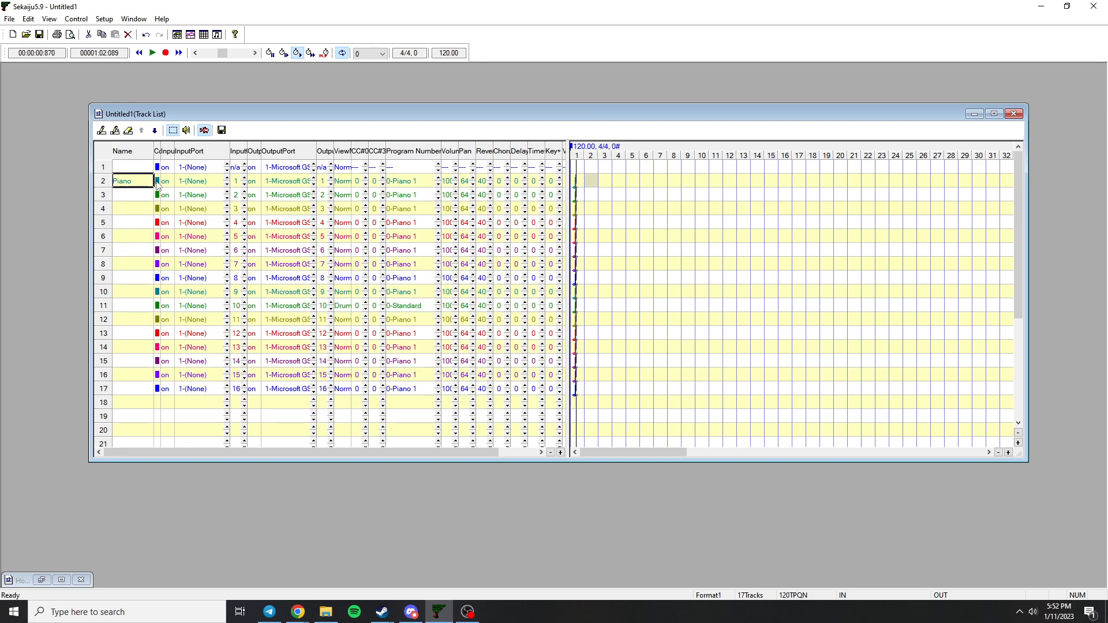
pyautogui.doubleClick(144, 196)
pyautogui.write('Guitar')
pyautogui.press('Return')
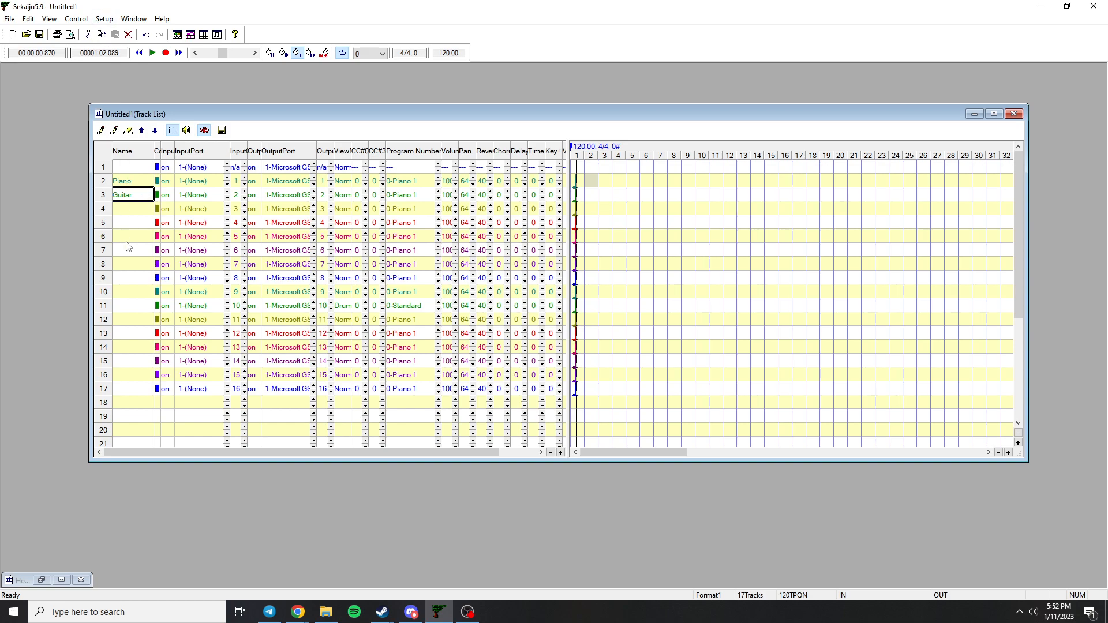
# - Try to delete the name of track 2, and undo the naming of tracks 2 and 3
pyautogui.click(131, 183)
pyautogui.press('Delete')
pyautogui.press('Delete')
pyautogui.hotkey('ctrl', 'z')
pyautogui.hotkey('ctrl', 'z')
pyautogui.hotkey('ctrl', 'z')
pyautogui.hotkey('ctrl', 'z')
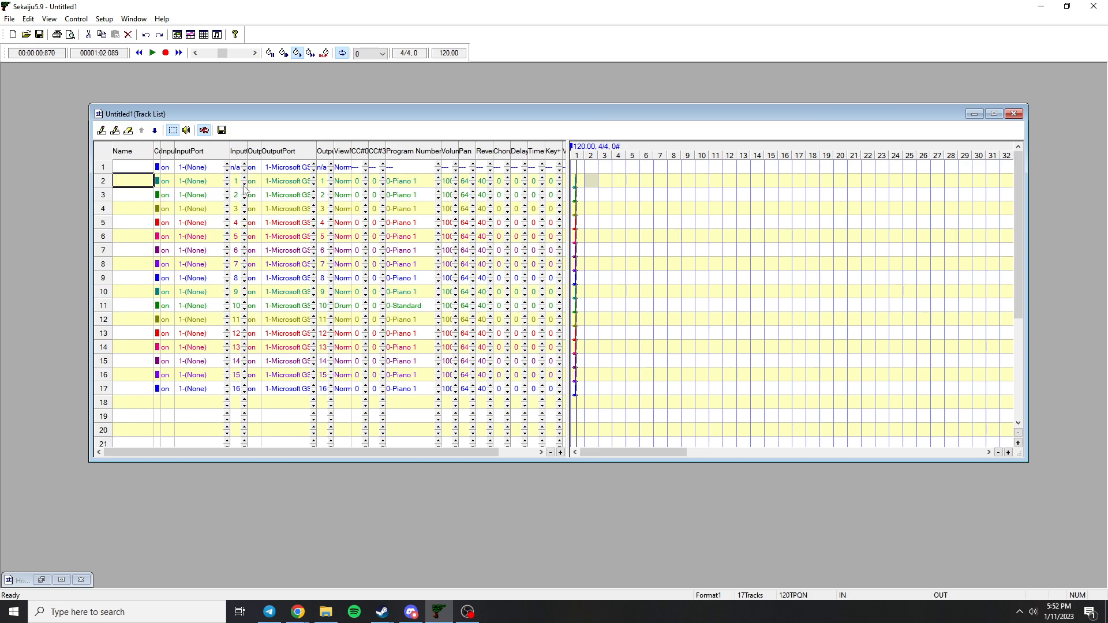
# - Mute the output of track 2, and switch it to solo so that only this track outputs
pyautogui.rightClick(282, 183)
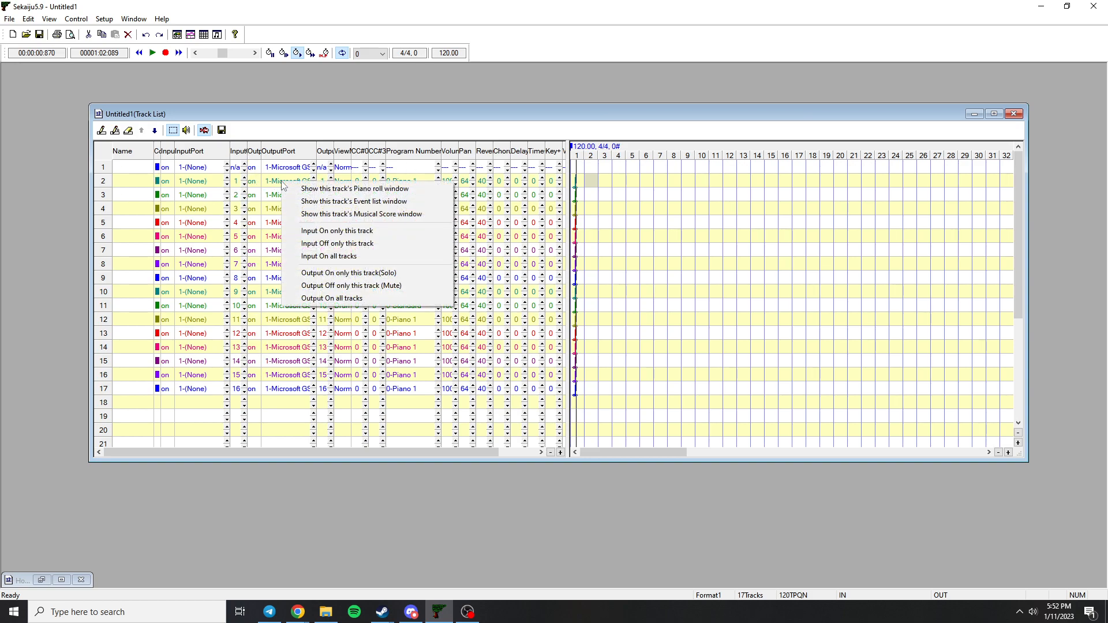
pyautogui.click(388, 293)
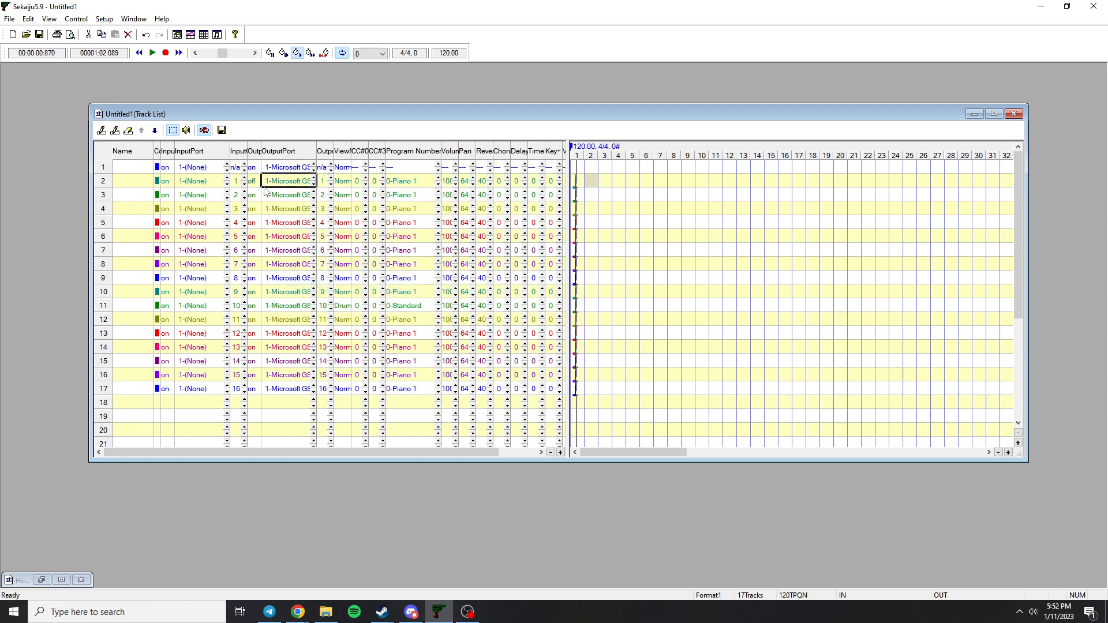
pyautogui.rightClick(287, 183)
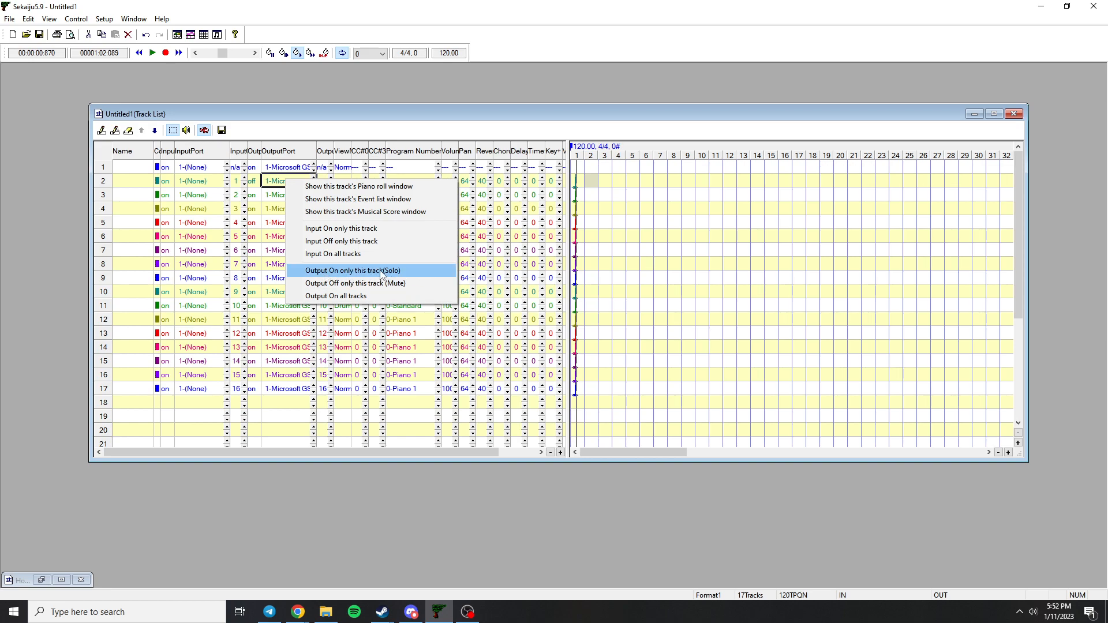
pyautogui.click(324, 272)
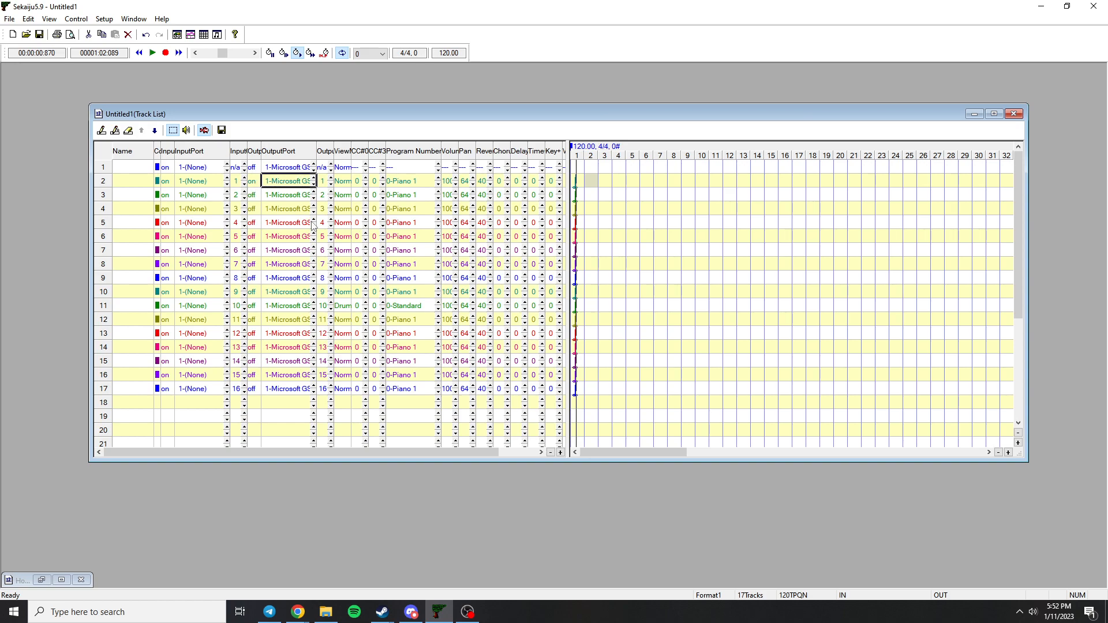
# - Turn the output on for all tracks and dismiss the track options without muting track 2 again
pyautogui.rightClick(276, 183)
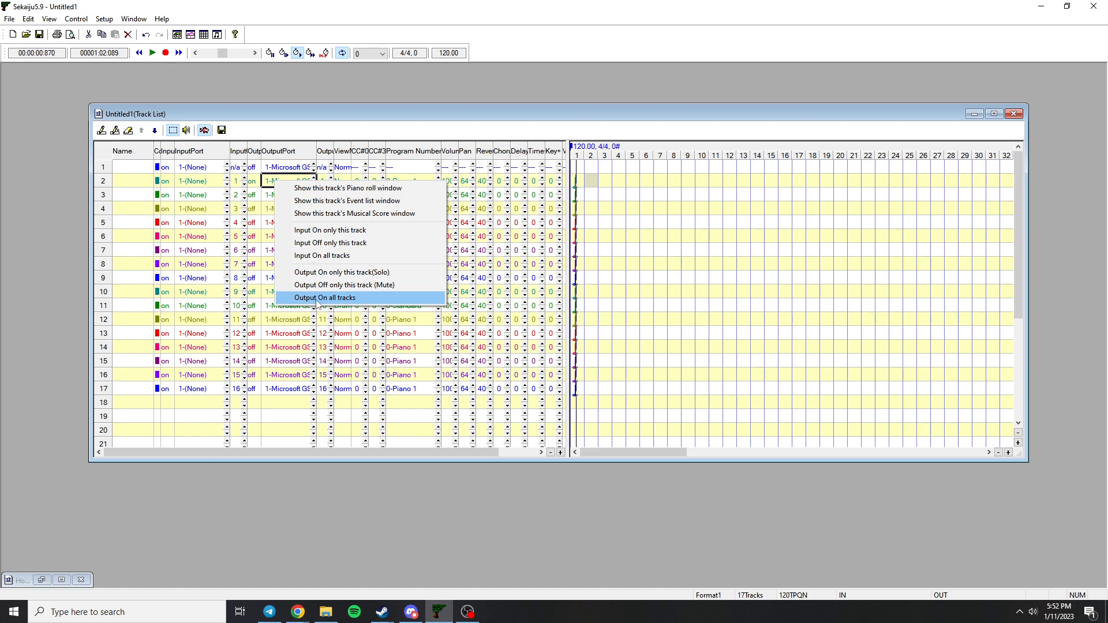
pyautogui.click(316, 299)
pyautogui.rightClick(292, 185)
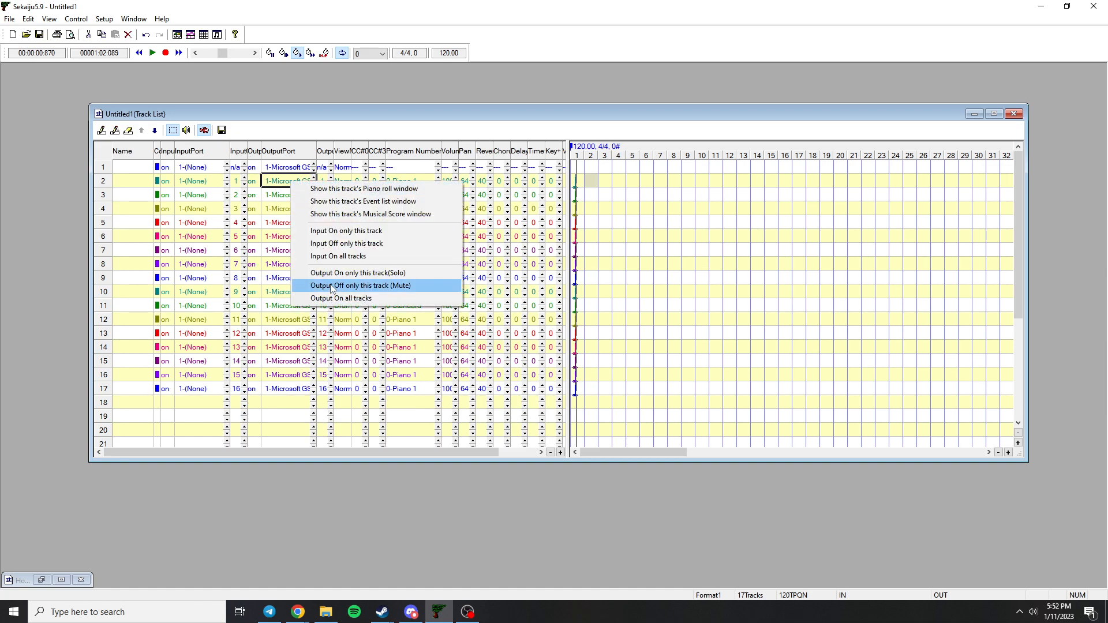
pyautogui.click(273, 182)
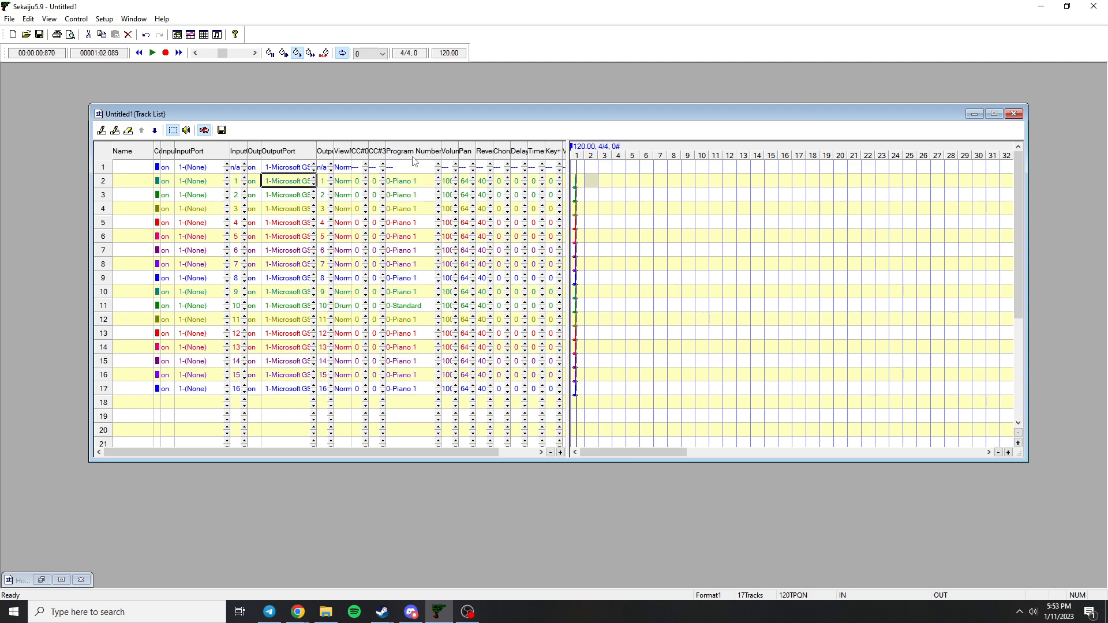
# - Start a voice search for the program number of track 2 and clear the previous search text
pyautogui.rightClick(404, 182)
pyautogui.click(395, 183)
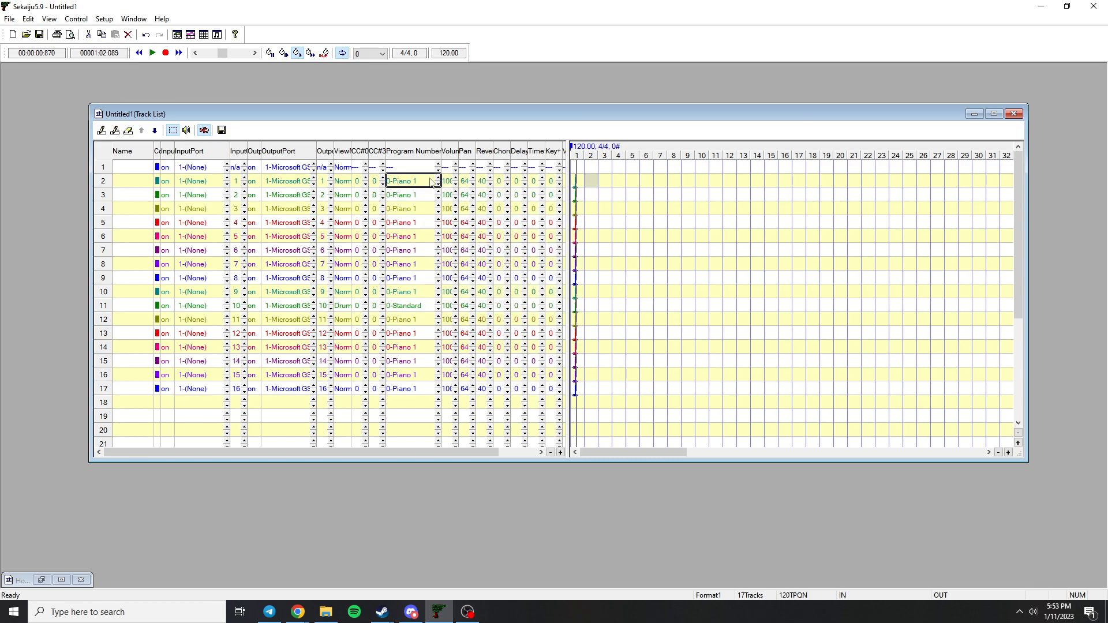
pyautogui.click(438, 178)
pyautogui.click(438, 185)
pyautogui.rightClick(410, 185)
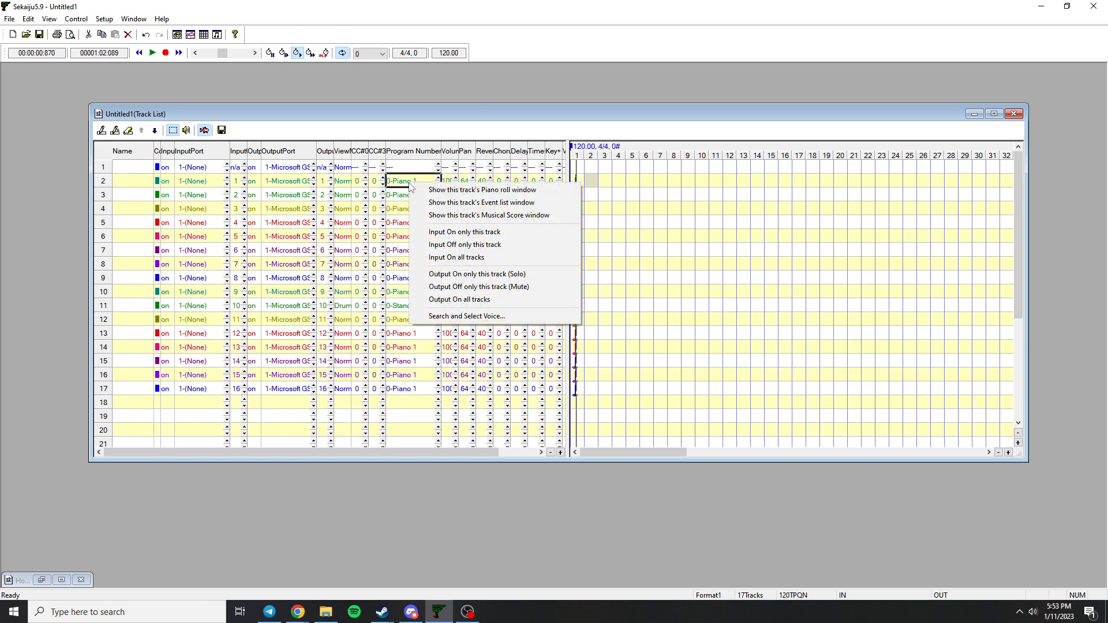
pyautogui.click(495, 316)
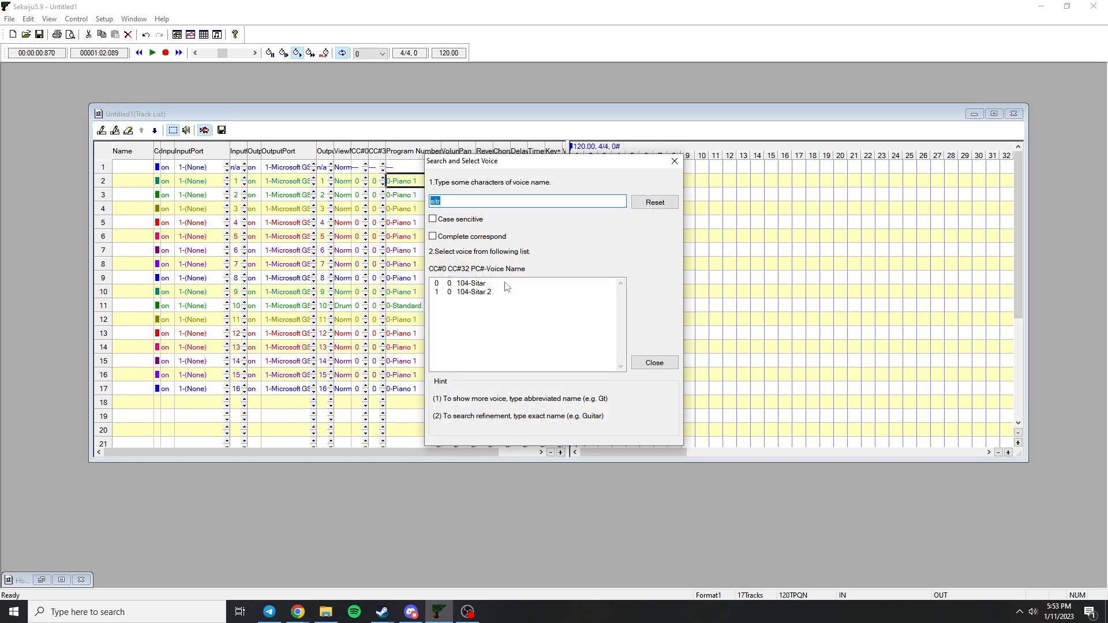
pyautogui.press('BackSpace')
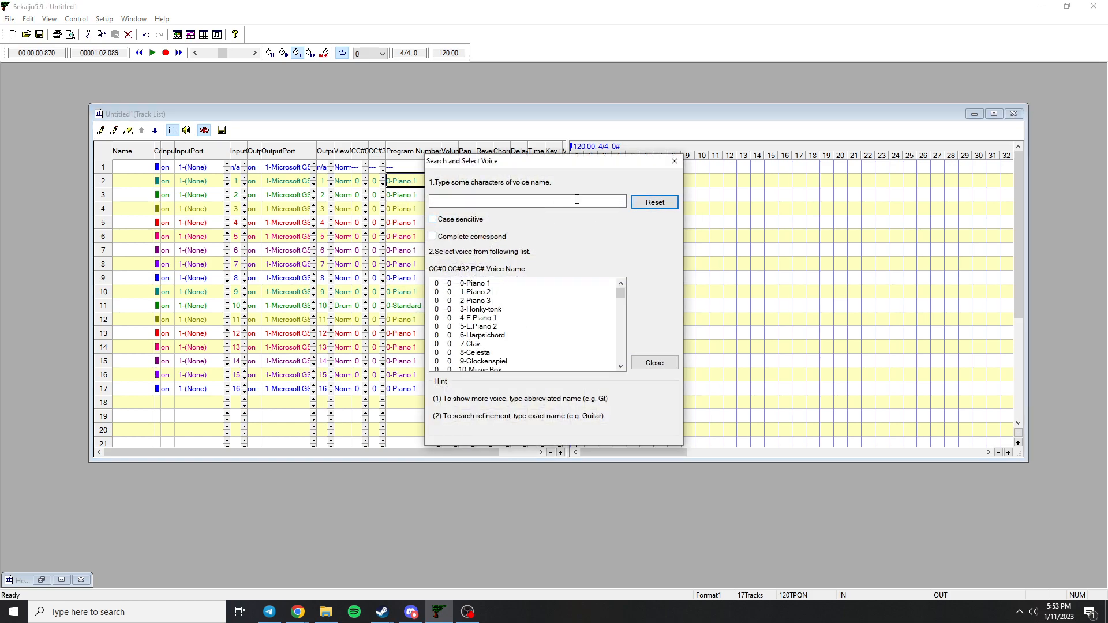
# - Browse the voice list, filter it by "sit", and assign 104-Sitar to track 2
pyautogui.moveTo(622, 292)
pyautogui.mouseDown()
pyautogui.moveTo(621, 378)
pyautogui.moveTo(612, 282)
pyautogui.mouseUp()
pyautogui.scroll(-5, 456, 311)
pyautogui.scroll(5, 468, 330)
pyautogui.scroll(-14, 529, 297)
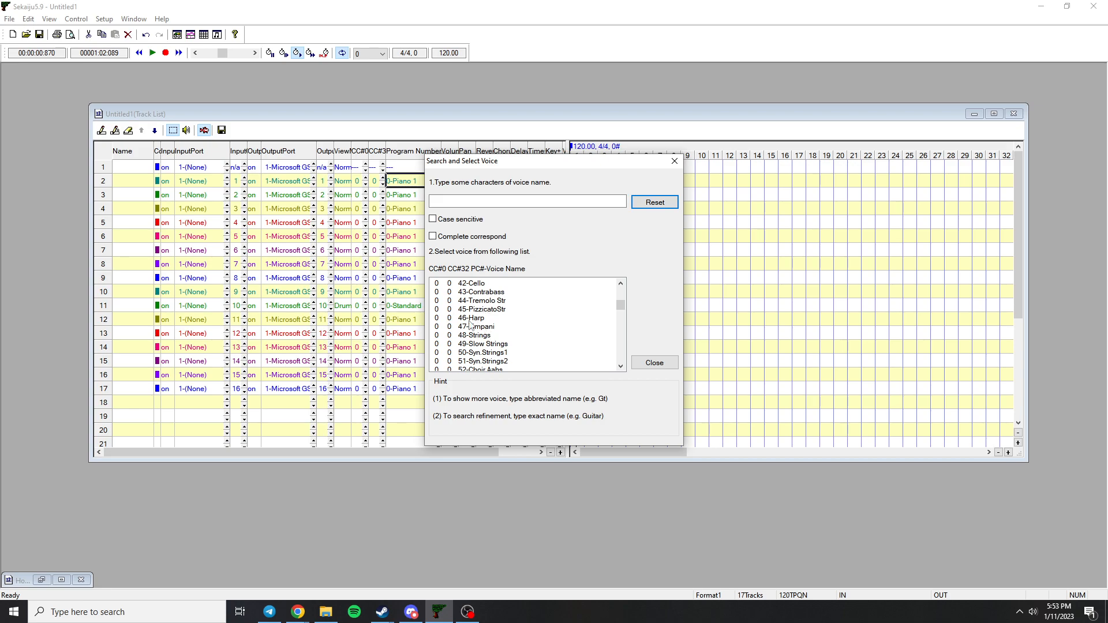
pyautogui.write('sit')
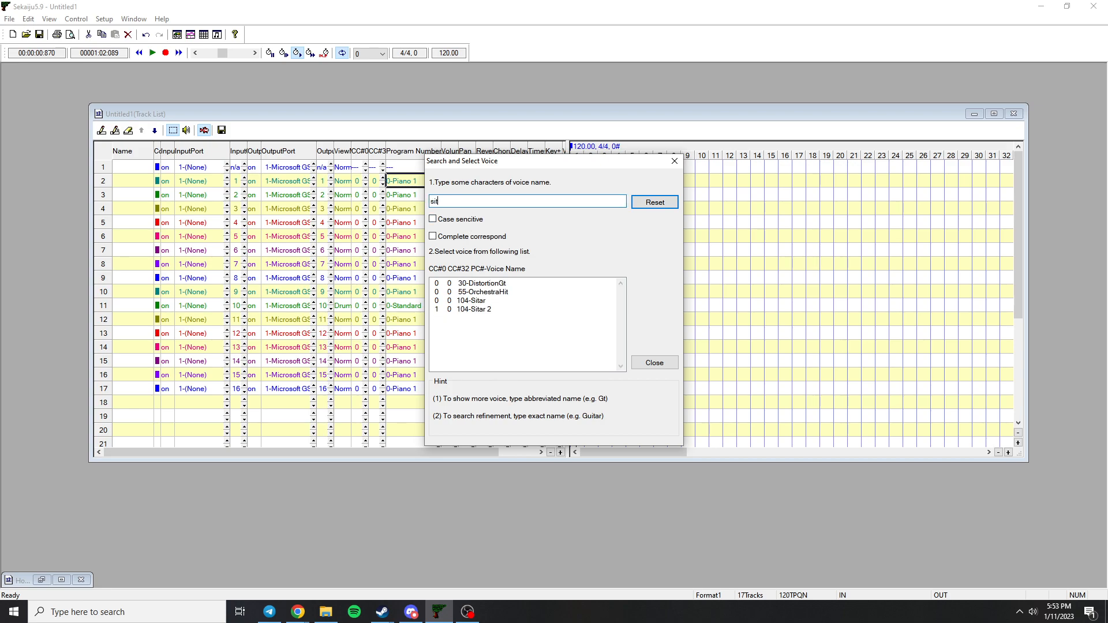
pyautogui.click(468, 301)
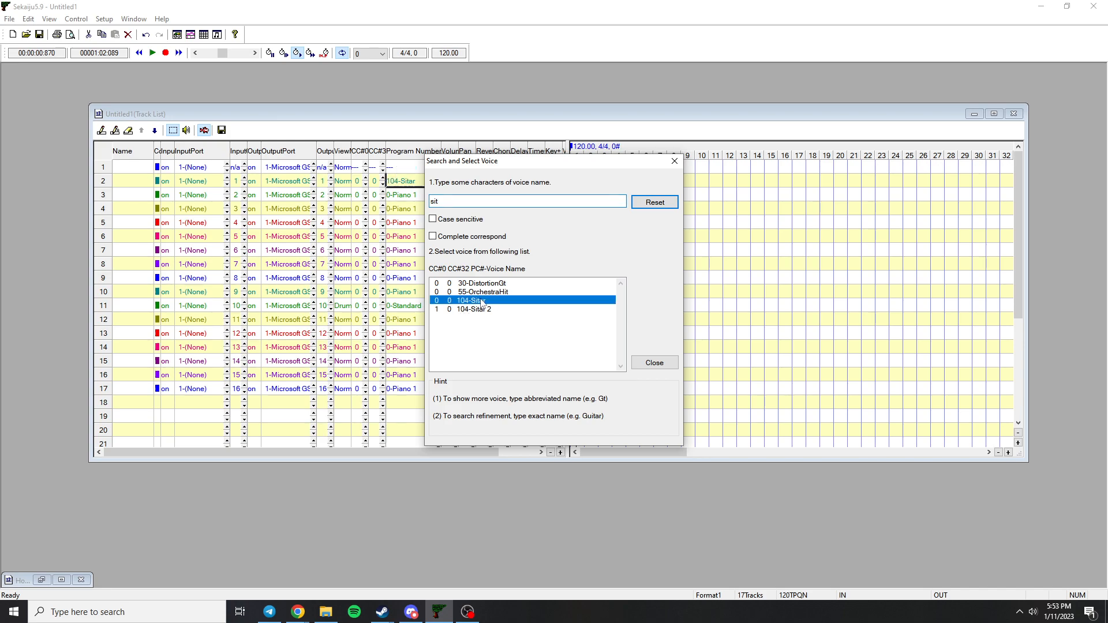
pyautogui.click(654, 362)
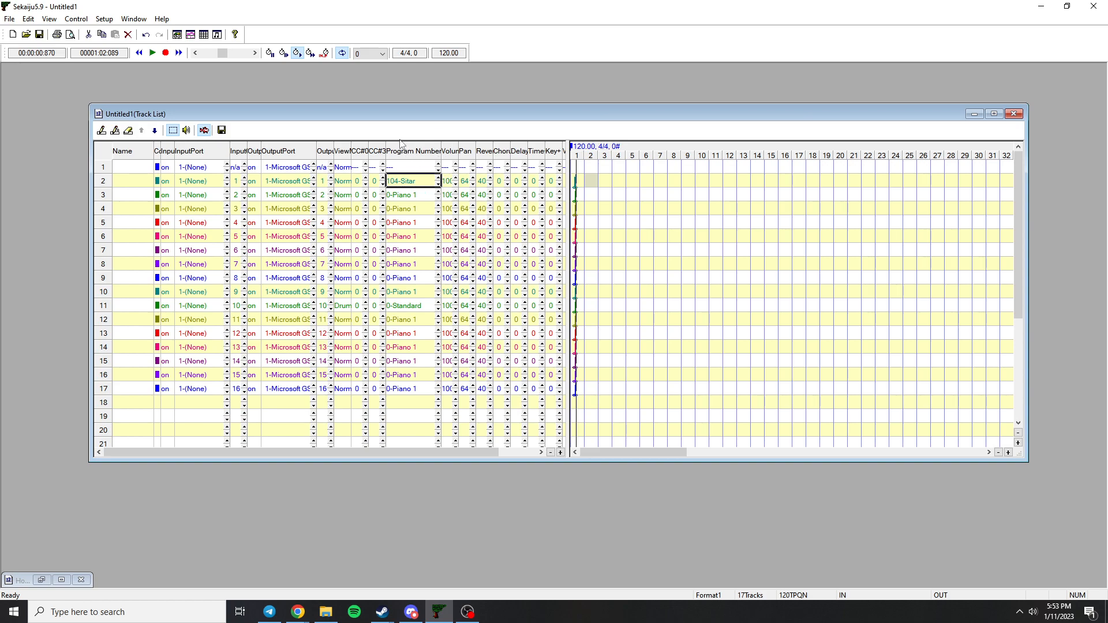
# - Raise the volume of track 2 to 127, try a pan of 0, and set its pan to 1
pyautogui.click(450, 181)
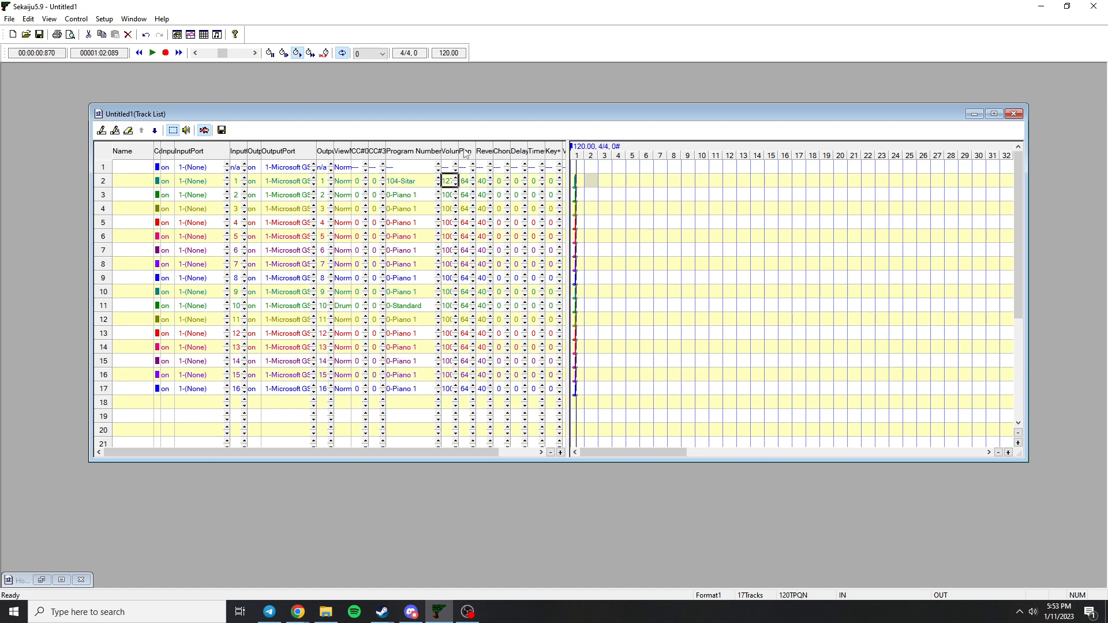
pyautogui.click(472, 184)
pyautogui.doubleClick(467, 184)
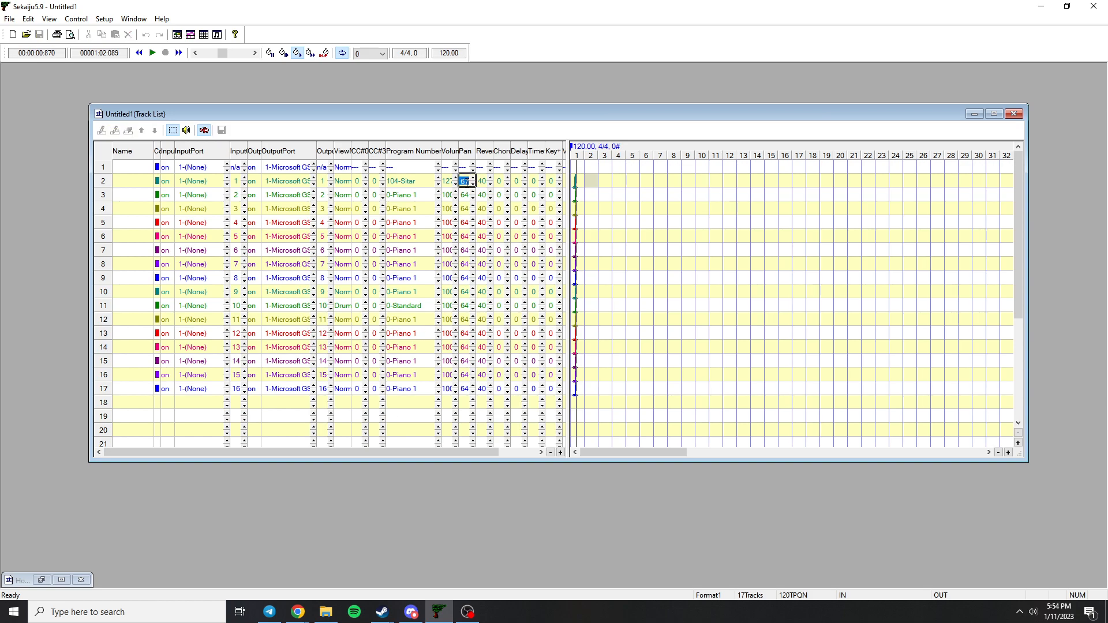
pyautogui.press('Return')
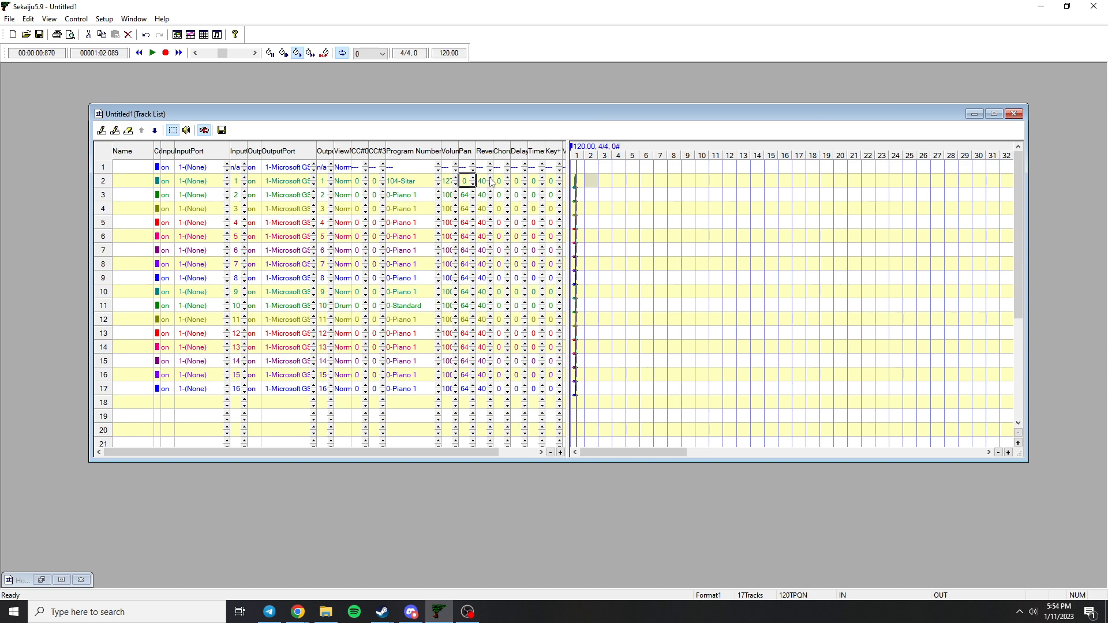
pyautogui.doubleClick(468, 182)
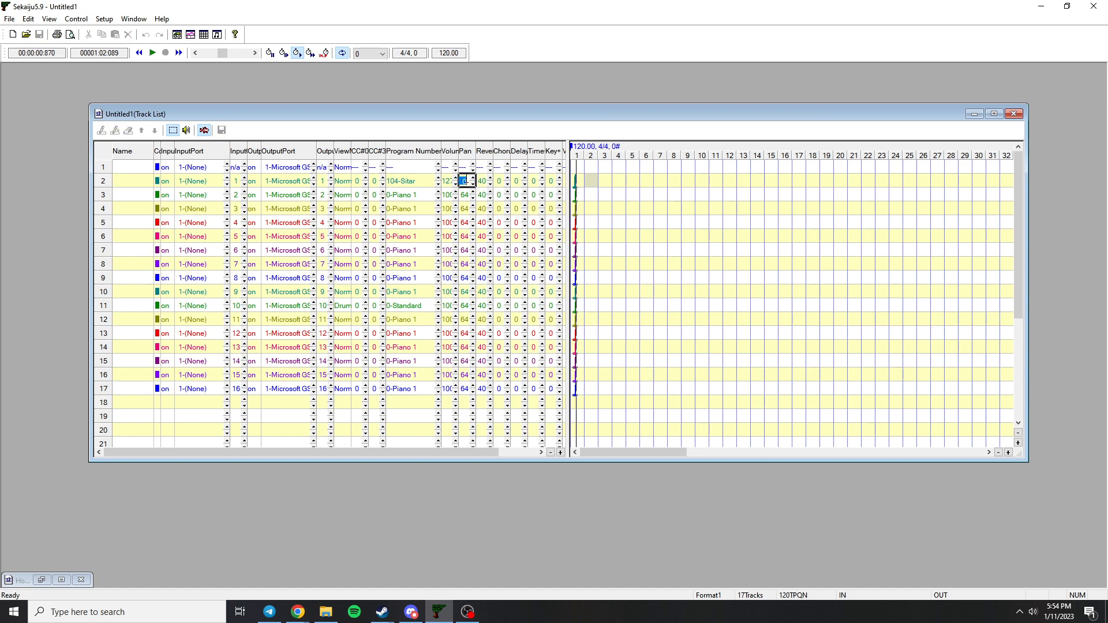
pyautogui.write('1')
pyautogui.press('Return')
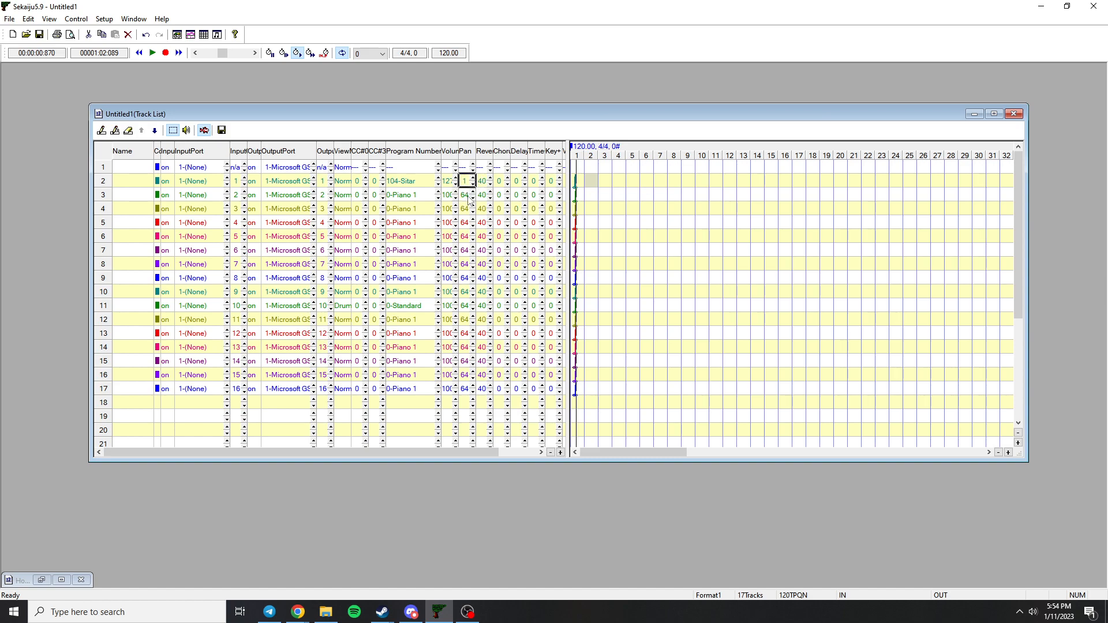
# - Set the pan of track 3 to 100
pyautogui.click(473, 193)
pyautogui.click(473, 199)
pyautogui.doubleClick(465, 195)
pyautogui.write('100')
pyautogui.press('Return')
# - Modify the tempo at measure 1 to 90 BPM
pyautogui.rightClick(584, 152)
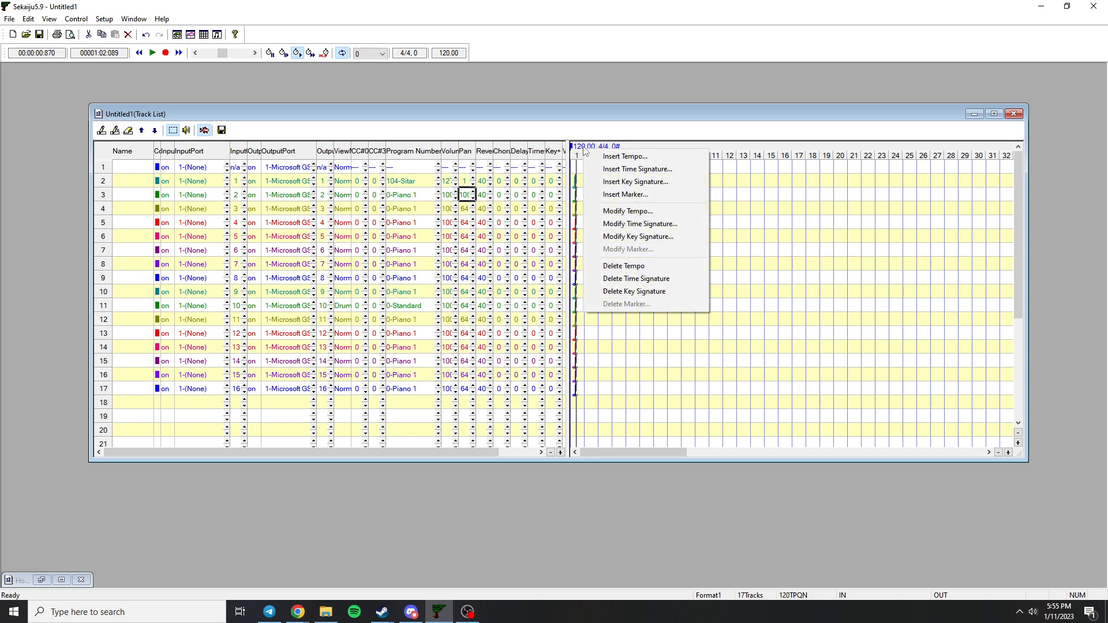
pyautogui.click(627, 211)
pyautogui.click(569, 263)
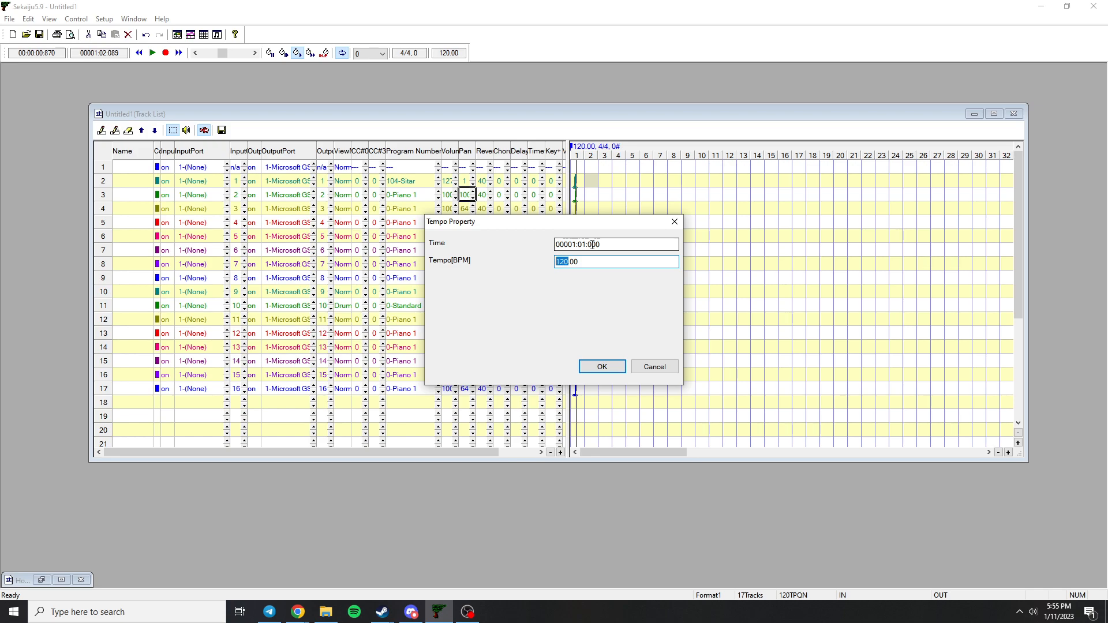
pyautogui.write('90')
pyautogui.press('Return')
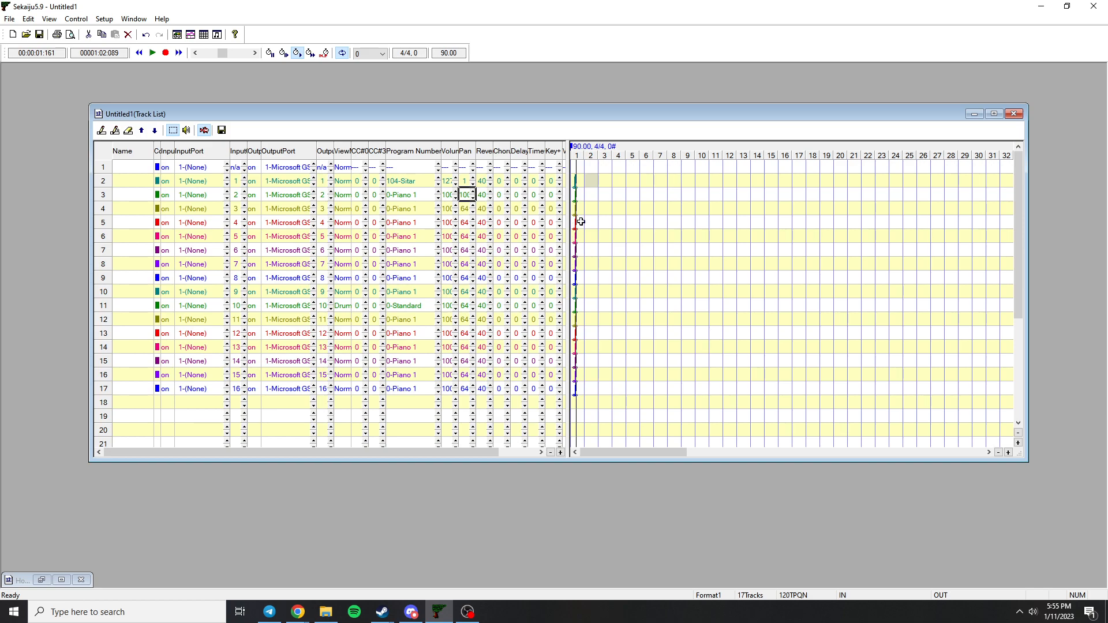
# - Show an event list for Untitled1, and restore the minimized Homev1.5.mid track list in front of the other windows
pyautogui.moveTo(526, 111); pyautogui.dragTo(512, 94)
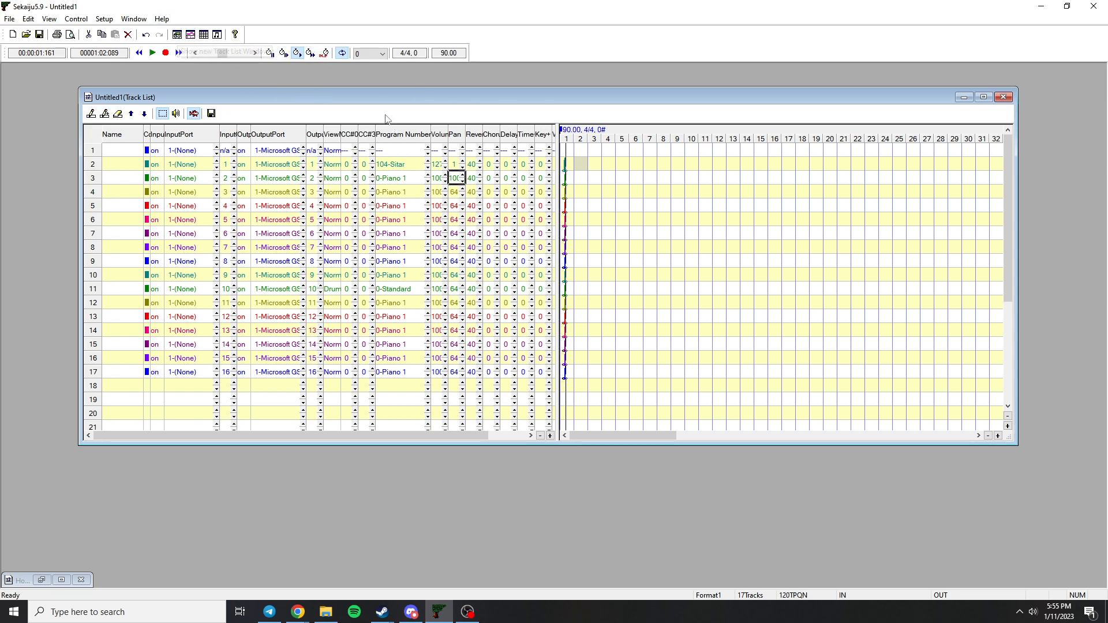
pyautogui.click(204, 35)
pyautogui.moveTo(873, 376); pyautogui.dragTo(870, 184)
pyautogui.click(41, 580)
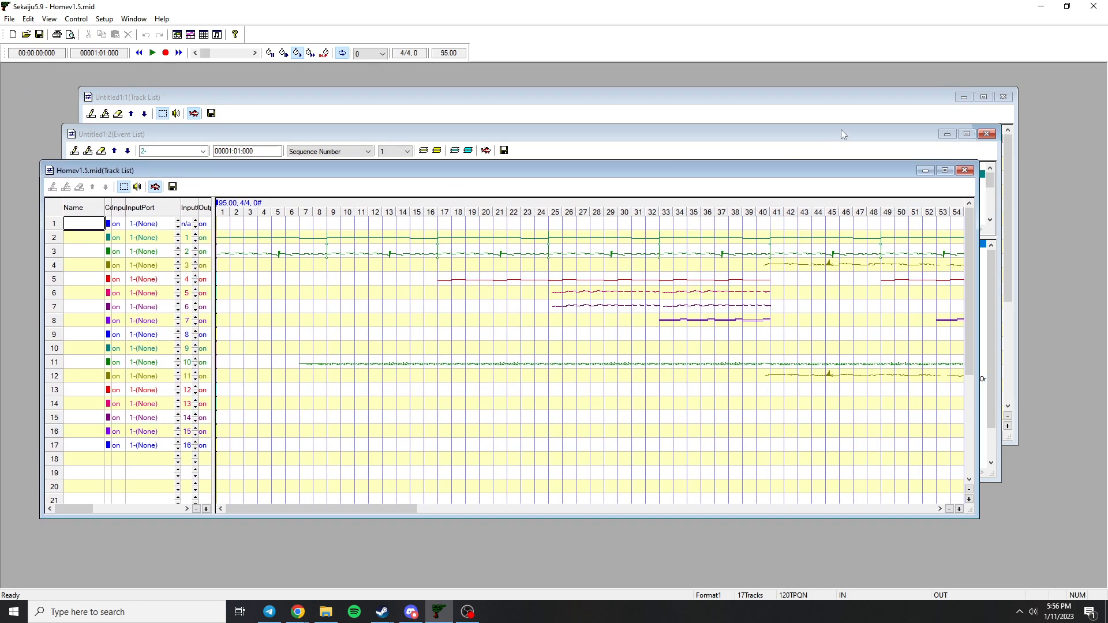
pyautogui.moveTo(680, 172); pyautogui.dragTo(729, 155)
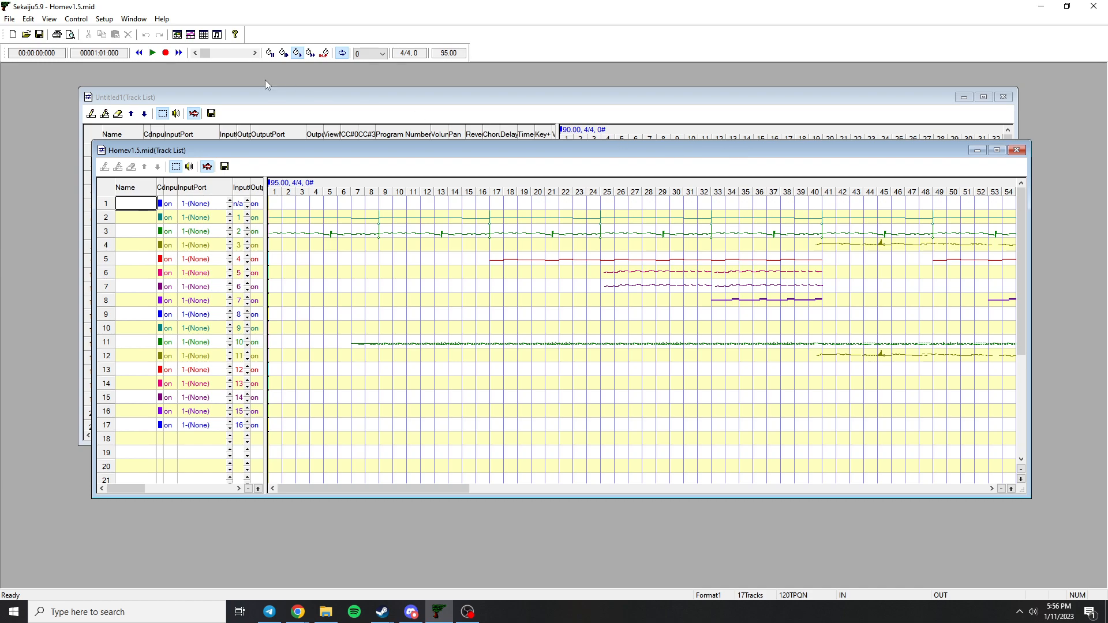
# - Open the event list of Homev1.5.mid and examine its events from the first row through to the end of the tracks
pyautogui.click(204, 34)
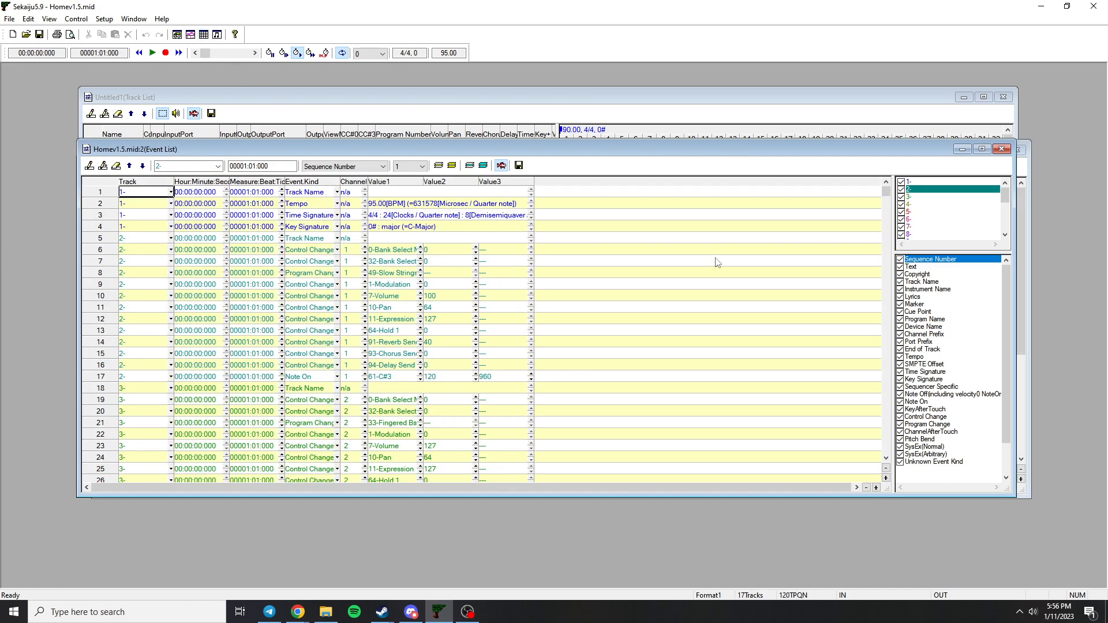
pyautogui.moveTo(887, 193); pyautogui.dragTo(887, 230)
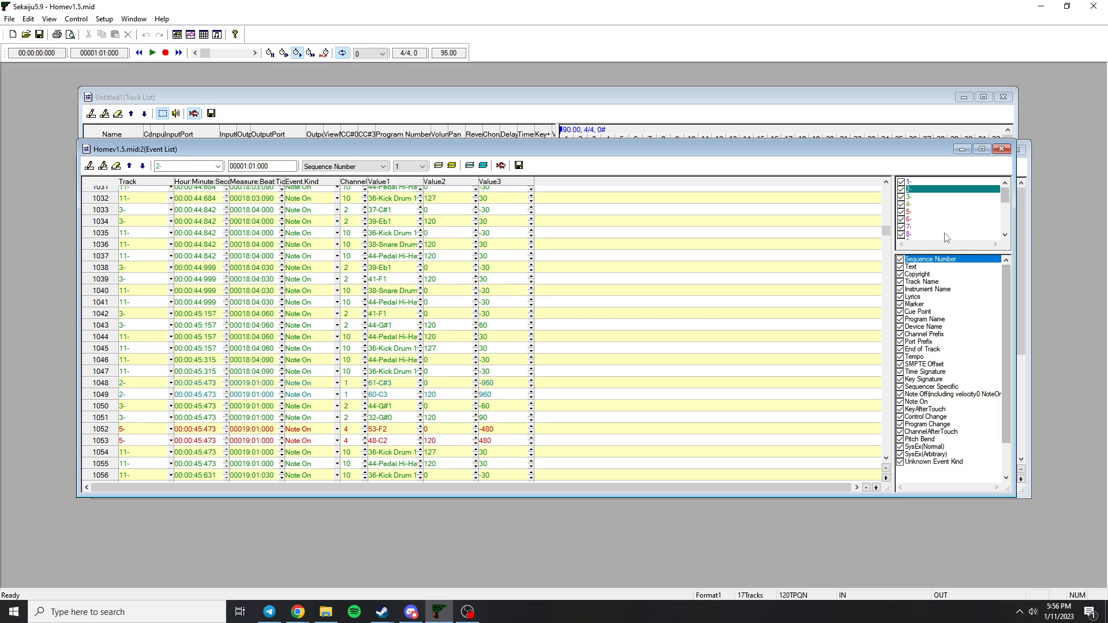
pyautogui.moveTo(887, 234); pyautogui.dragTo(889, 195)
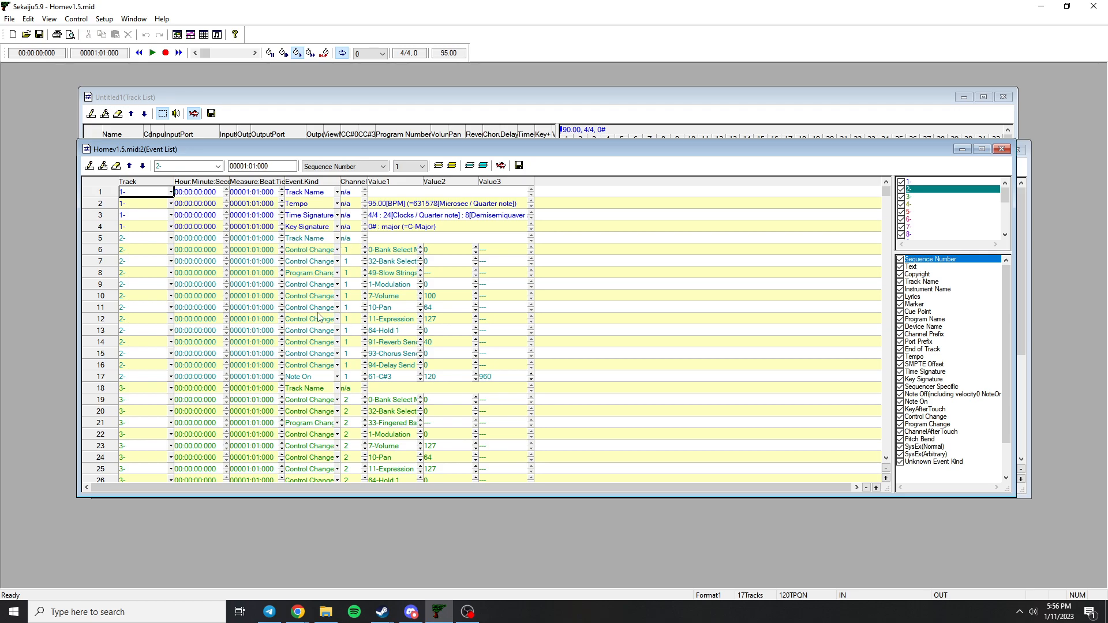
pyautogui.moveTo(886, 198); pyautogui.dragTo(878, 451)
pyautogui.scroll(-10, 602, 417)
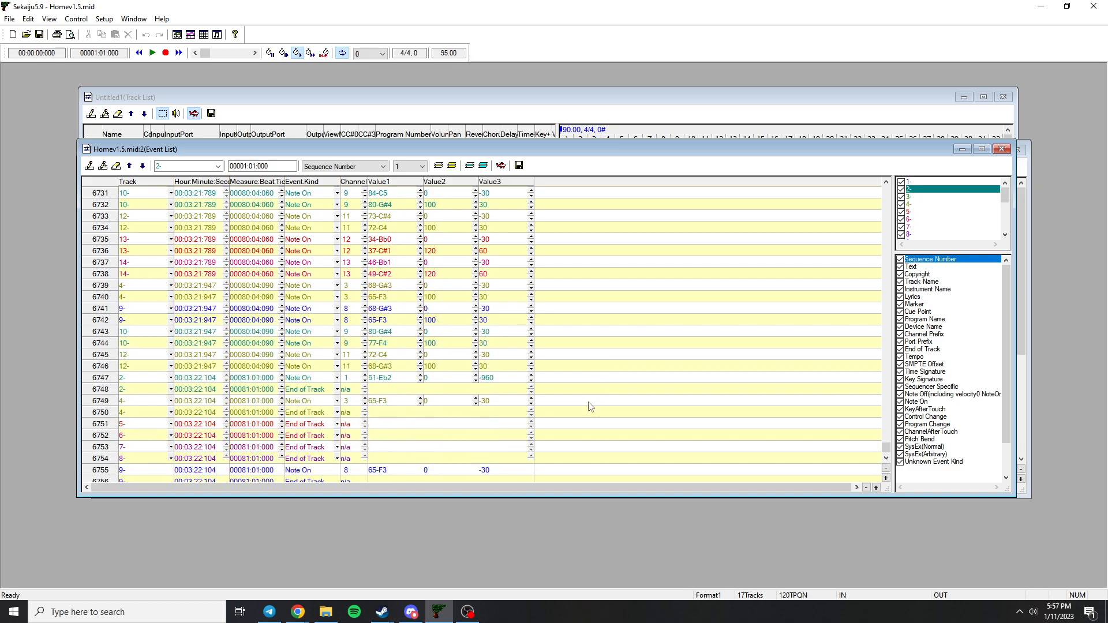
pyautogui.scroll(-5, 582, 397)
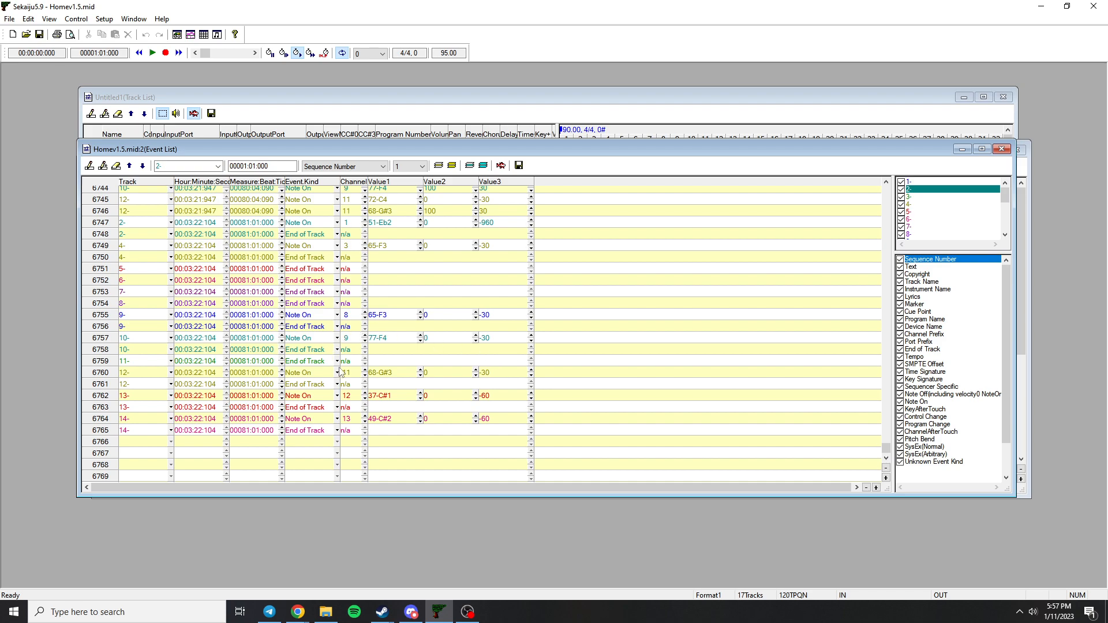
pyautogui.scroll(1, 461, 367)
pyautogui.scroll(4, 381, 381)
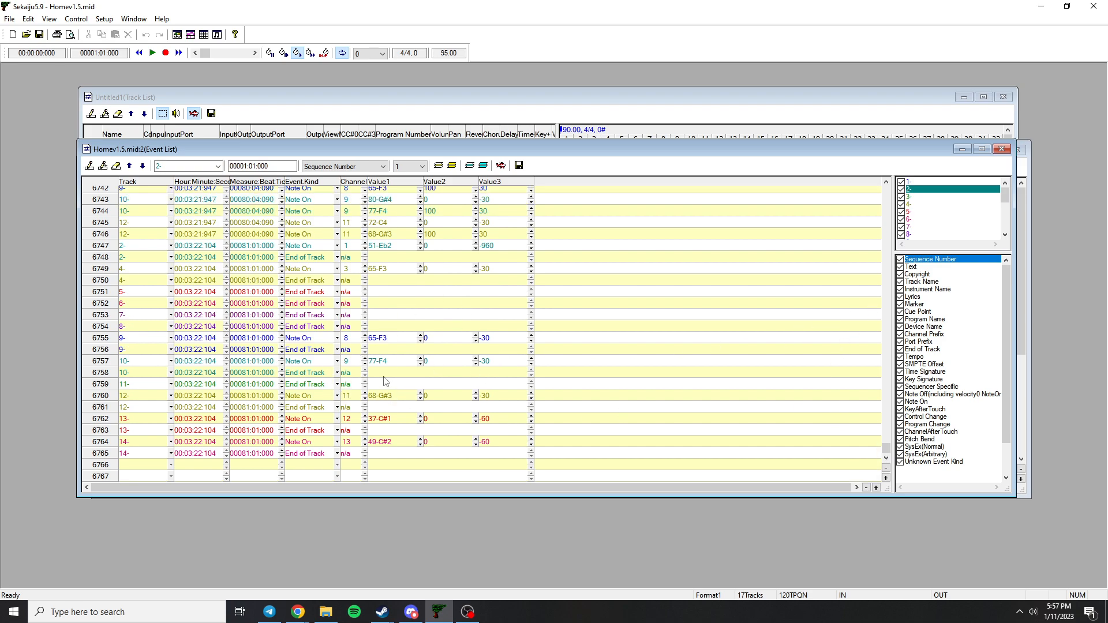
pyautogui.scroll(-5, 263, 323)
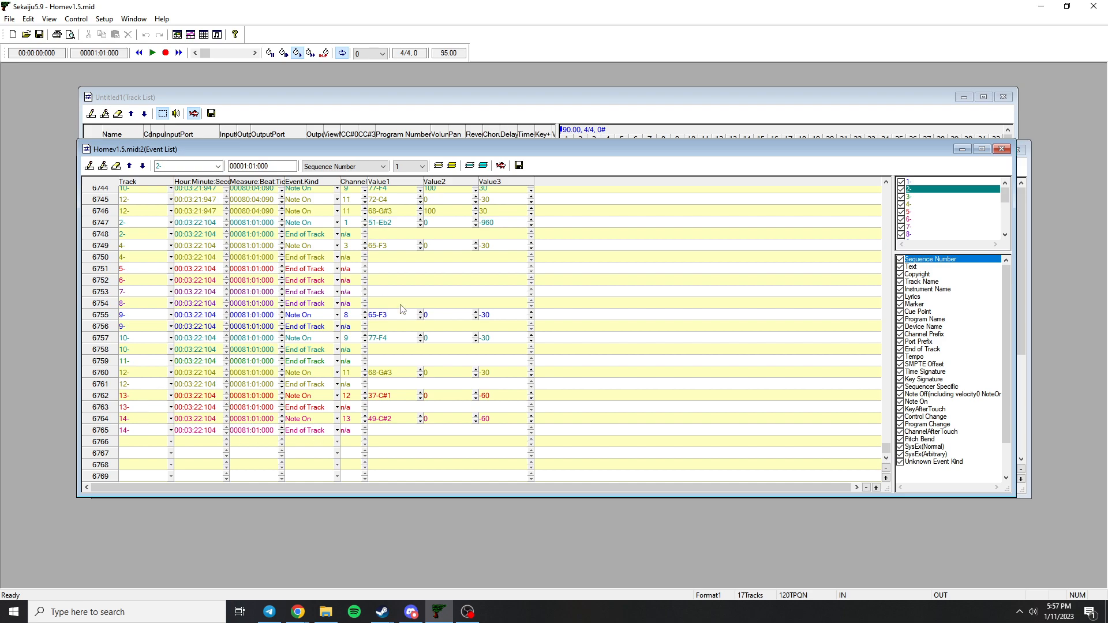
# - Close the Homev1.5.mid event list and minimize its track list to return to Untitled1
pyautogui.click(1002, 150)
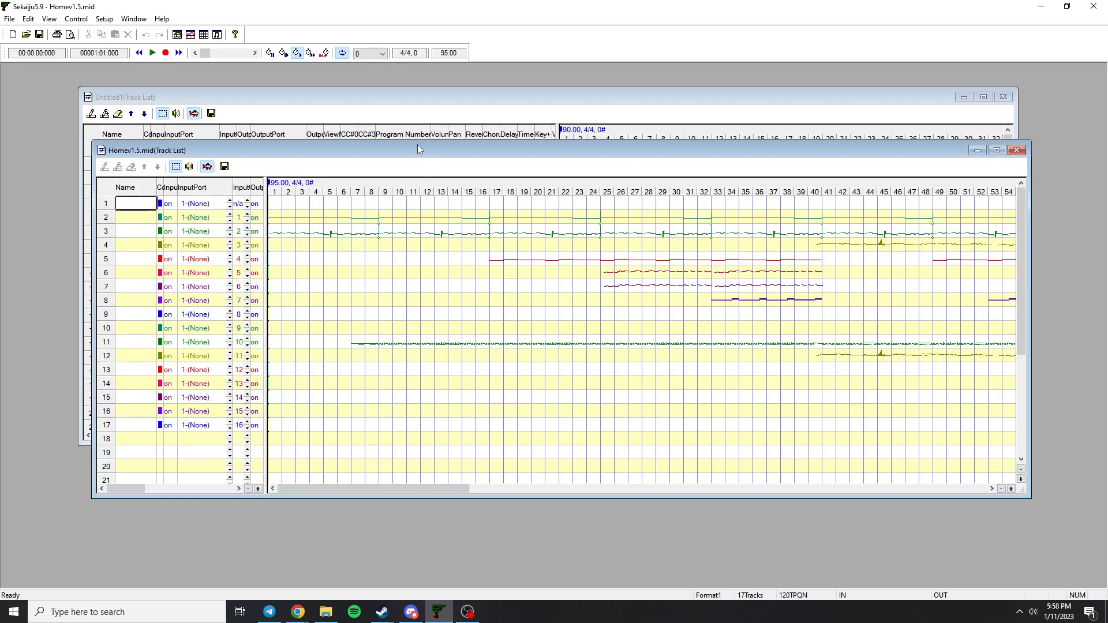
pyautogui.moveTo(877, 151); pyautogui.dragTo(856, 191)
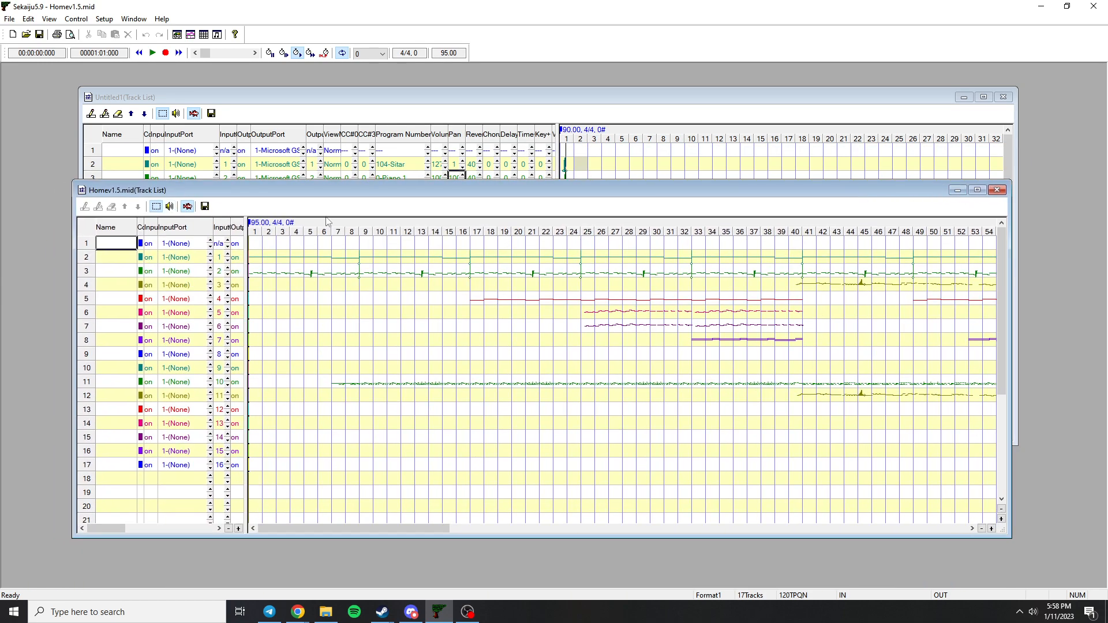
pyautogui.click(957, 190)
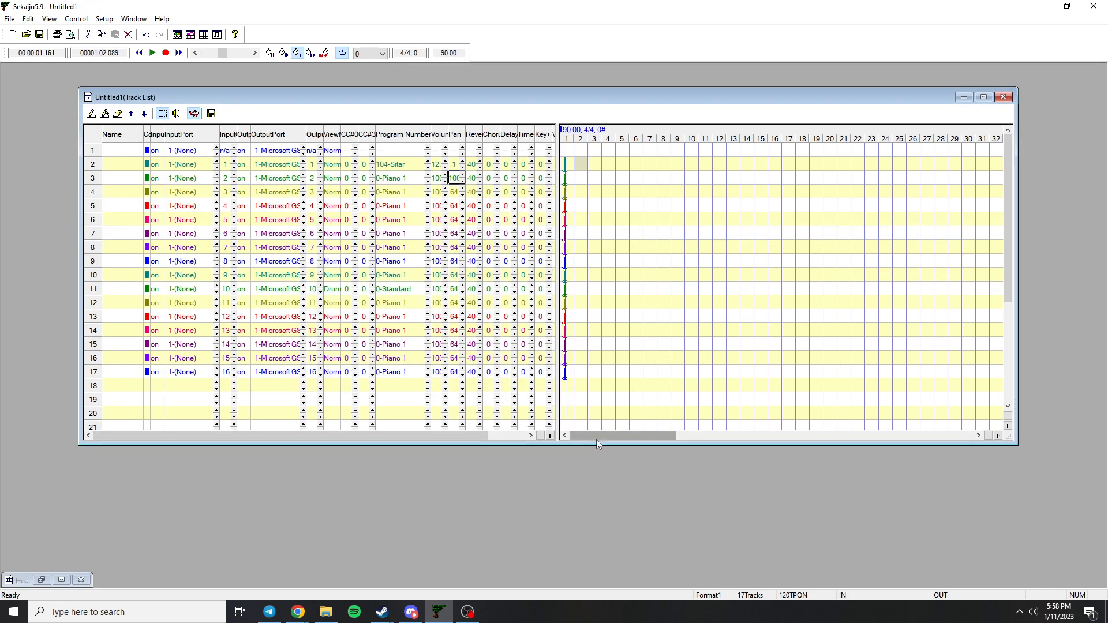
# - Move the Untitled1 song position to the start and open the piano roll of track 2 from measure 1
pyautogui.click(599, 167)
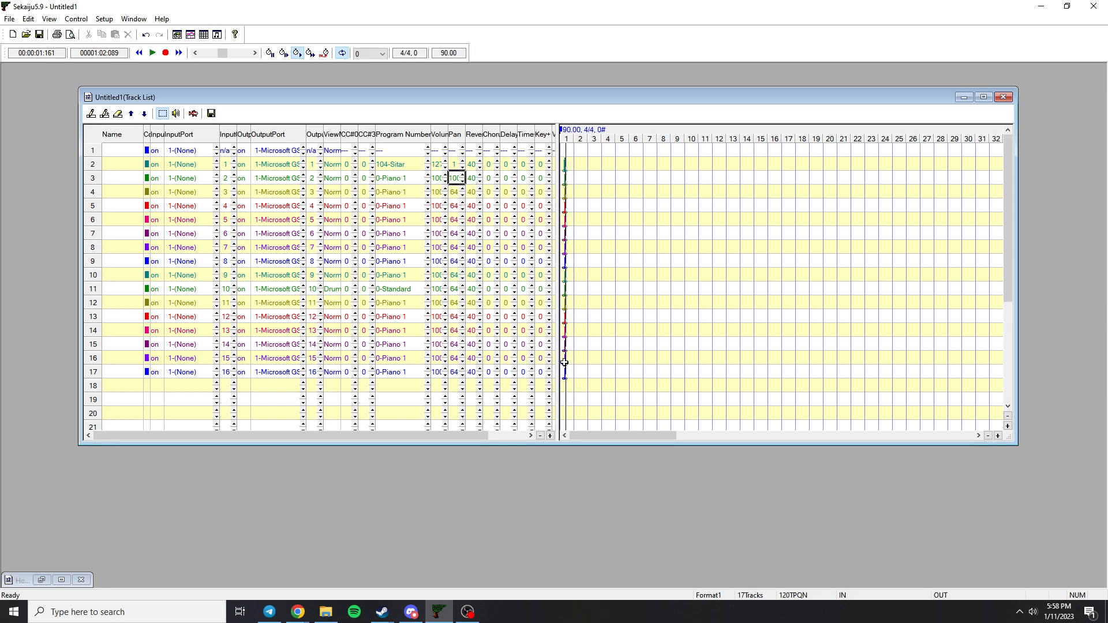
pyautogui.moveTo(219, 54); pyautogui.dragTo(197, 55)
pyautogui.click(563, 163)
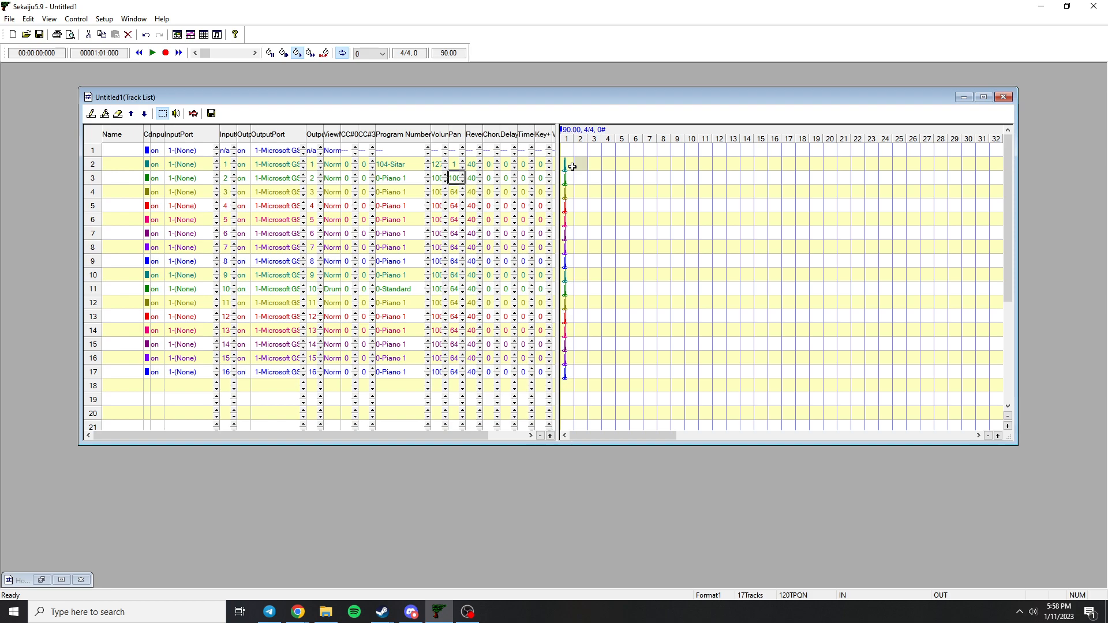
pyautogui.click(581, 168)
pyautogui.click(568, 164)
pyautogui.rightClick(568, 165)
pyautogui.click(585, 172)
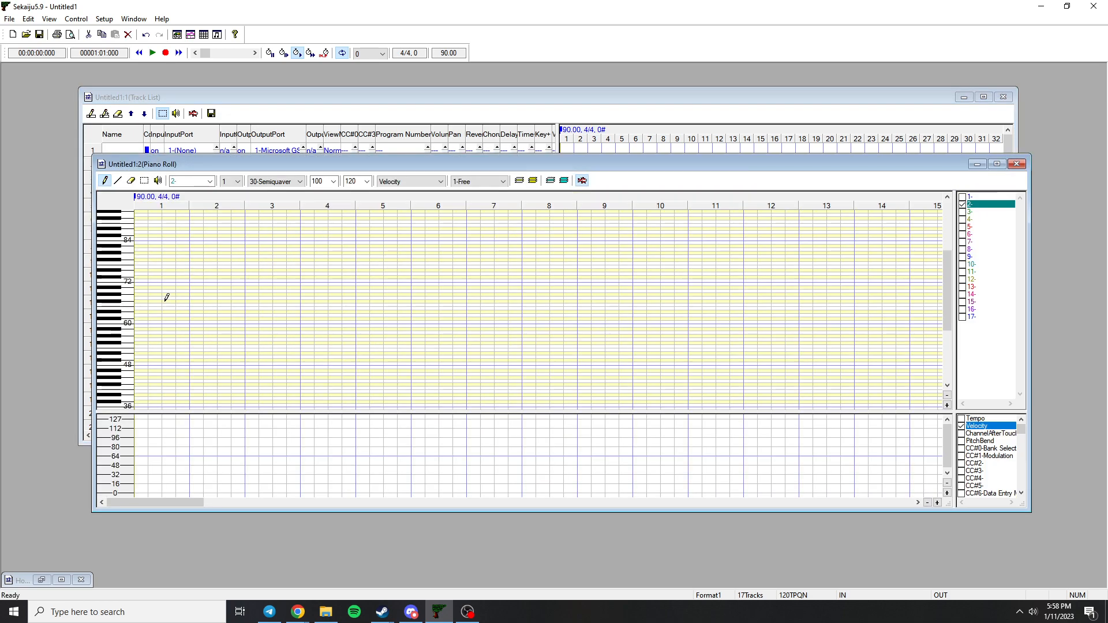
# - Move the piano roll of track 2 aside and close it to return to the Untitled1 track list
pyautogui.moveTo(297, 166); pyautogui.dragTo(380, 337)
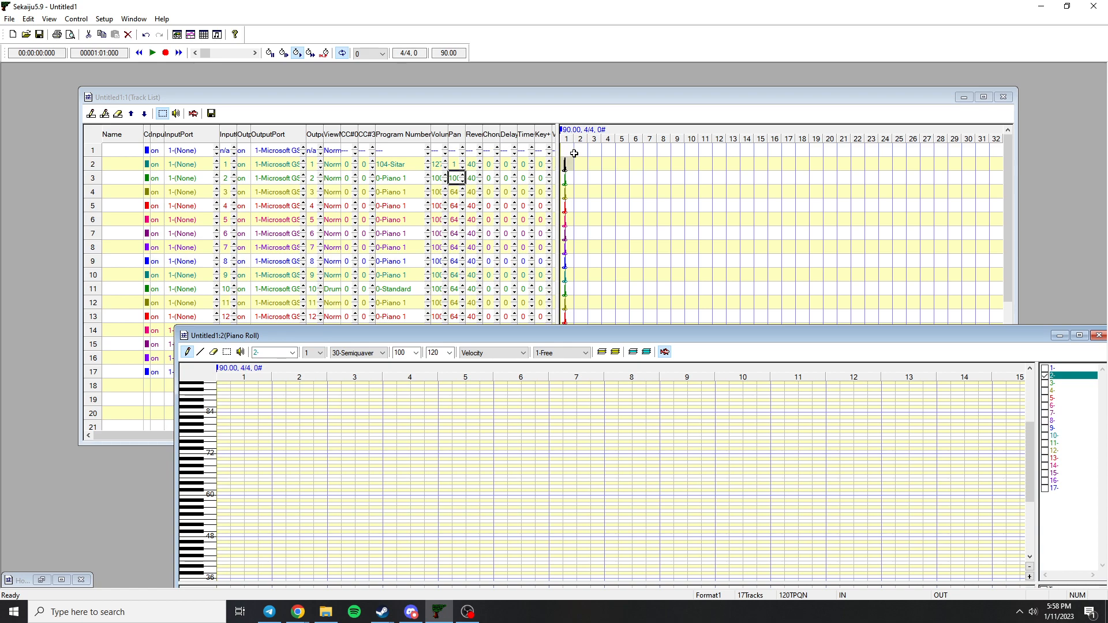
pyautogui.moveTo(868, 337); pyautogui.dragTo(730, 300)
pyautogui.click(960, 297)
pyautogui.click(584, 168)
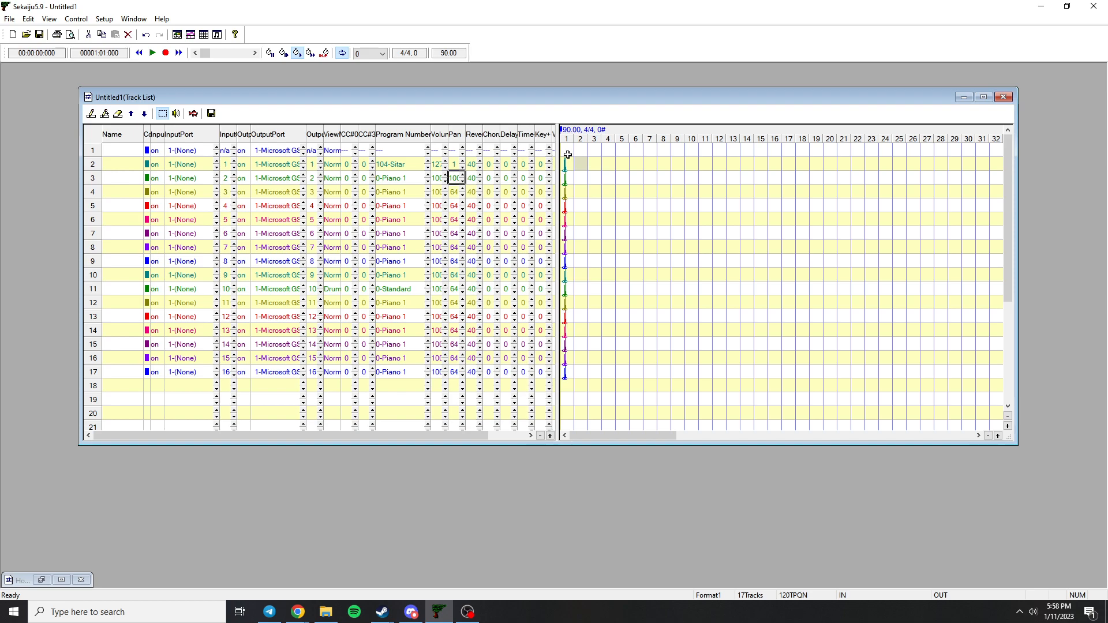
# - Select the measure 1 events of all tracks, from track 1 through track 17
pyautogui.click(567, 153)
pyautogui.moveTo(566, 181); pyautogui.dragTo(567, 375)
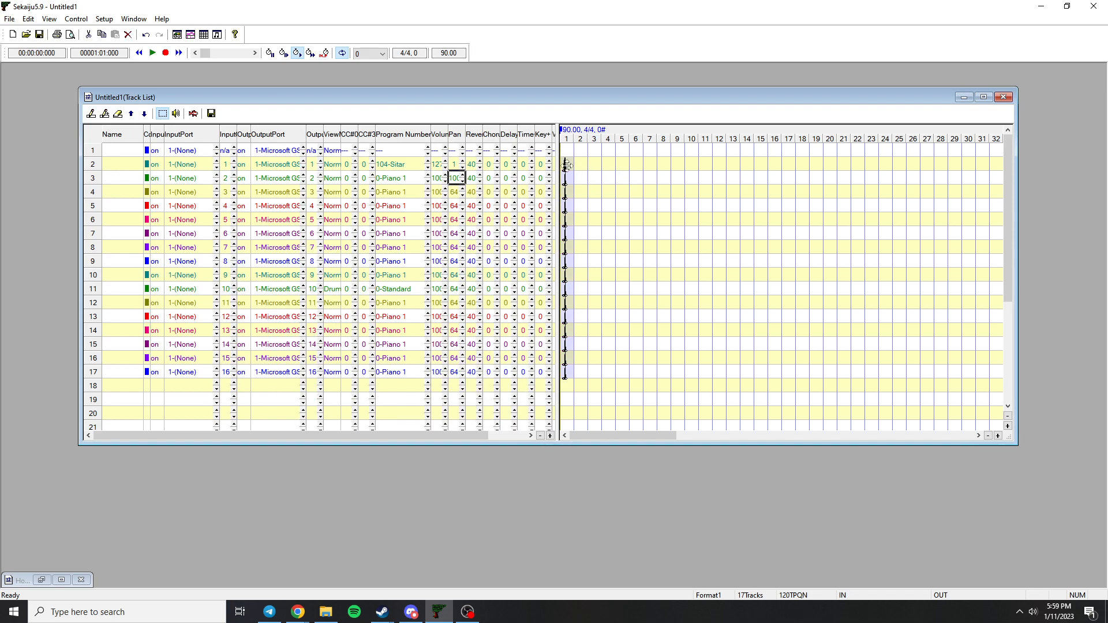
pyautogui.click(579, 222)
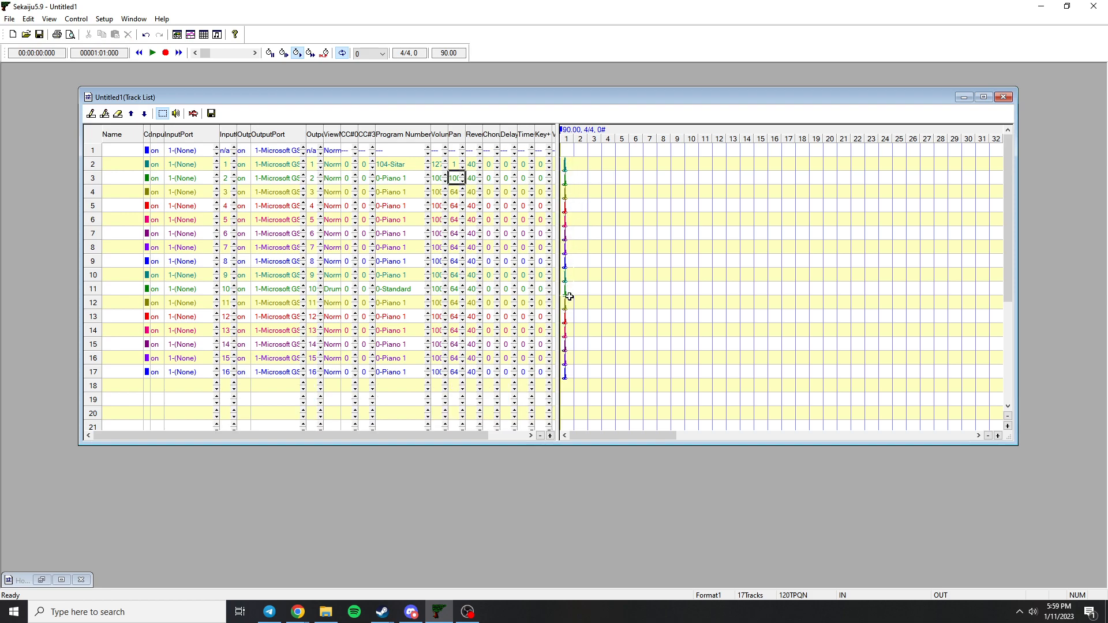
pyautogui.moveTo(569, 372); pyautogui.dragTo(567, 152)
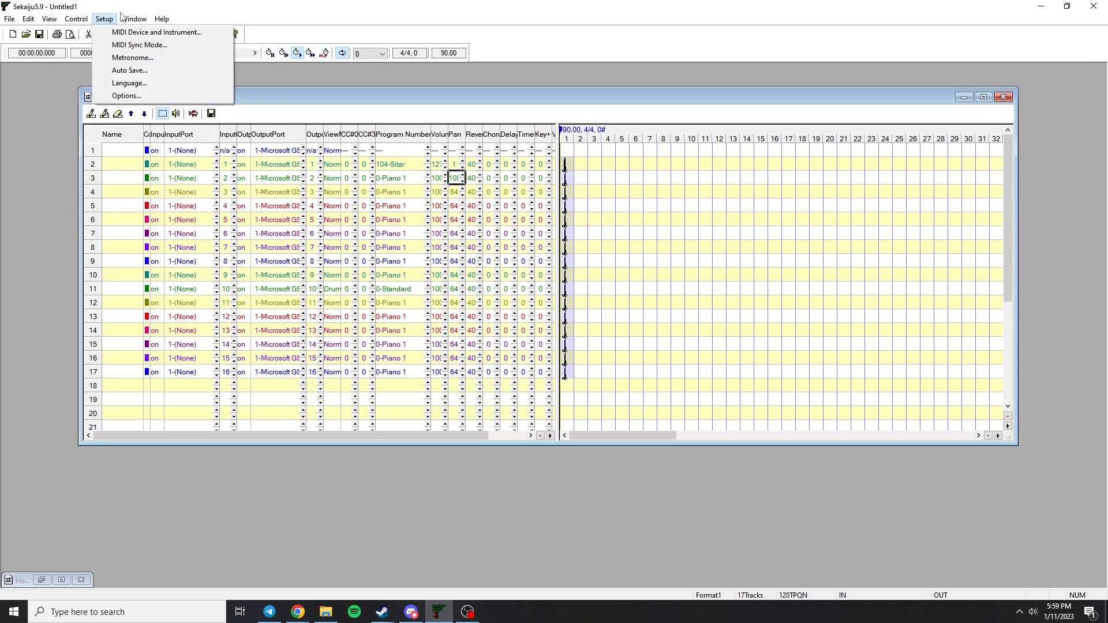
# - Modify the time of the selected events by -2 beats and deselect them
pyautogui.moveTo(32, 26)
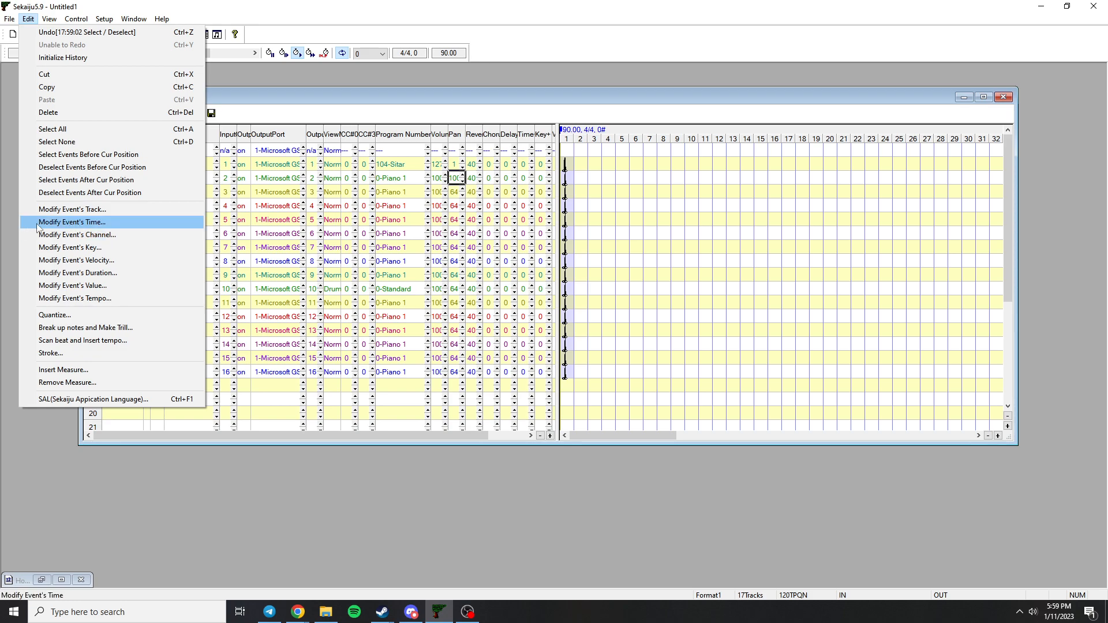
pyautogui.click(65, 224)
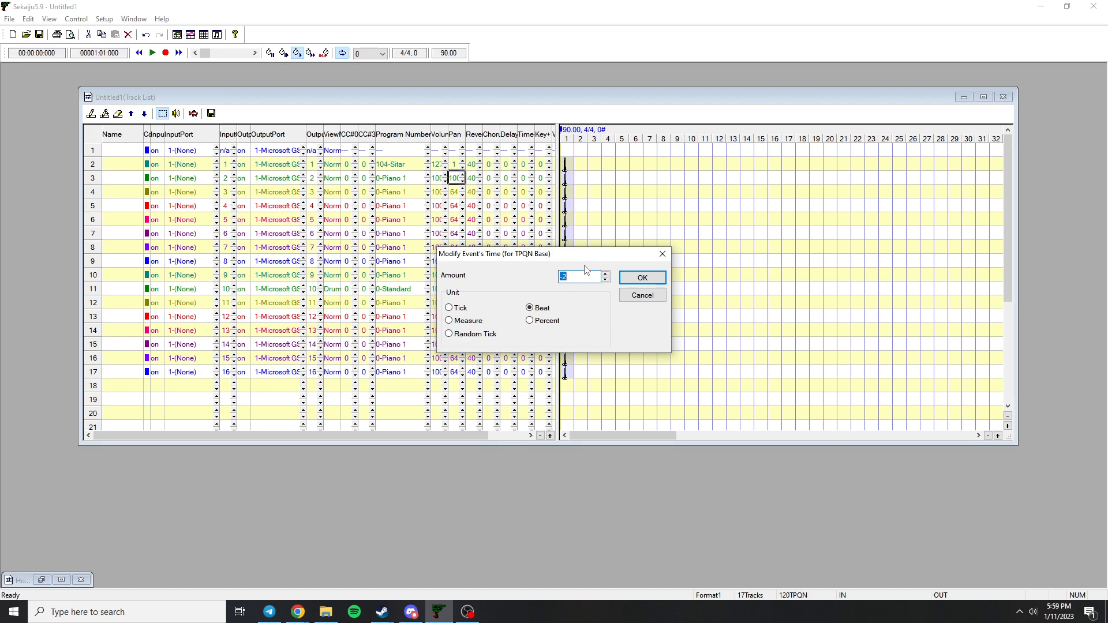
pyautogui.click(642, 278)
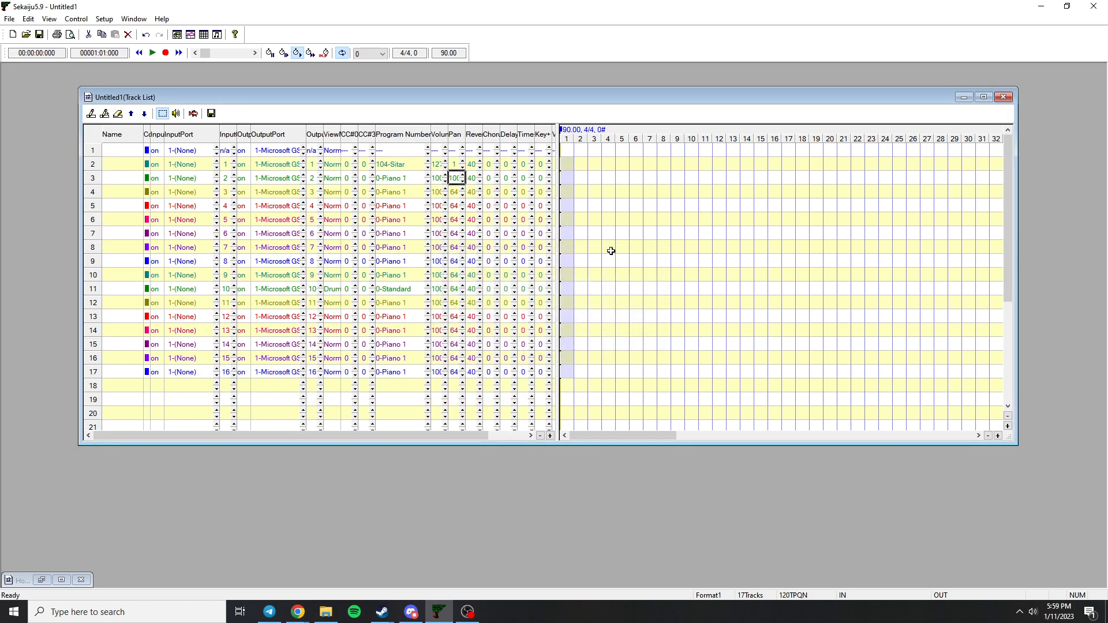
pyautogui.click(615, 195)
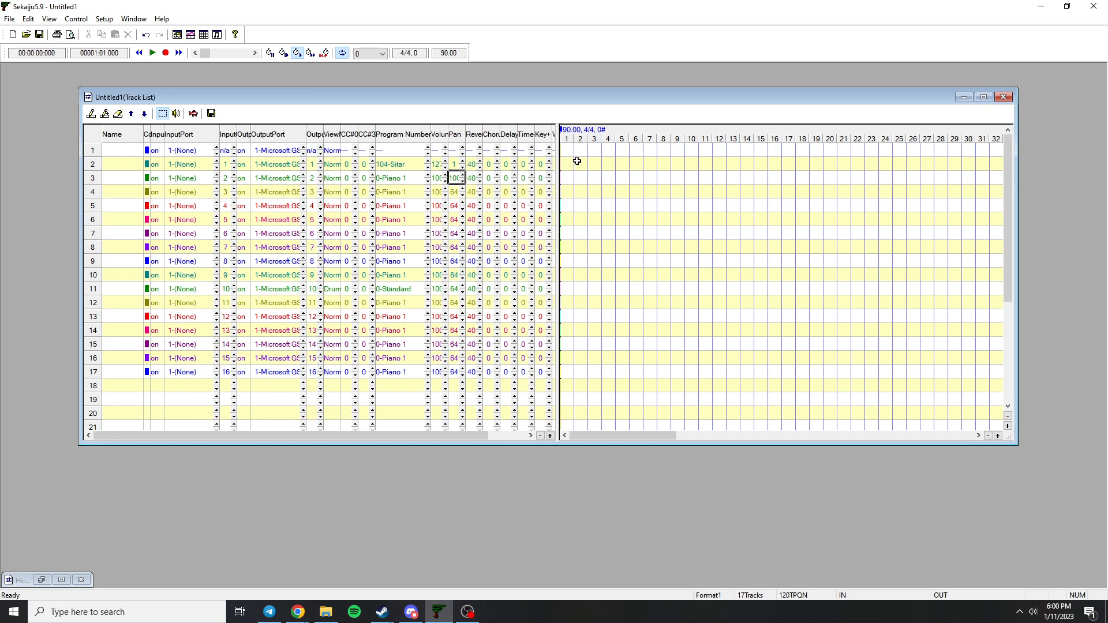
# - Open the piano roll with all tracks shown for Untitled1 and close it again
pyautogui.moveTo(541, 95); pyautogui.dragTo(529, 89)
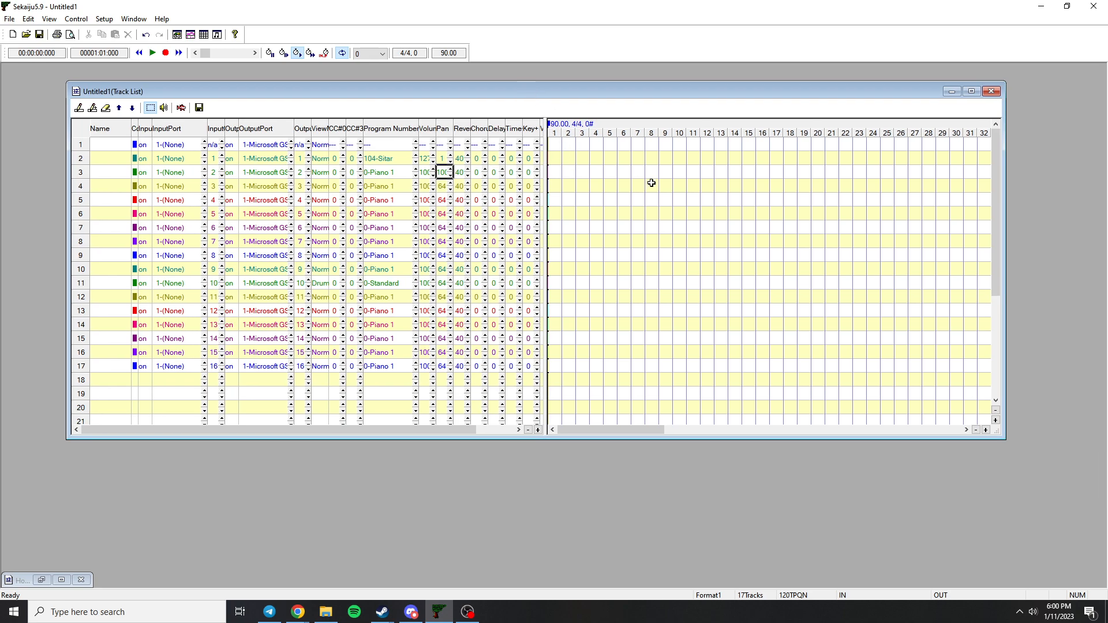
pyautogui.click(555, 157)
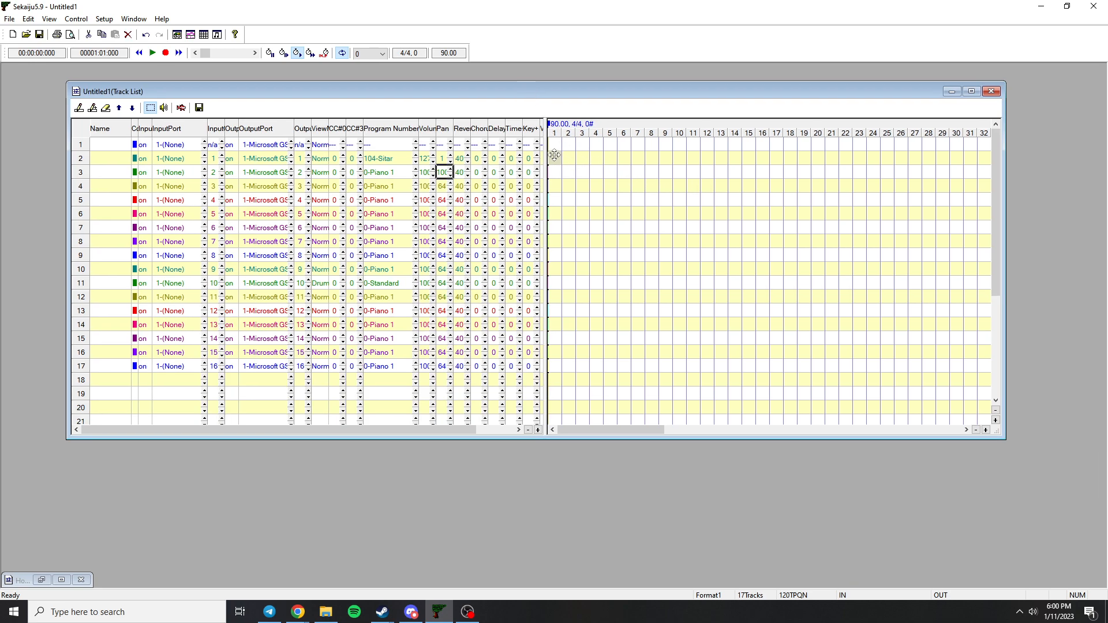
pyautogui.click(191, 35)
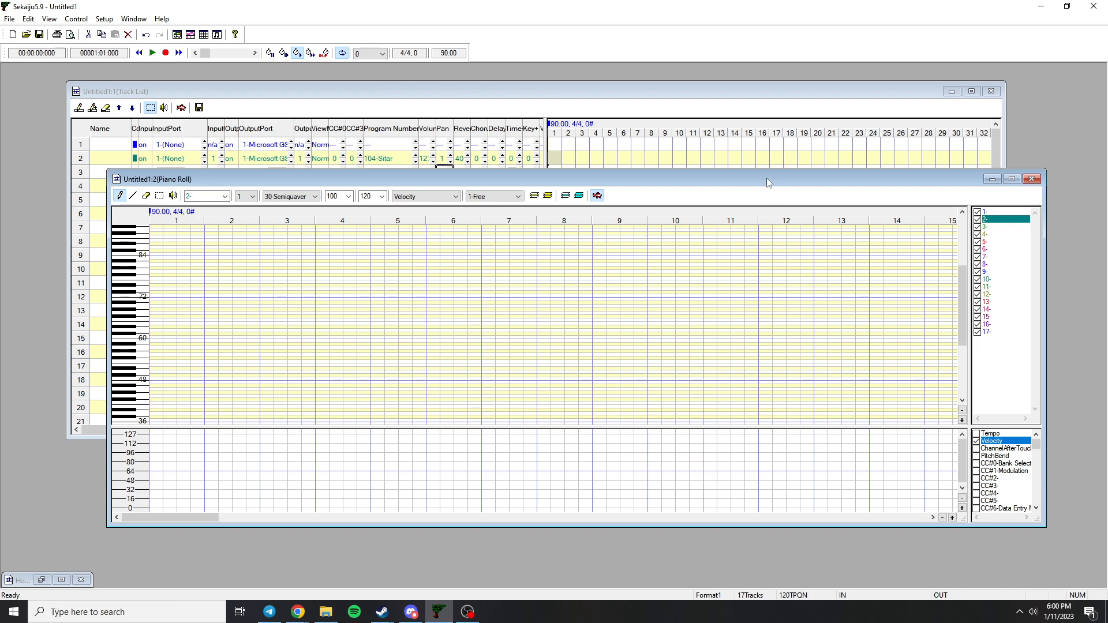
pyautogui.moveTo(769, 182); pyautogui.dragTo(757, 184)
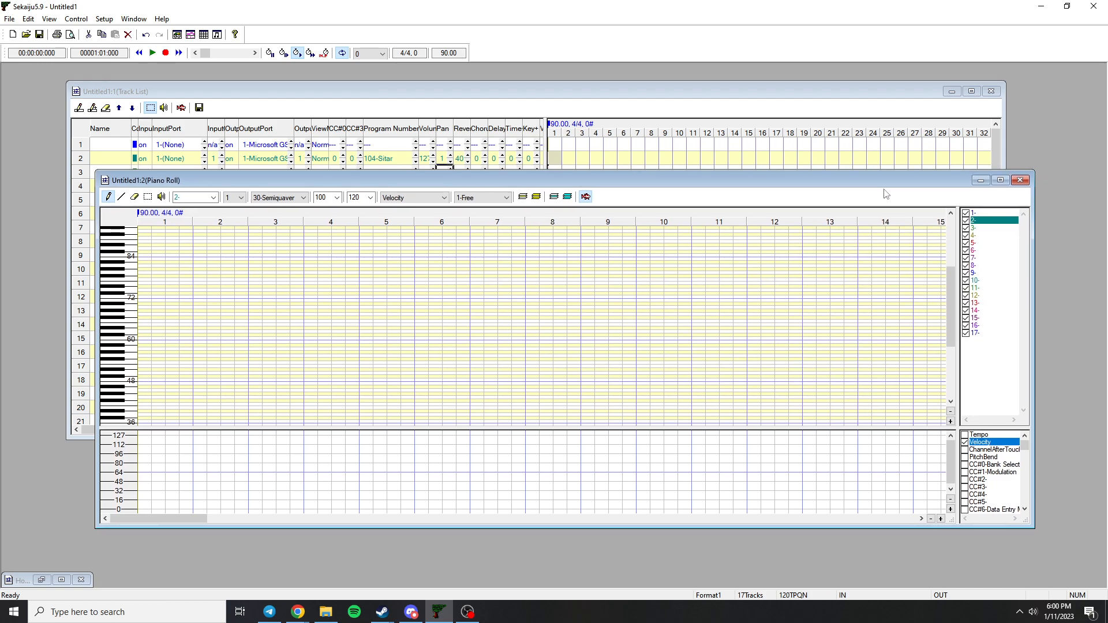
pyautogui.click(1020, 180)
# - Show the piano roll of track 2 alone from measure 1 and place its window over the track list
pyautogui.click(555, 158)
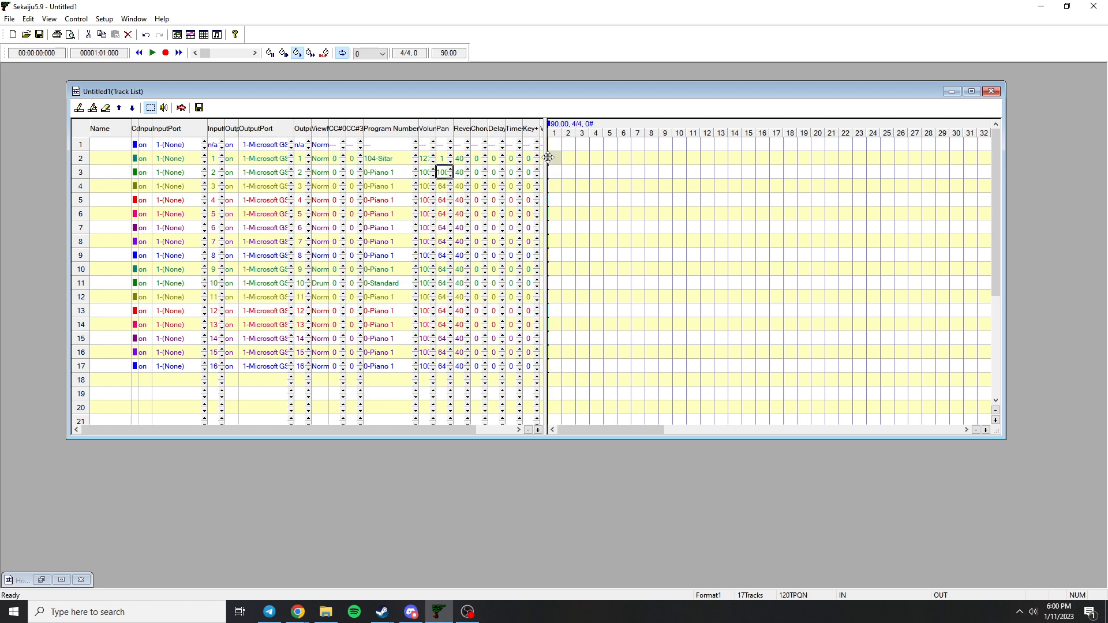
pyautogui.click(581, 168)
pyautogui.click(555, 157)
pyautogui.rightClick(557, 160)
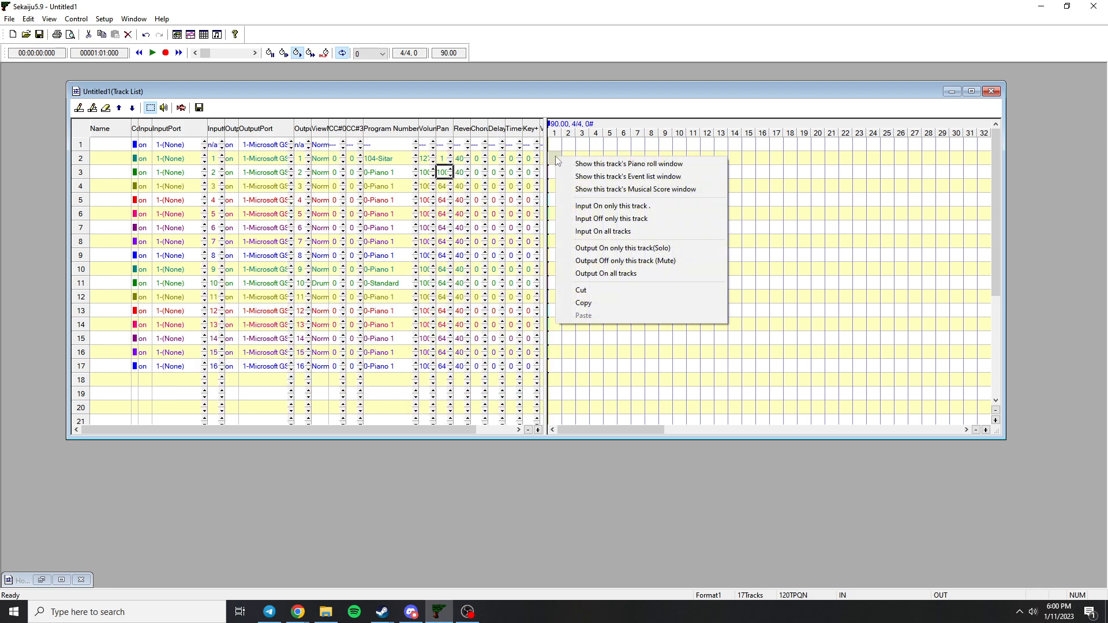
pyautogui.click(641, 165)
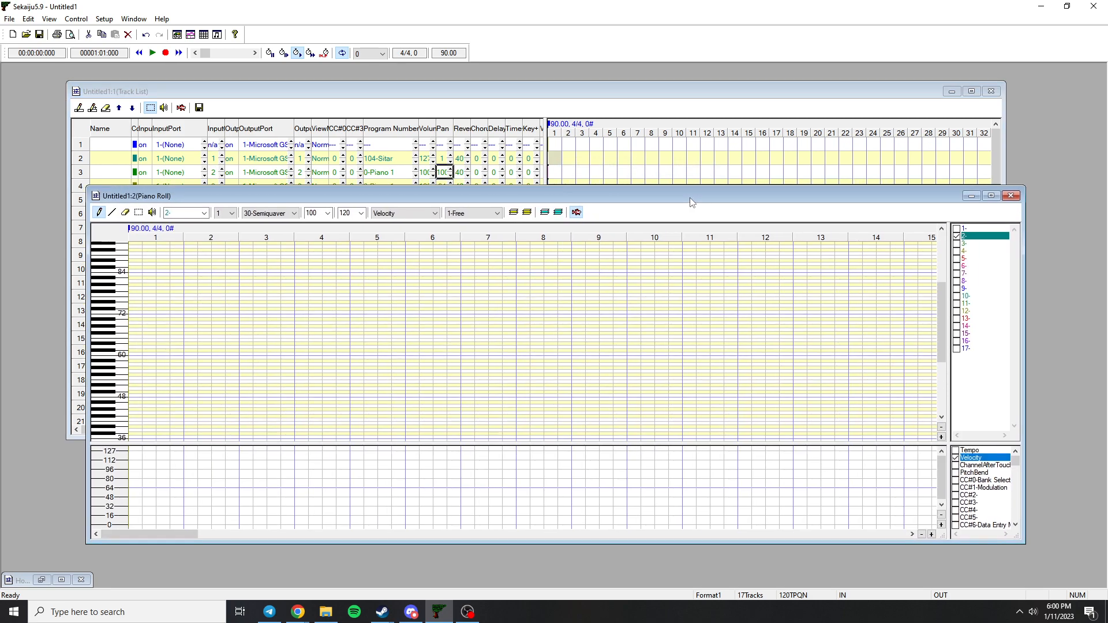
pyautogui.moveTo(692, 202); pyautogui.dragTo(697, 195)
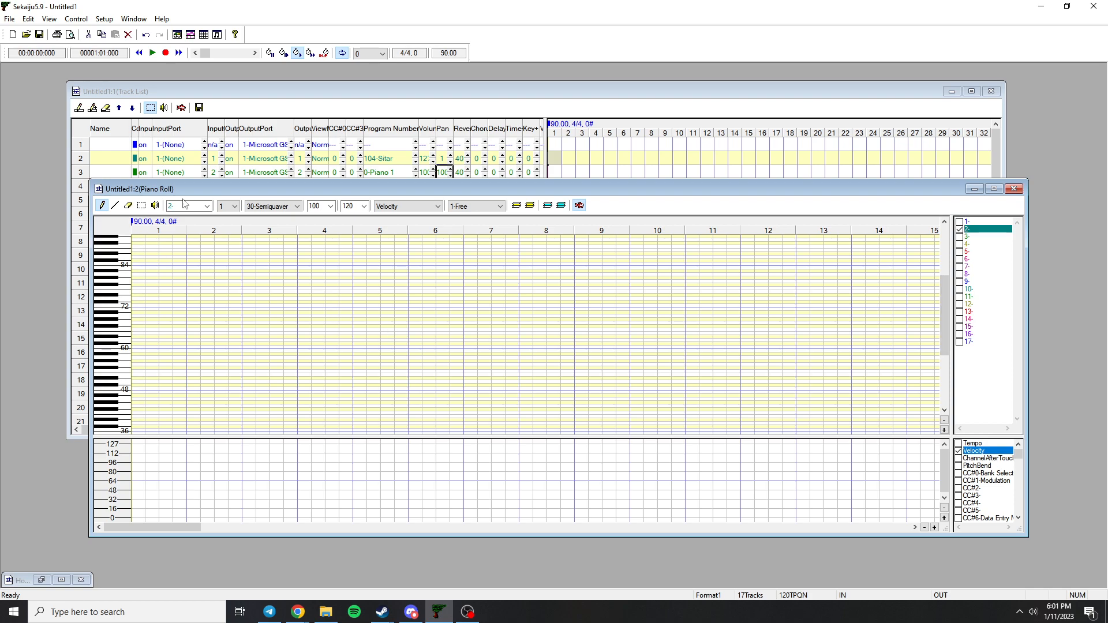
pyautogui.moveTo(186, 191)
pyautogui.mouseDown()
pyautogui.moveTo(160, 172)
pyautogui.moveTo(172, 176)
pyautogui.mouseUp()
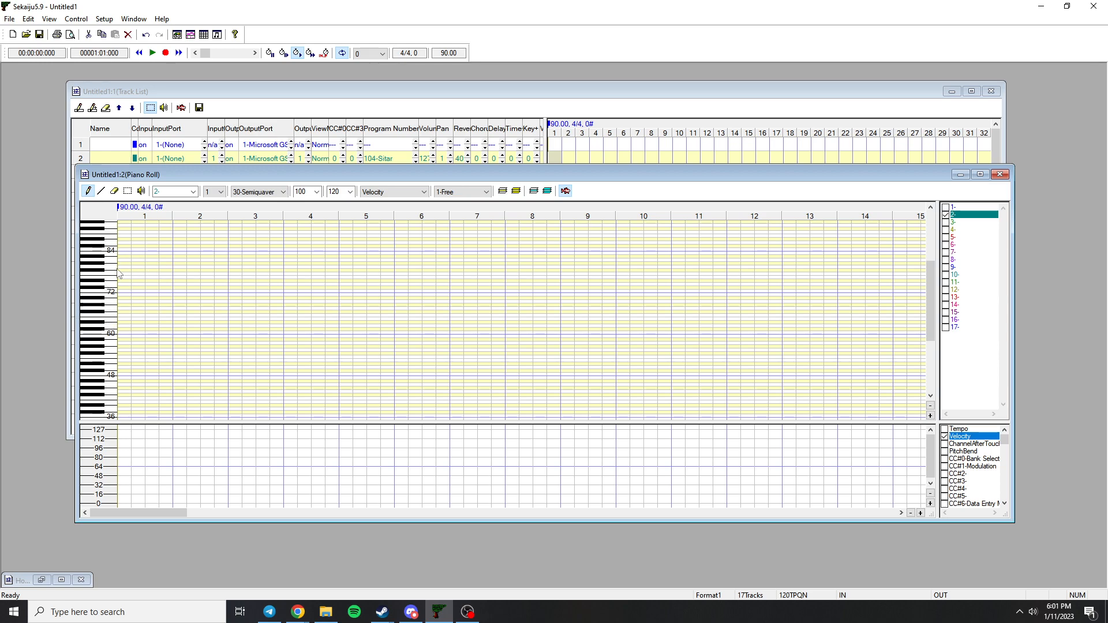
# - Draw eight 120-tick notes of varied pitch in track 2, spread across measures 1 to 11, starting at key 72
pyautogui.scroll(-2, 99, 265)
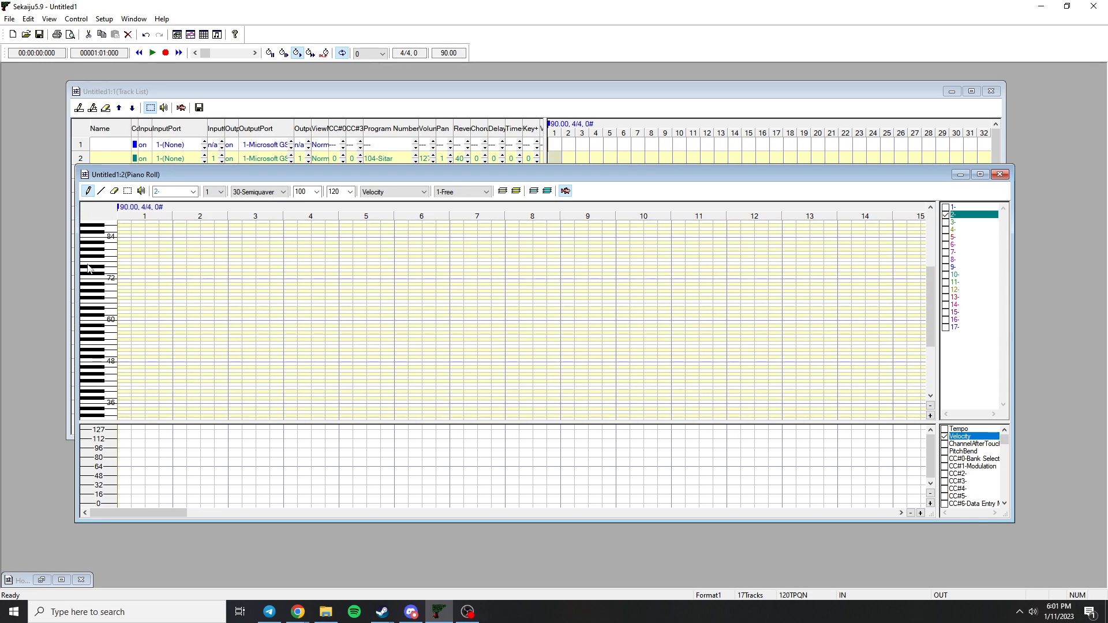
pyautogui.scroll(-2, 90, 268)
pyautogui.click(151, 322)
pyautogui.moveTo(151, 322); pyautogui.dragTo(119, 264)
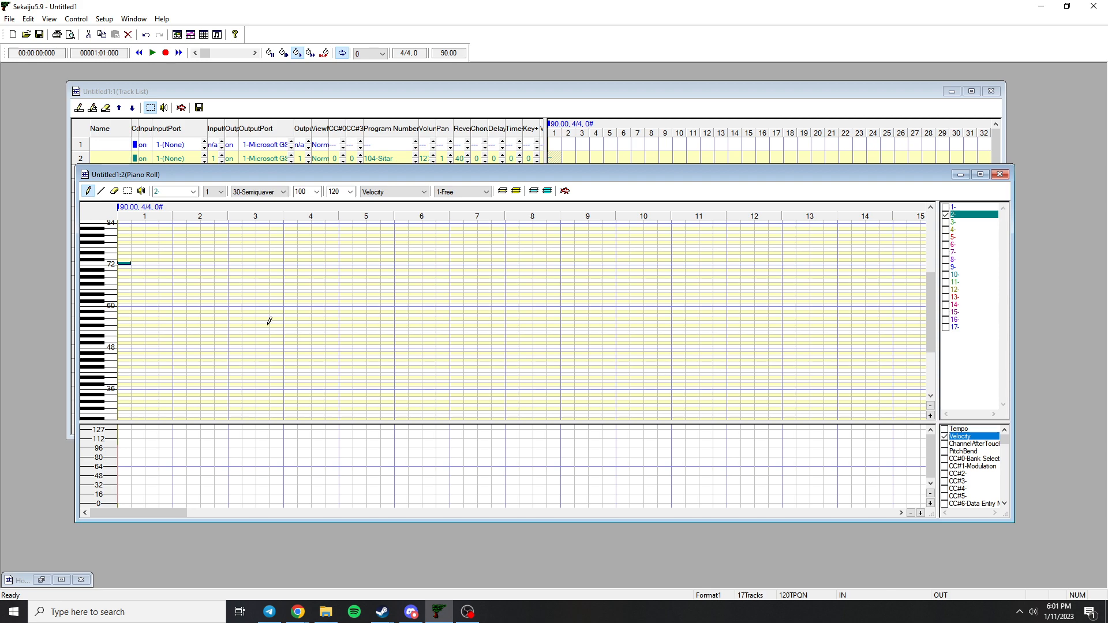
pyautogui.click(144, 263)
pyautogui.click(258, 291)
pyautogui.click(317, 249)
pyautogui.click(469, 326)
pyautogui.click(484, 374)
pyautogui.click(660, 291)
pyautogui.click(716, 266)
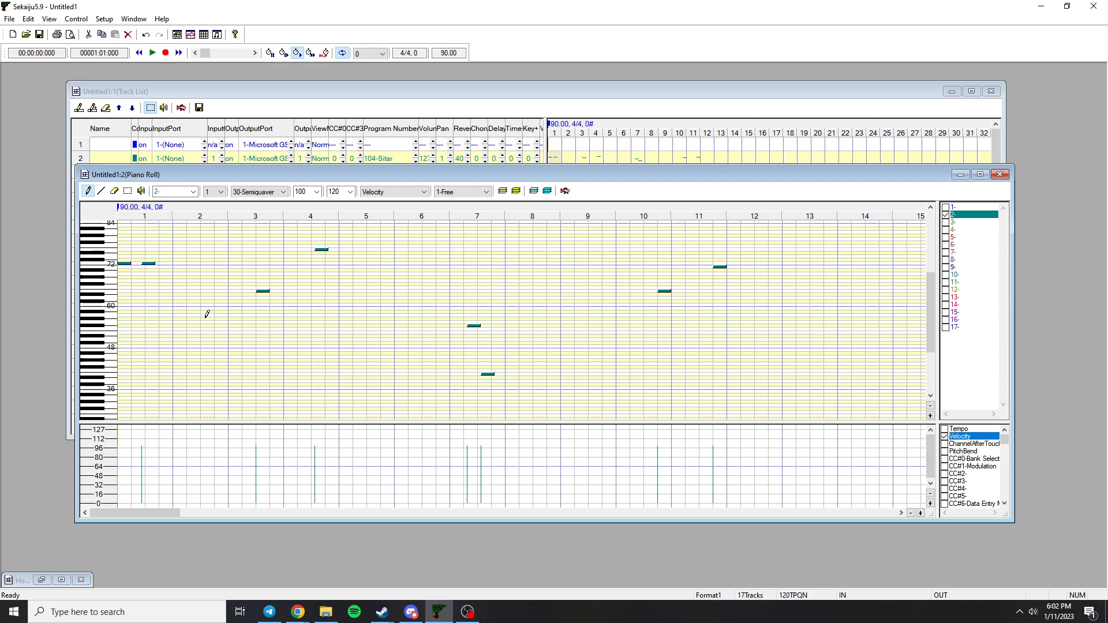
# - Move the piano roll aside to view track 2's notes in the track list, and bring it back up
pyautogui.moveTo(253, 174); pyautogui.dragTo(233, 220)
pyautogui.moveTo(342, 232); pyautogui.dragTo(344, 232)
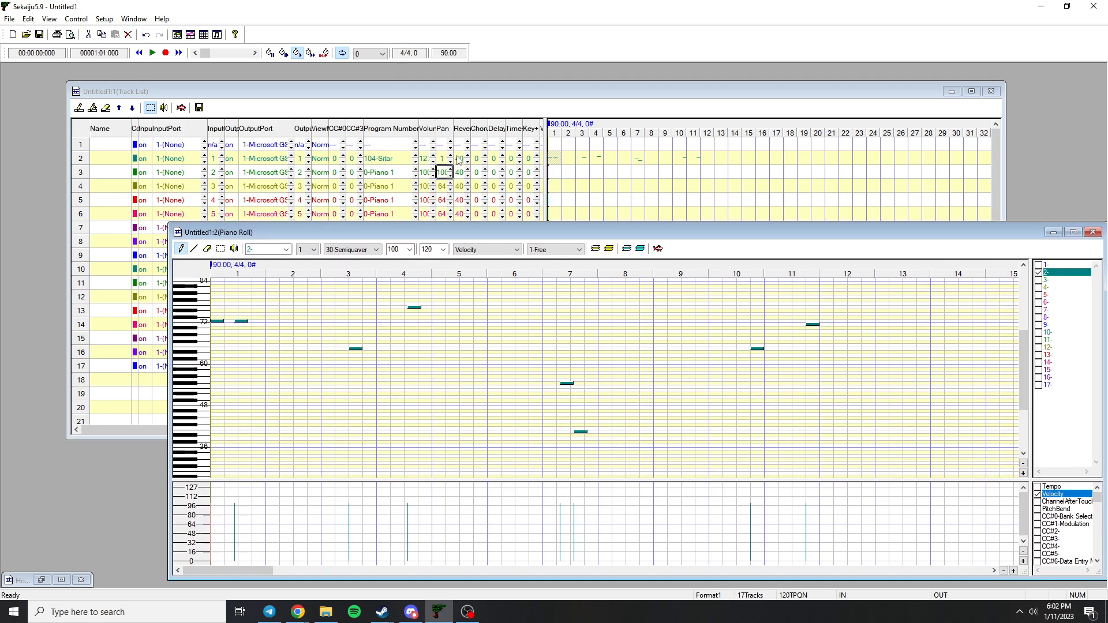
pyautogui.moveTo(414, 231); pyautogui.dragTo(375, 157)
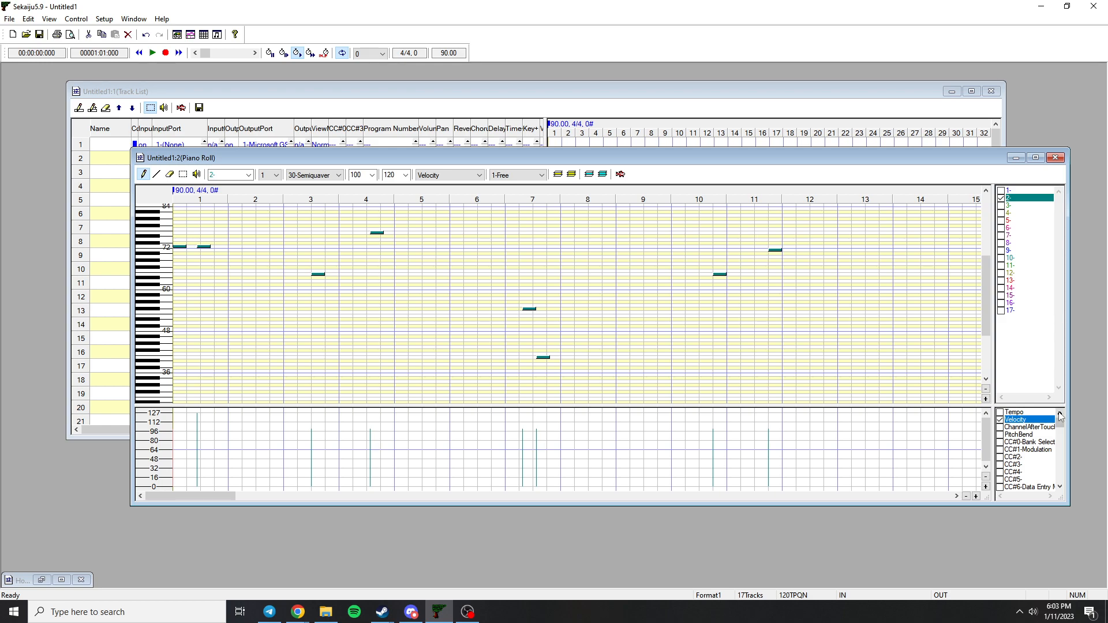
# - Make PitchBend the active controller for the lower graph and look through the list of CC controllers
pyautogui.click(1000, 436)
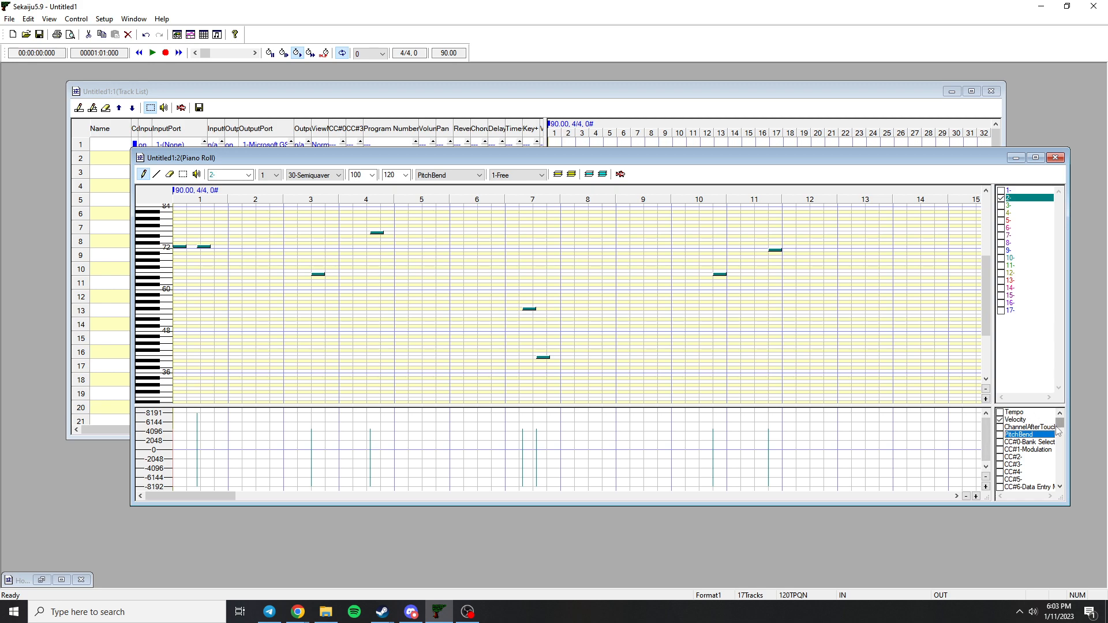
pyautogui.scroll(-2, 1045, 441)
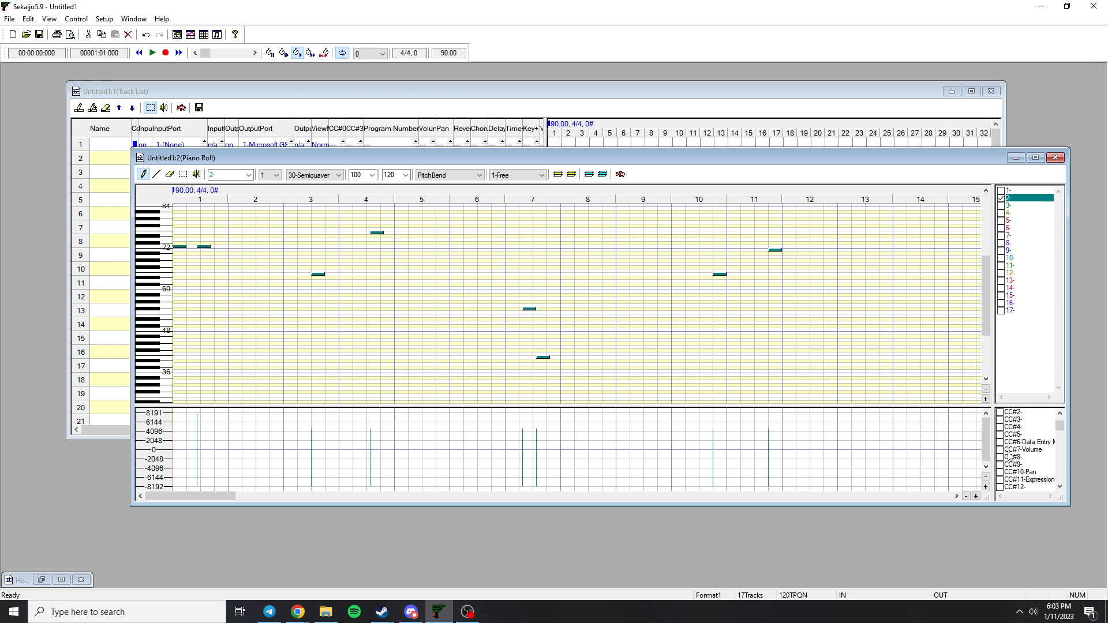
pyautogui.scroll(1, 1025, 446)
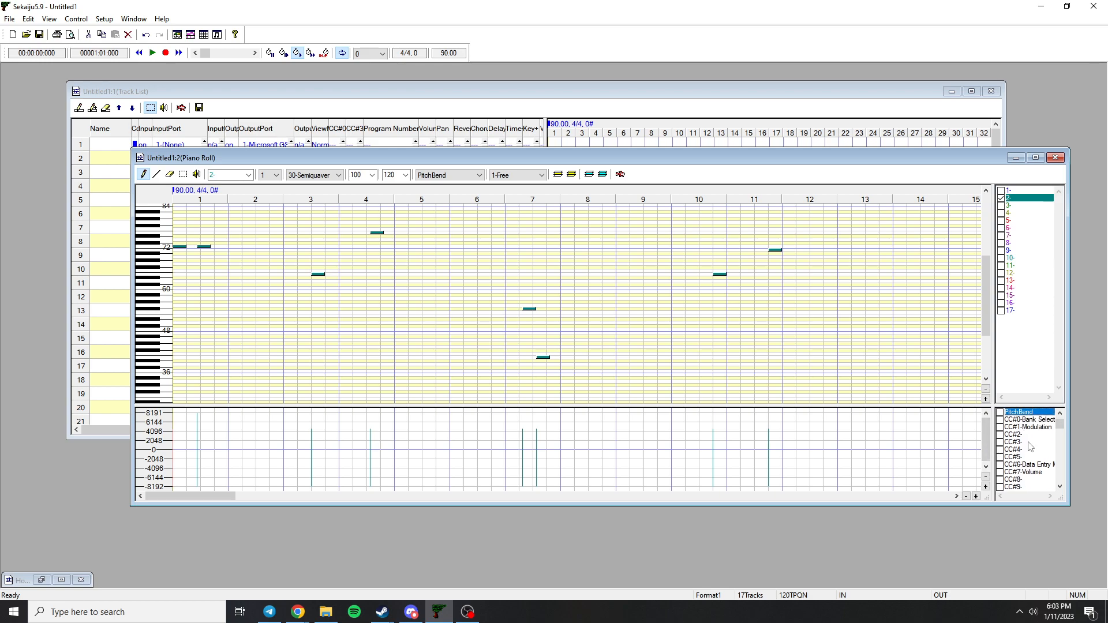
pyautogui.scroll(1, 1013, 429)
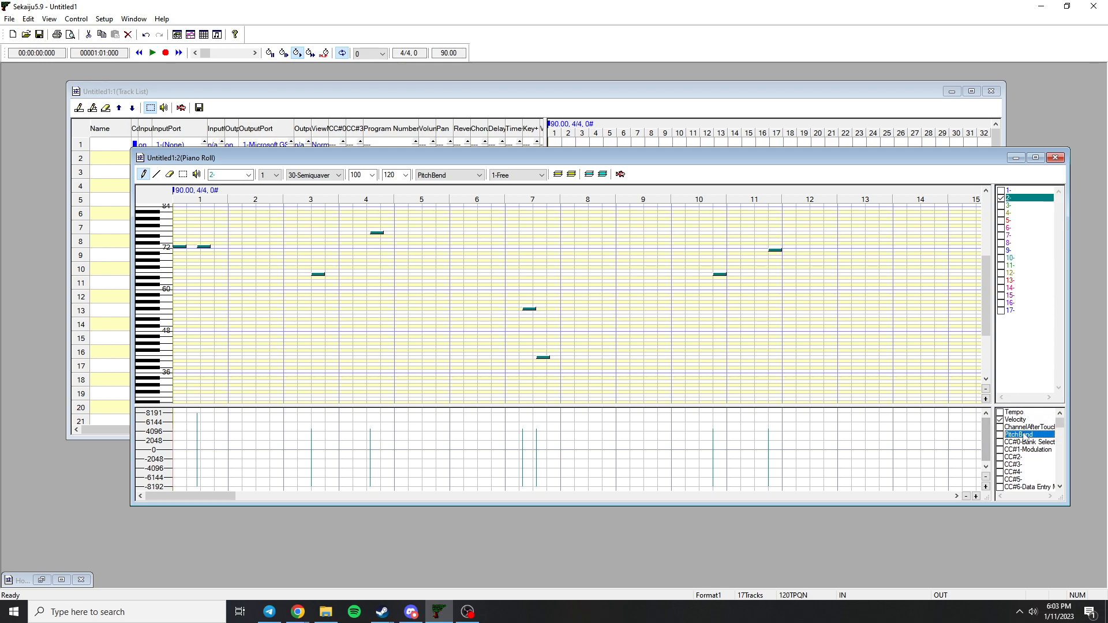
pyautogui.scroll(-1, 1018, 439)
pyautogui.scroll(-1, 1018, 440)
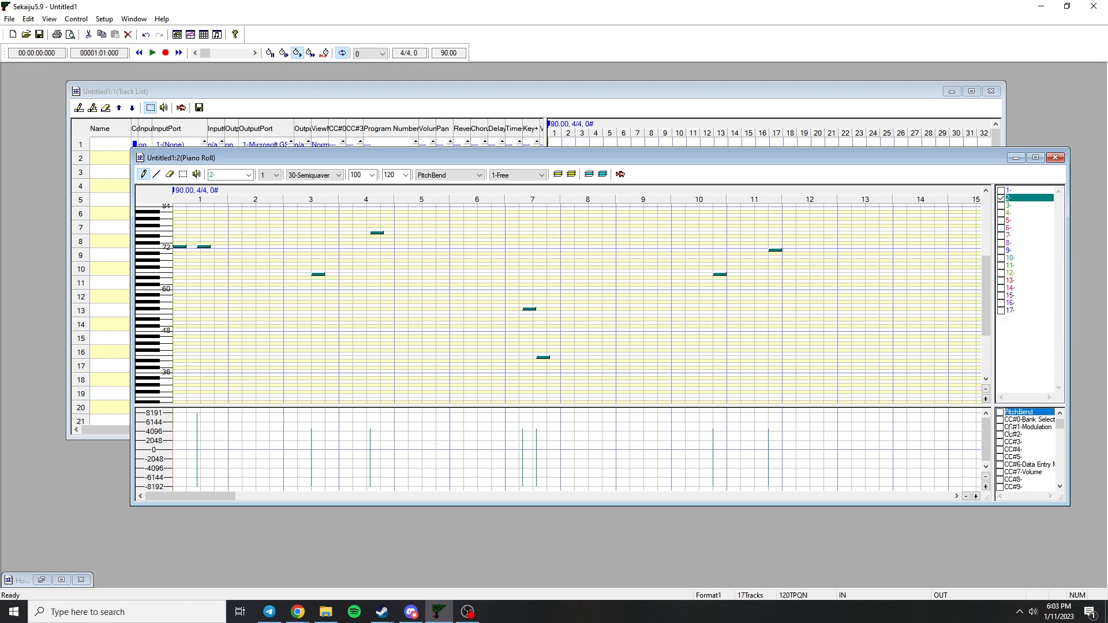
pyautogui.scroll(-1, 1017, 448)
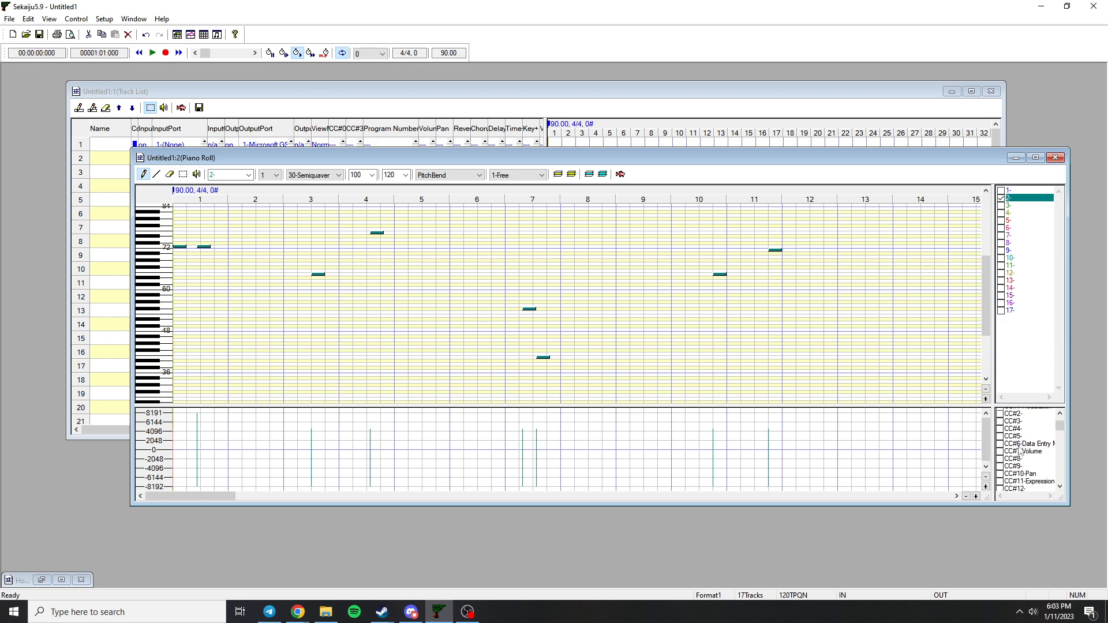
pyautogui.scroll(2, 1007, 456)
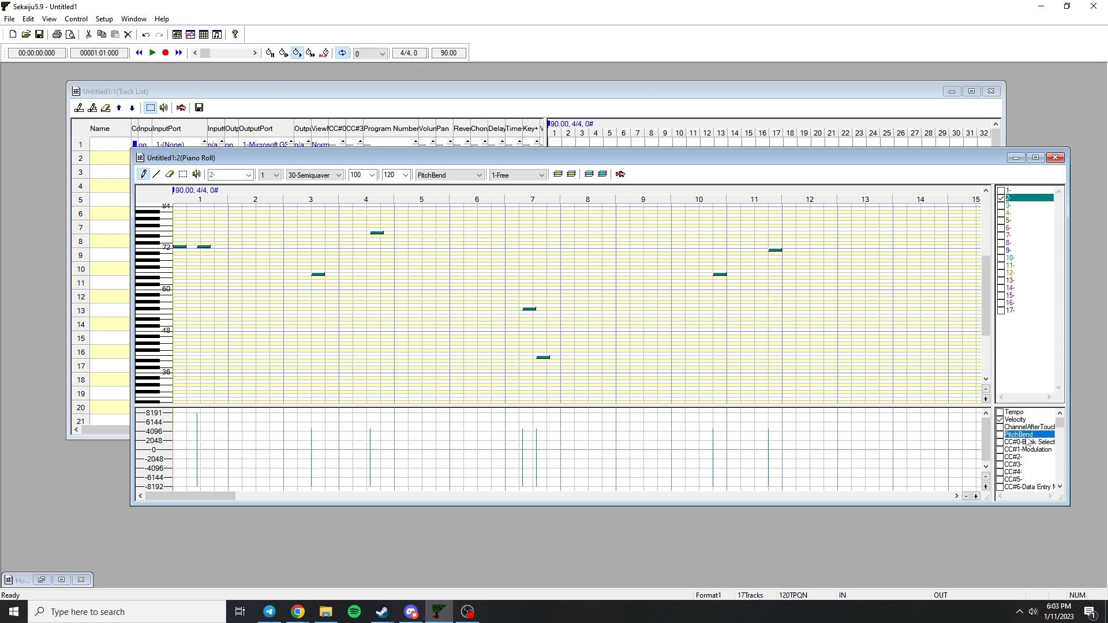
pyautogui.scroll(-3, 1009, 430)
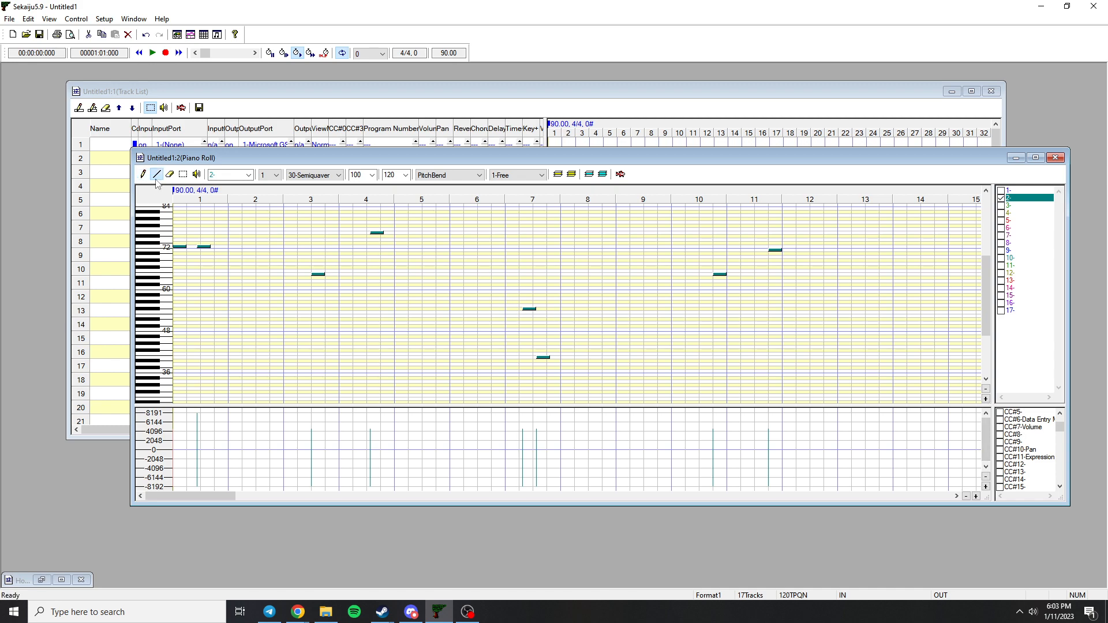
# - Draw eight more notes of varied pitch with the Pen tool in measures 1 to 4 of track 2
pyautogui.moveTo(216, 159); pyautogui.dragTo(181, 163)
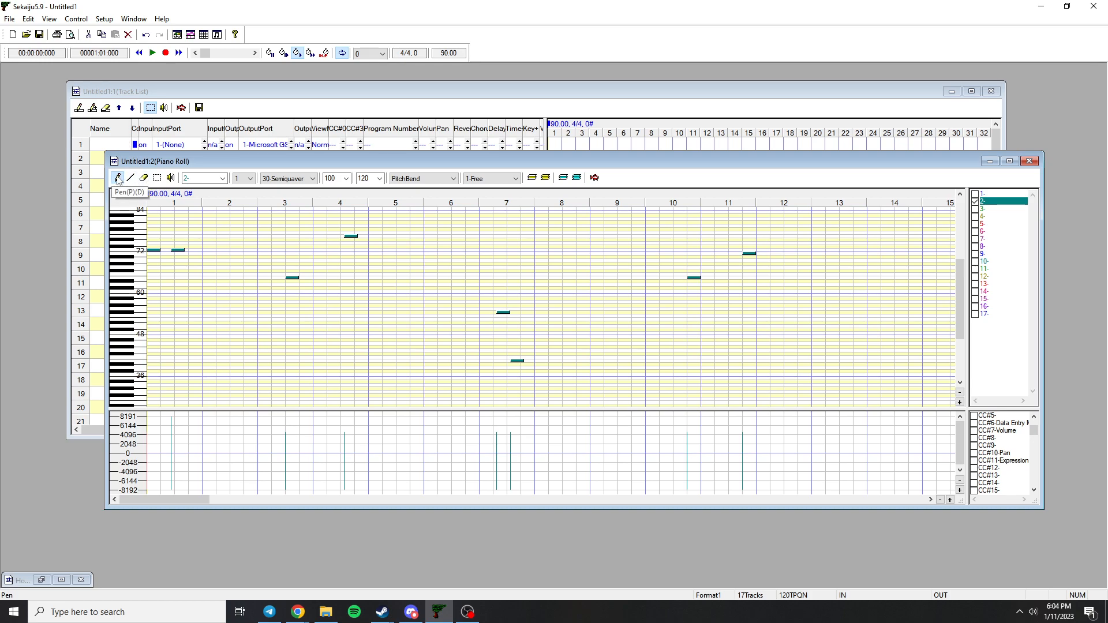
pyautogui.click(164, 260)
pyautogui.click(190, 236)
pyautogui.click(201, 257)
pyautogui.click(237, 233)
pyautogui.click(248, 270)
pyautogui.click(268, 246)
pyautogui.click(321, 267)
pyautogui.click(307, 236)
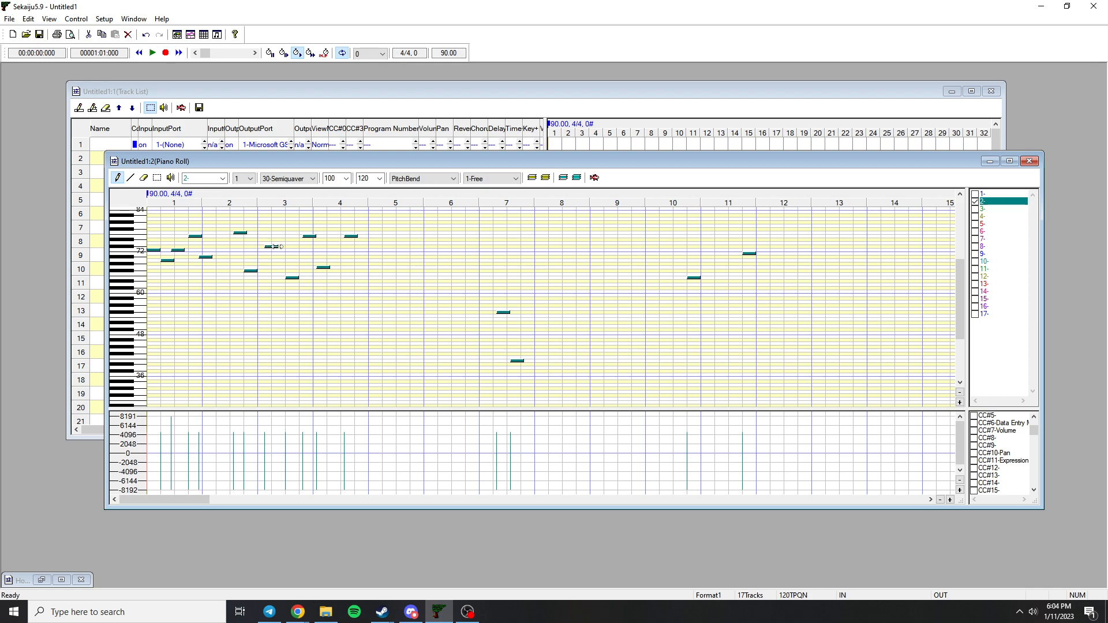
# - Stretch the measure 3 note just above key 72 to 360 ticks, and shorten it to 180 ticks
pyautogui.moveTo(282, 247); pyautogui.dragTo(305, 247)
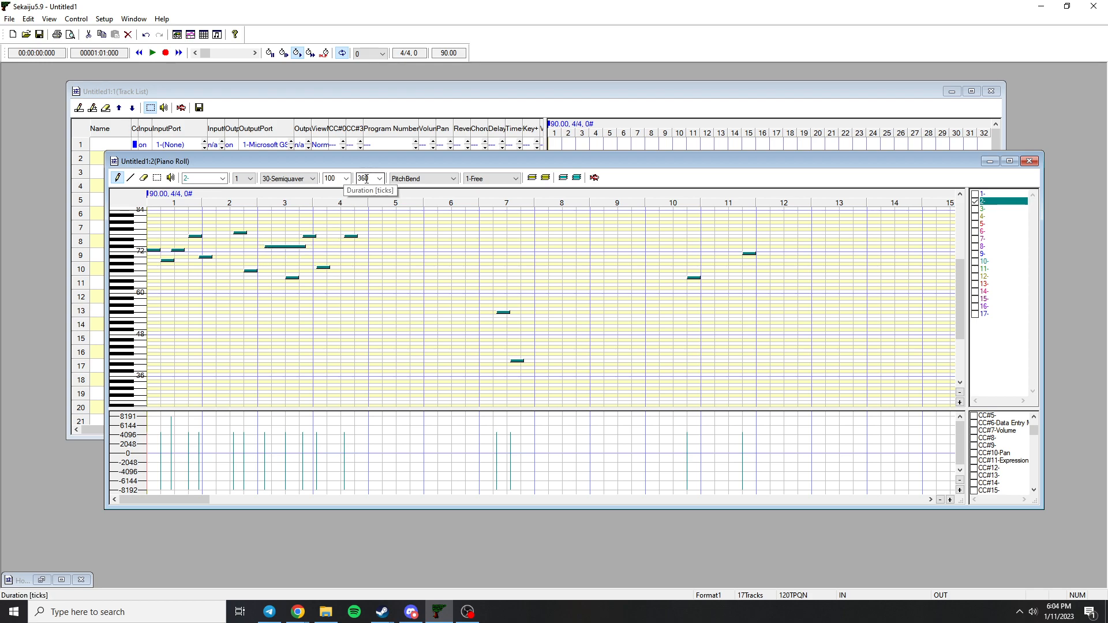
pyautogui.moveTo(306, 247); pyautogui.dragTo(282, 245)
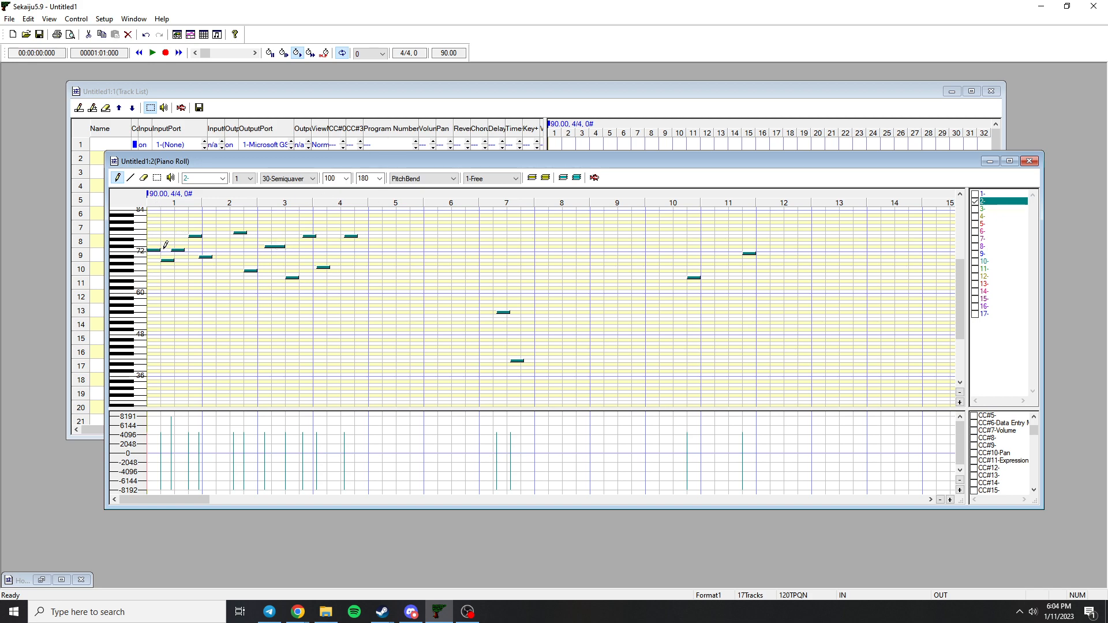
# - Shorten the opening note on key 72 in measure 1, and stretch it back to 120 ticks
pyautogui.moveTo(161, 250); pyautogui.dragTo(154, 254)
pyautogui.moveTo(153, 255)
pyautogui.mouseDown()
pyautogui.moveTo(211, 254)
pyautogui.moveTo(165, 252)
pyautogui.mouseUp()
# - Draw rising and falling runs of notes at varied slopes across measures 1 to 14 with the Line tool
pyautogui.click(131, 179)
pyautogui.moveTo(151, 298)
pyautogui.mouseDown()
pyautogui.moveTo(358, 307)
pyautogui.moveTo(435, 287)
pyautogui.moveTo(528, 287)
pyautogui.mouseUp()
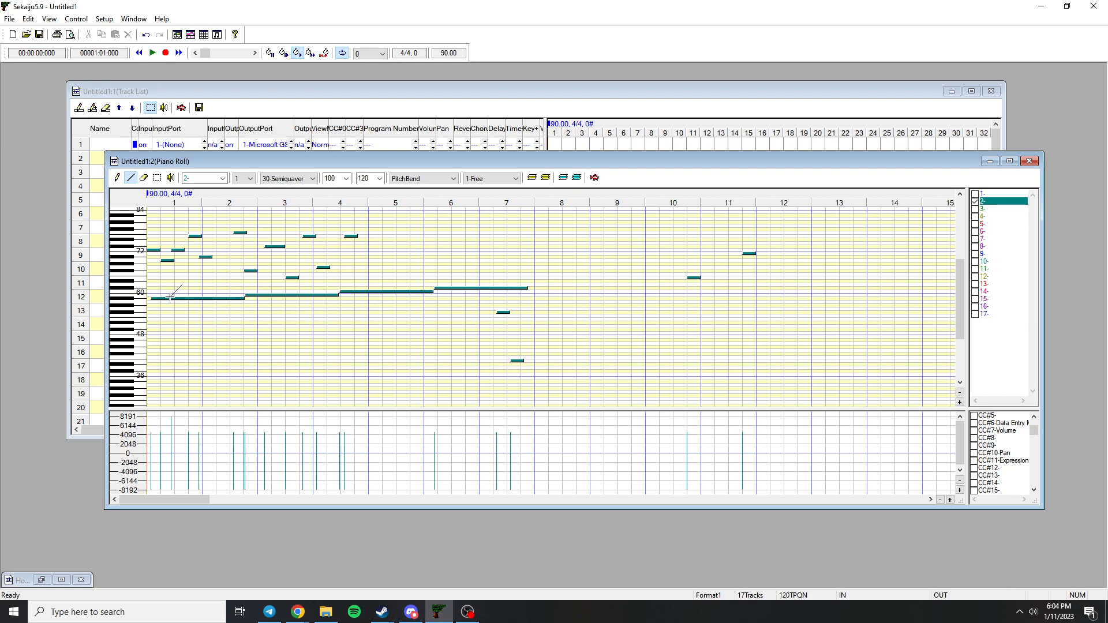
pyautogui.moveTo(213, 366); pyautogui.dragTo(581, 340)
pyautogui.moveTo(404, 264); pyautogui.dragTo(647, 213)
pyautogui.moveTo(195, 375); pyautogui.dragTo(434, 216)
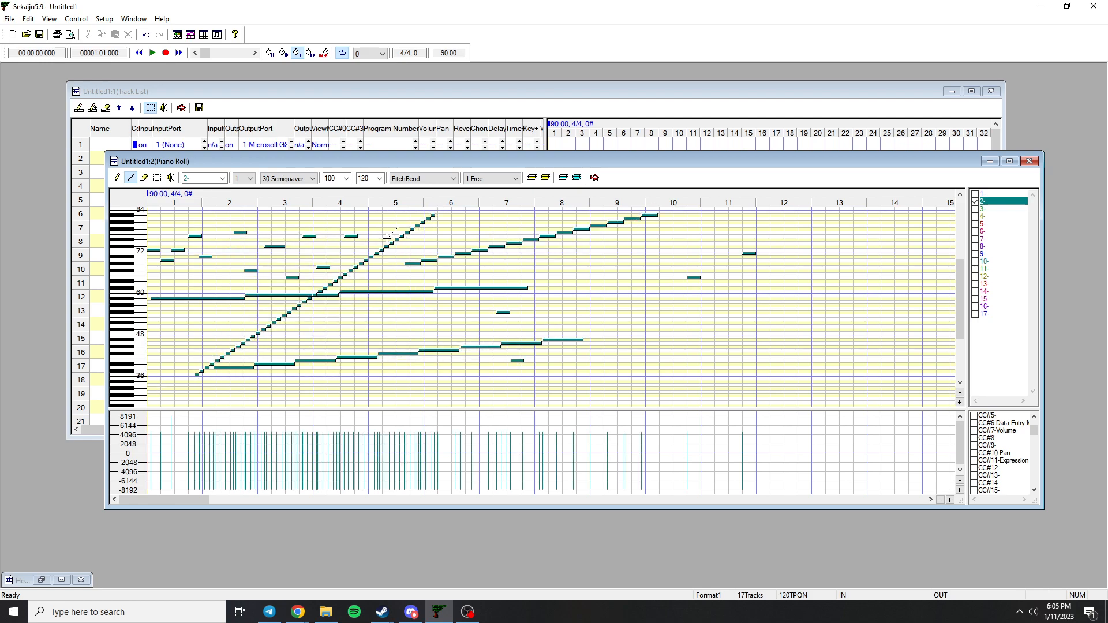
pyautogui.moveTo(621, 274); pyautogui.dragTo(716, 365)
pyautogui.moveTo(744, 366)
pyautogui.mouseDown()
pyautogui.moveTo(789, 324)
pyautogui.moveTo(850, 235)
pyautogui.mouseUp()
pyautogui.moveTo(857, 260); pyautogui.dragTo(903, 376)
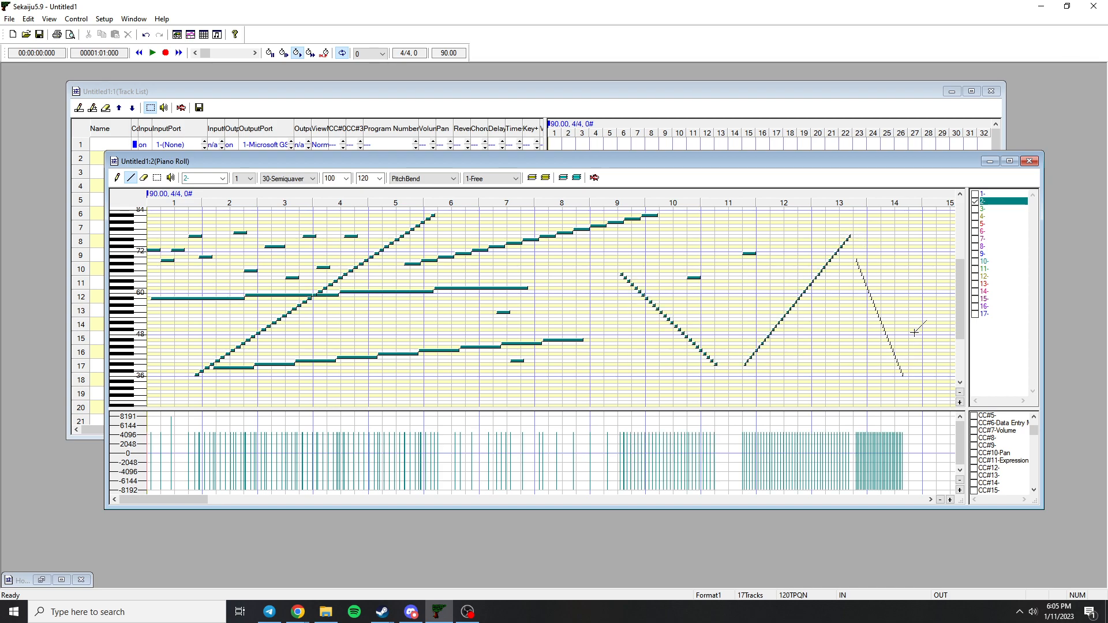
pyautogui.moveTo(915, 333); pyautogui.dragTo(922, 255)
# - Undo all the note runs drawn with the Line tool in track 2
pyautogui.hotkey('ctrl', 'z')
pyautogui.hotkey('ctrl', 'z')
pyautogui.hotkey('ctrl', 'z')
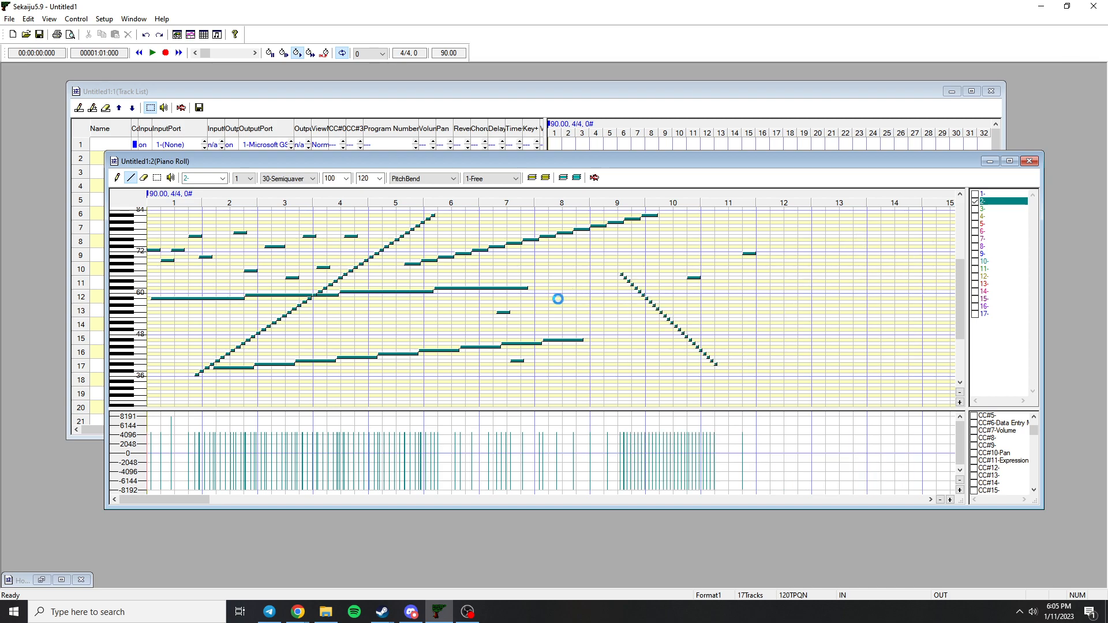
pyautogui.hotkey('ctrl', 'z')
pyautogui.hotkey('ctrl', 'z')
pyautogui.hotkey('ctrl', 'z')
pyautogui.hotkey('ctrl', 'z')
pyautogui.hotkey('ctrl', 'z')
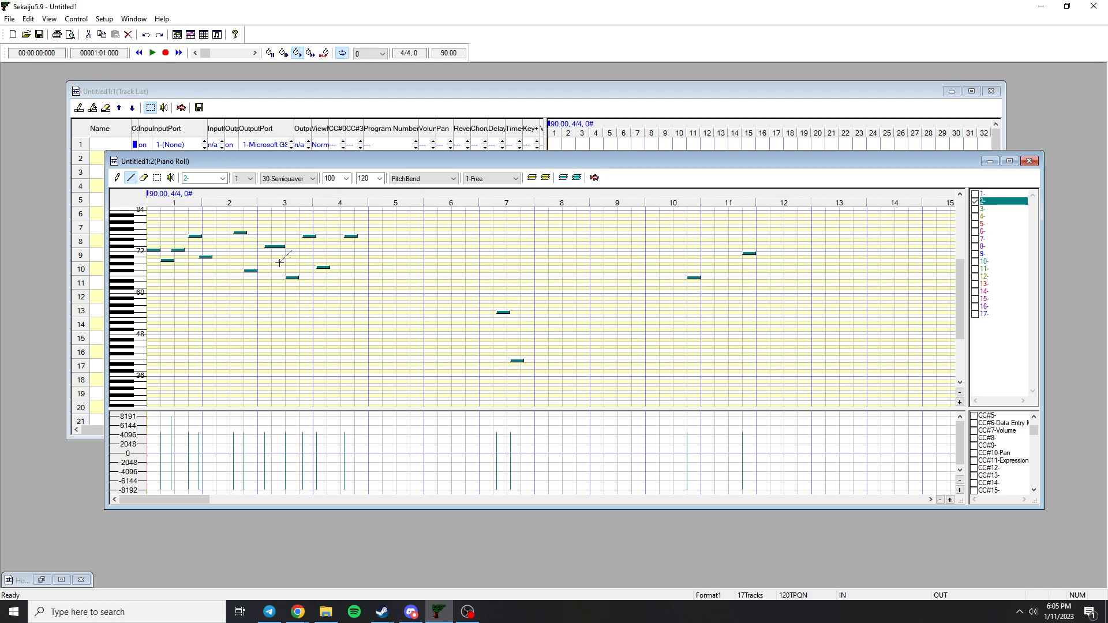
# - Make CC#10-Pan the active controller for the lower graph
pyautogui.scroll(3, 999, 450)
pyautogui.click(987, 438)
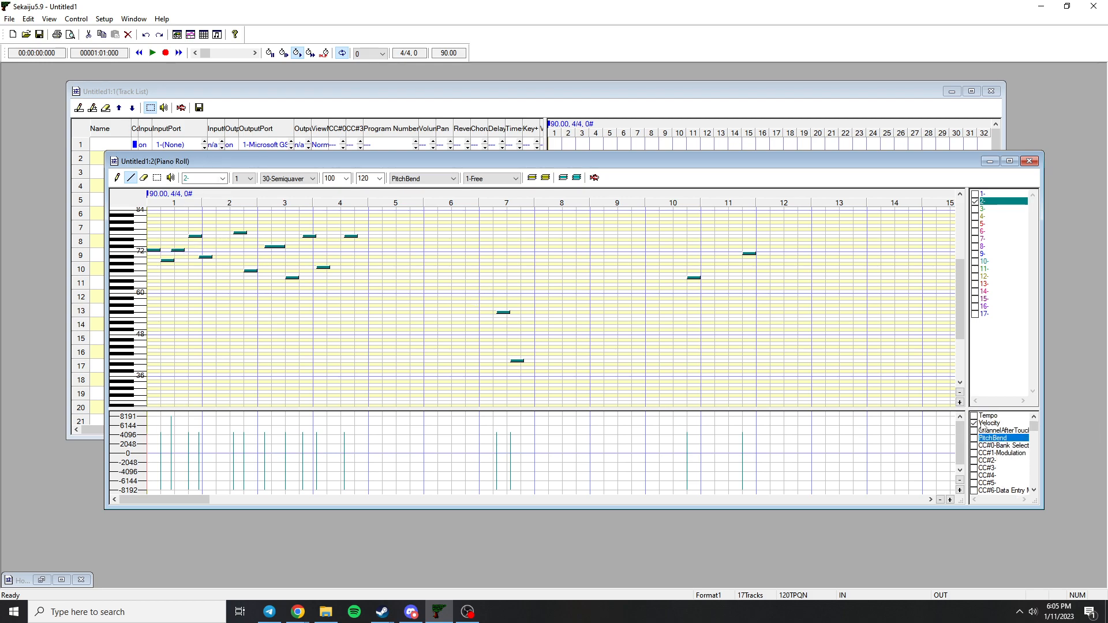
pyautogui.scroll(-2, 975, 435)
pyautogui.scroll(-1, 973, 434)
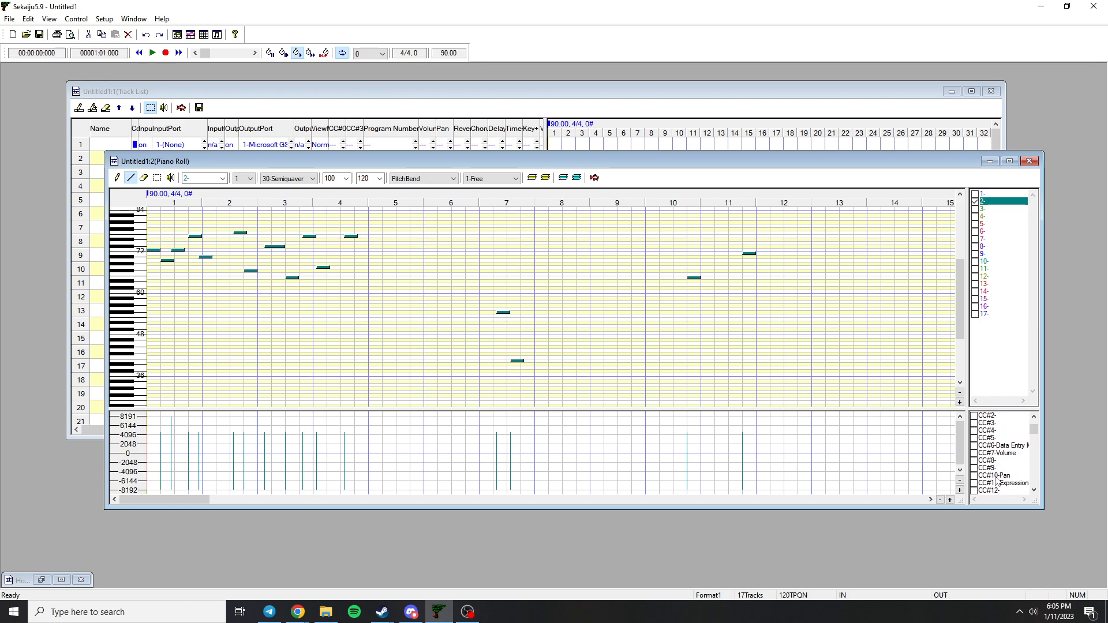
pyautogui.click(974, 476)
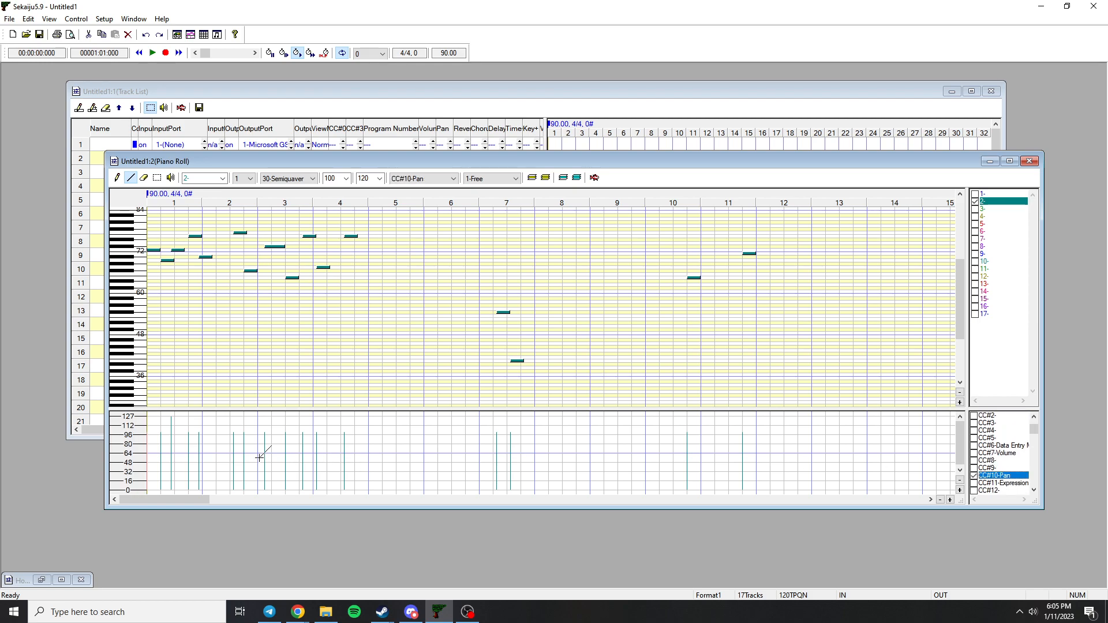
# - Draw a Pan ramp rising into measure 3 and another falling into measure 7, and undo both
pyautogui.moveTo(149, 488); pyautogui.dragTo(283, 418)
pyautogui.moveTo(286, 417); pyautogui.dragTo(509, 479)
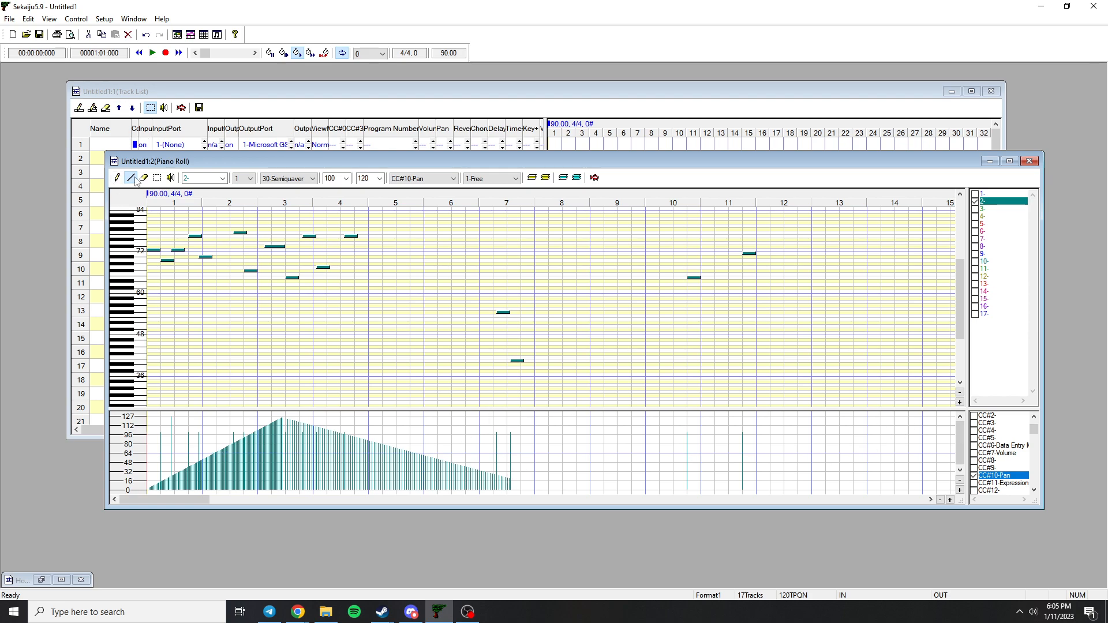
pyautogui.hotkey('ctrl', 'z')
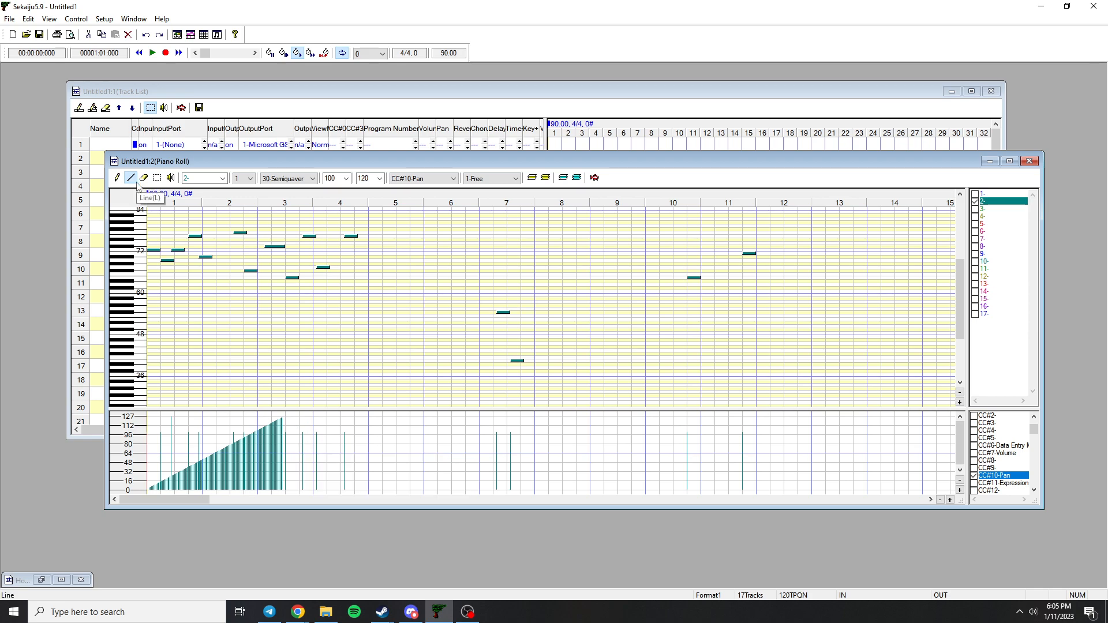
pyautogui.hotkey('ctrl', 'z')
# - Erase the four notes in measures 2 and 3 with the Eraser tool
pyautogui.click(144, 178)
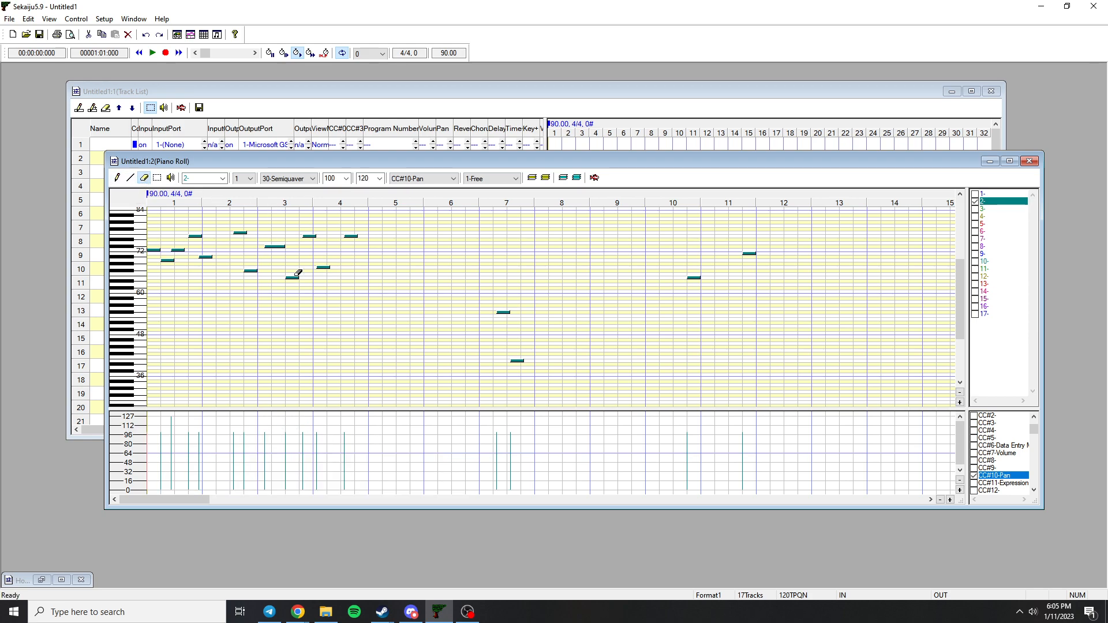
pyautogui.click(275, 246)
pyautogui.click(292, 277)
pyautogui.click(250, 271)
pyautogui.click(240, 233)
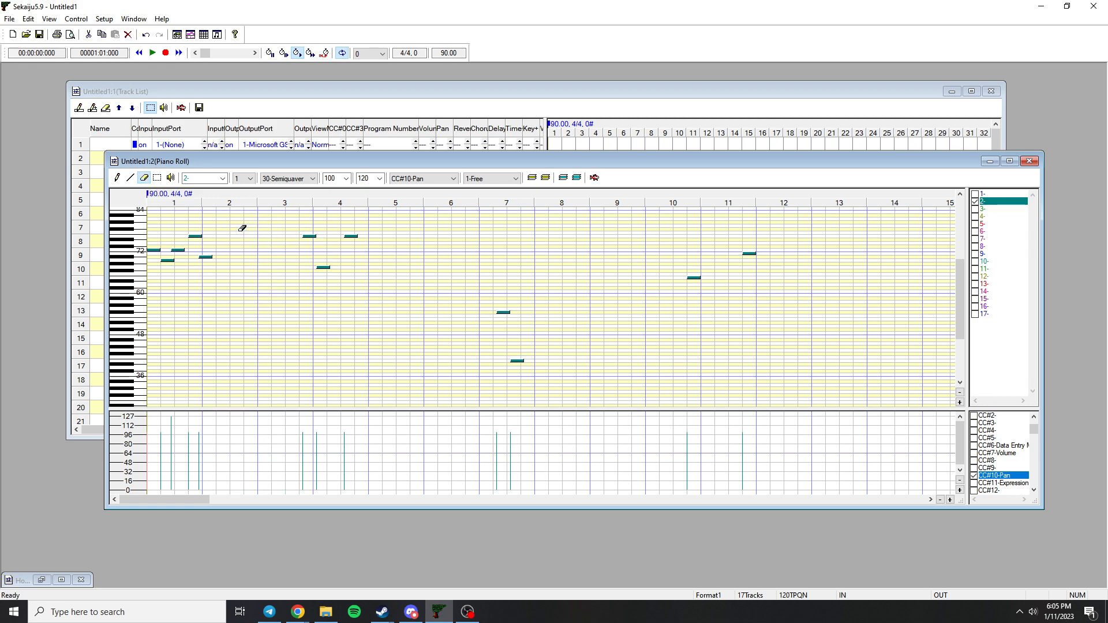
# - Box-select the five opening notes around measure 1, try erasing with the Eraser tool, and undo the erasure
pyautogui.click(157, 180)
pyautogui.moveTo(230, 215); pyautogui.dragTo(137, 298)
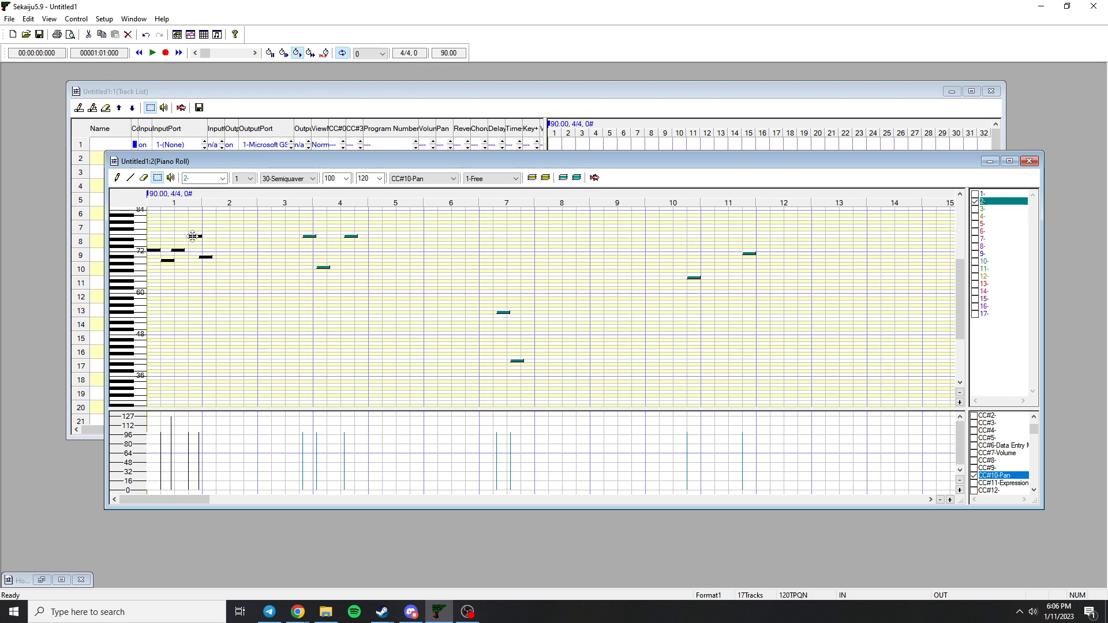
pyautogui.click(143, 178)
pyautogui.click(195, 236)
pyautogui.hotkey('ctrl', 'z')
# - Delete the selected opening notes and undo the deletion, and shift them along the timeline and back
pyautogui.click(157, 178)
pyautogui.press('Delete')
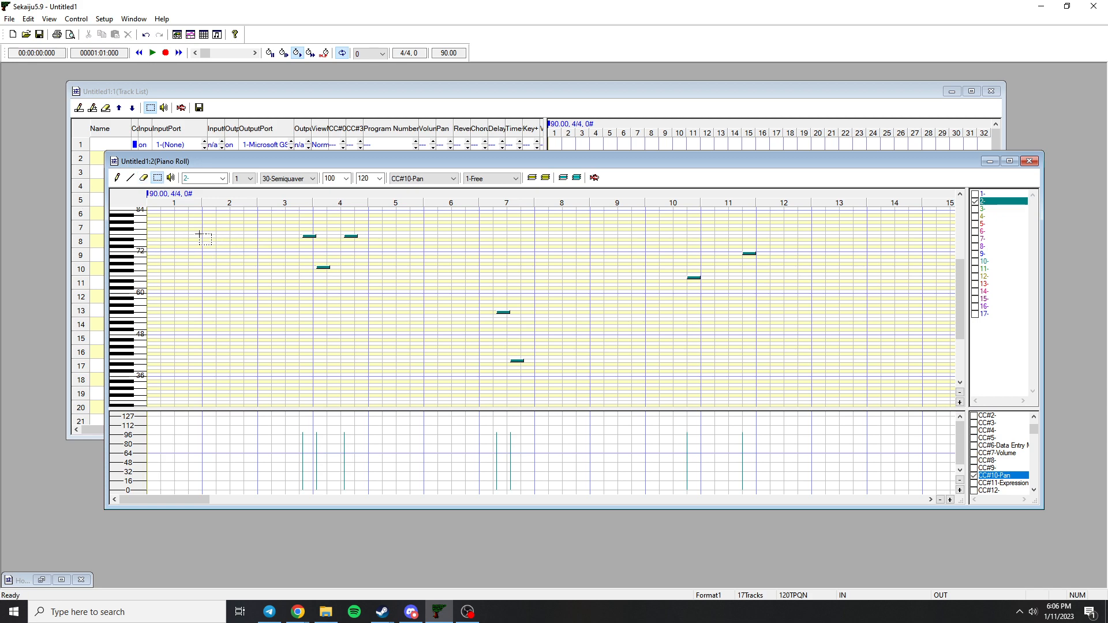
pyautogui.hotkey('ctrl', 'z')
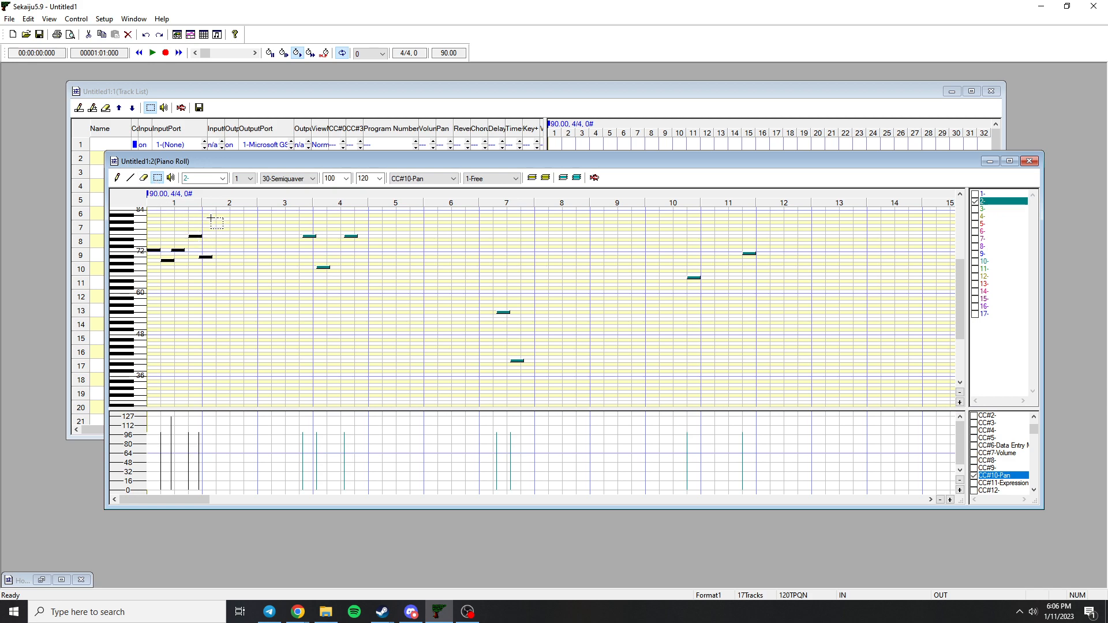
pyautogui.moveTo(196, 236)
pyautogui.mouseDown()
pyautogui.moveTo(179, 242)
pyautogui.moveTo(201, 268)
pyautogui.moveTo(230, 223)
pyautogui.moveTo(195, 247)
pyautogui.moveTo(215, 218)
pyautogui.moveTo(208, 237)
pyautogui.mouseUp()
pyautogui.moveTo(203, 236)
pyautogui.mouseDown()
pyautogui.moveTo(267, 235)
pyautogui.moveTo(184, 234)
pyautogui.moveTo(199, 233)
pyautogui.mouseUp()
# - Audition the notes at several points between measures 1 and 2 with the Speaker tool, and return to the Select tool
pyautogui.click(171, 180)
pyautogui.click(174, 252)
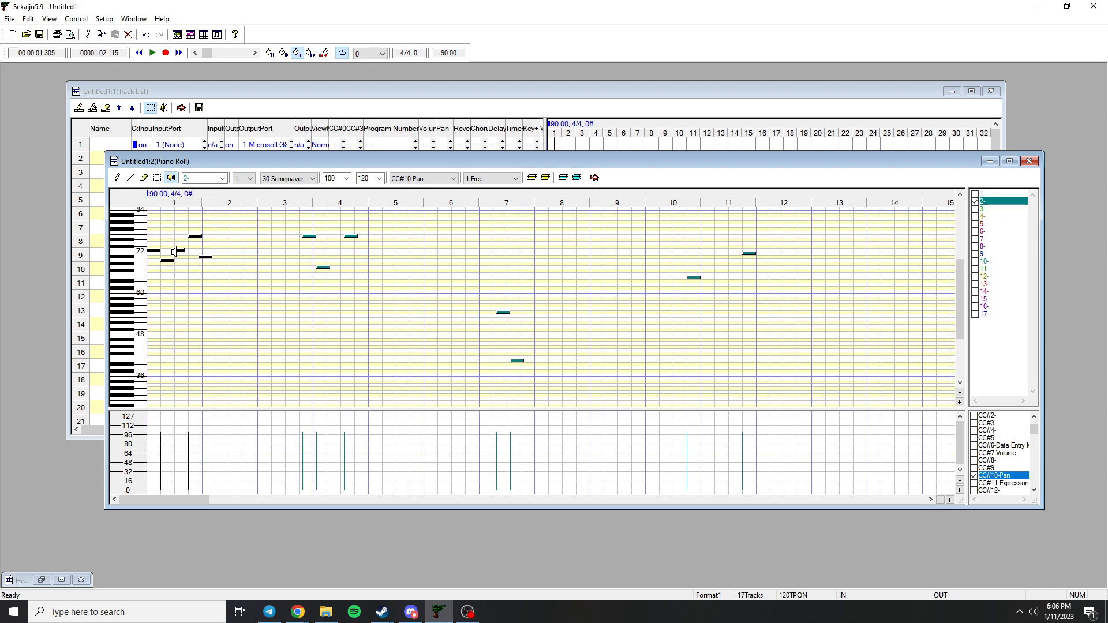
pyautogui.click(194, 239)
pyautogui.click(199, 262)
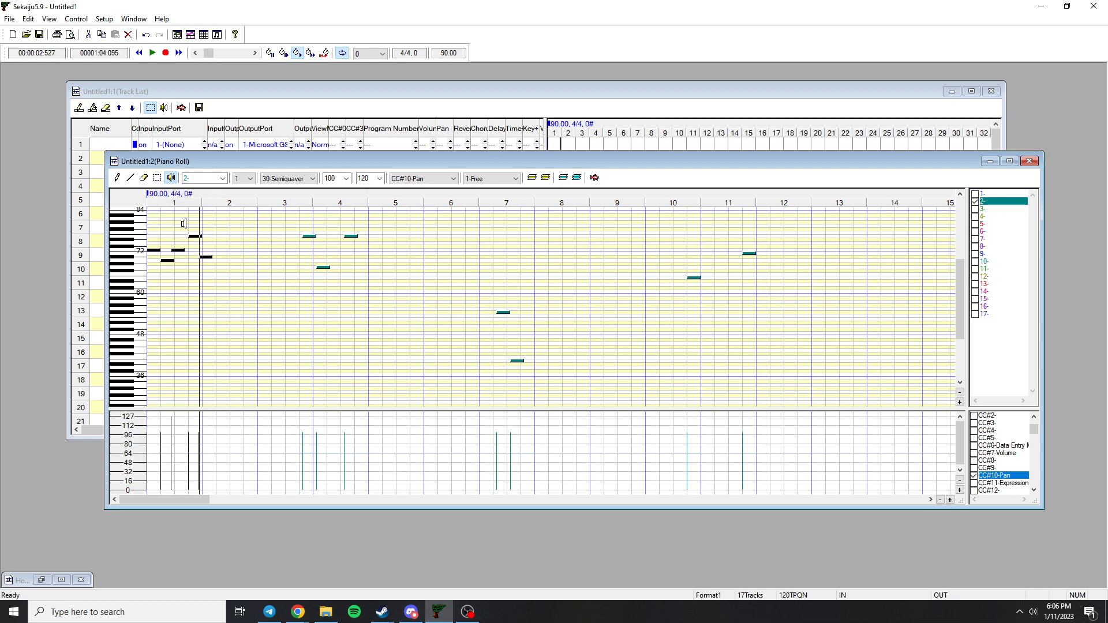
pyautogui.click(157, 178)
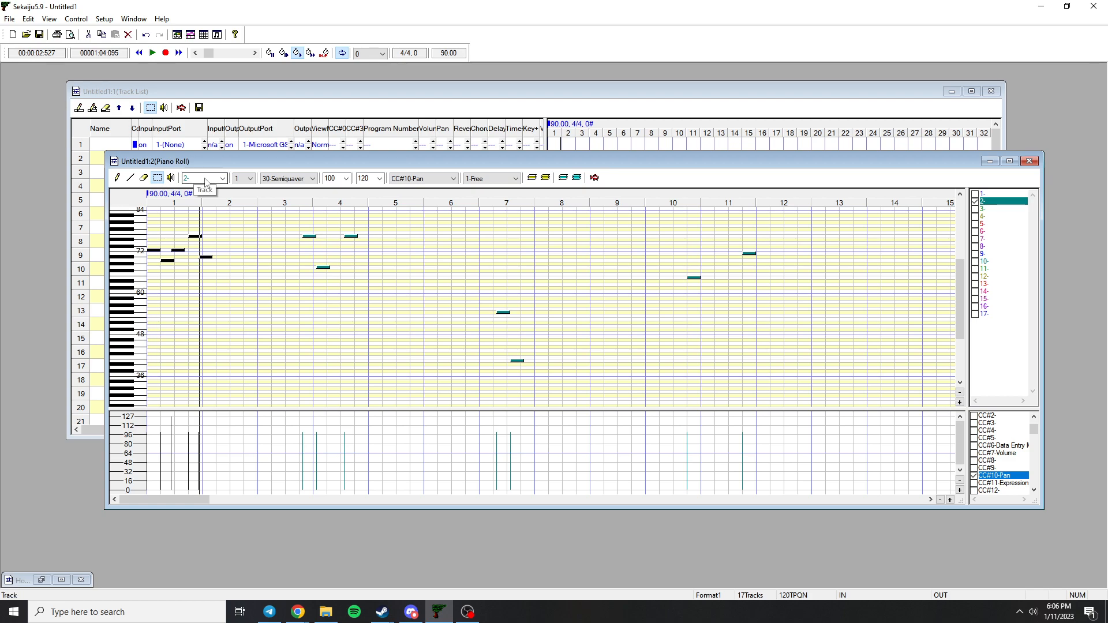
# - Draw a note on E4 in measure 2 with the Pen tool and shorten it to 60 ticks
pyautogui.moveTo(277, 162); pyautogui.dragTo(268, 127)
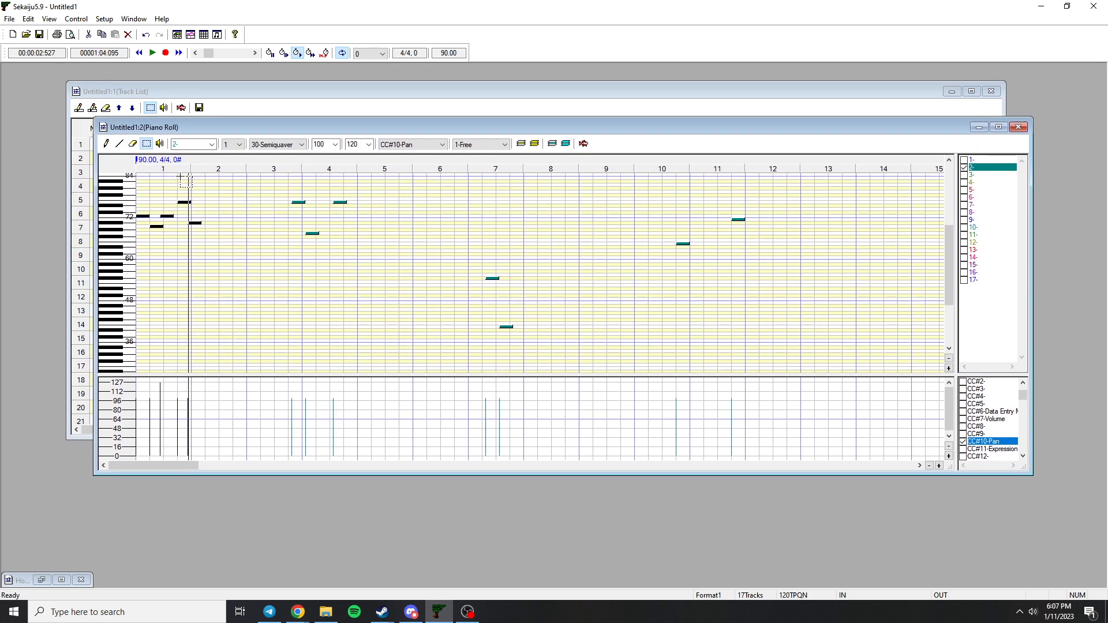
pyautogui.click(106, 145)
pyautogui.click(211, 202)
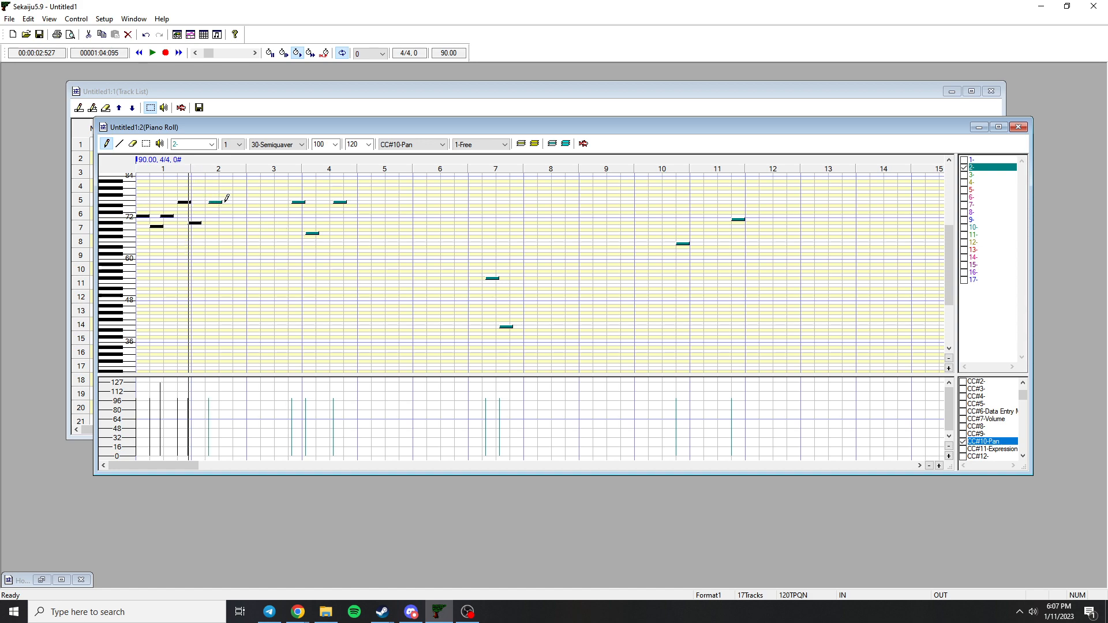
pyautogui.moveTo(223, 201); pyautogui.dragTo(218, 201)
# - Zoom the piano roll vertically until every key shows its note name, and horizontally to spread out measures 1 to 4
pyautogui.click(948, 368)
pyautogui.click(948, 369)
pyautogui.click(948, 368)
pyautogui.click(948, 368)
pyautogui.click(948, 368)
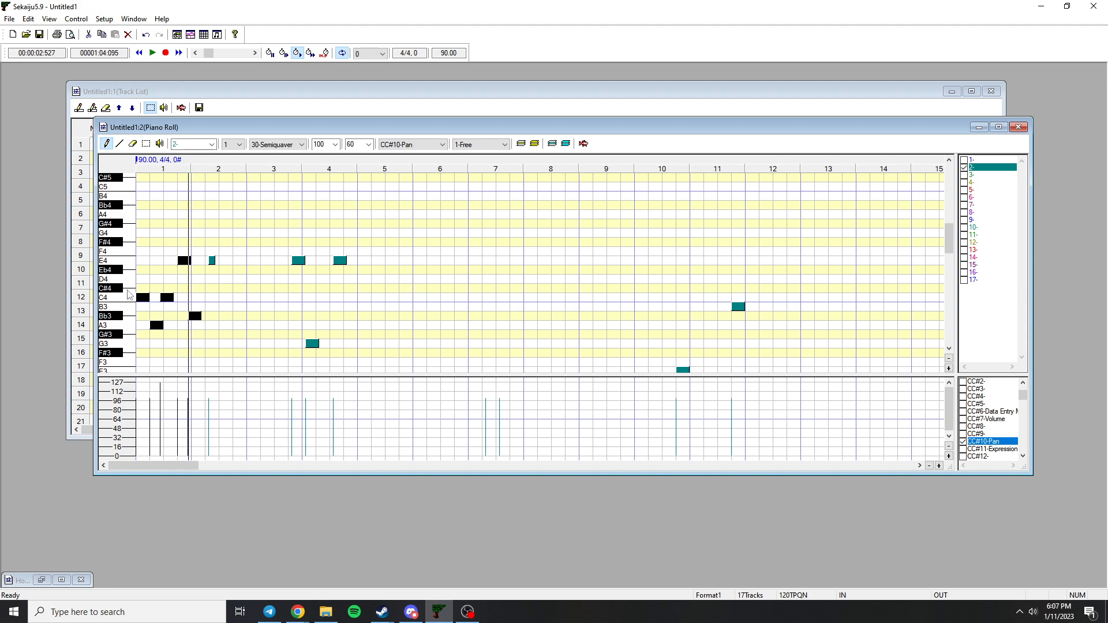
pyautogui.scroll(-1, 115, 234)
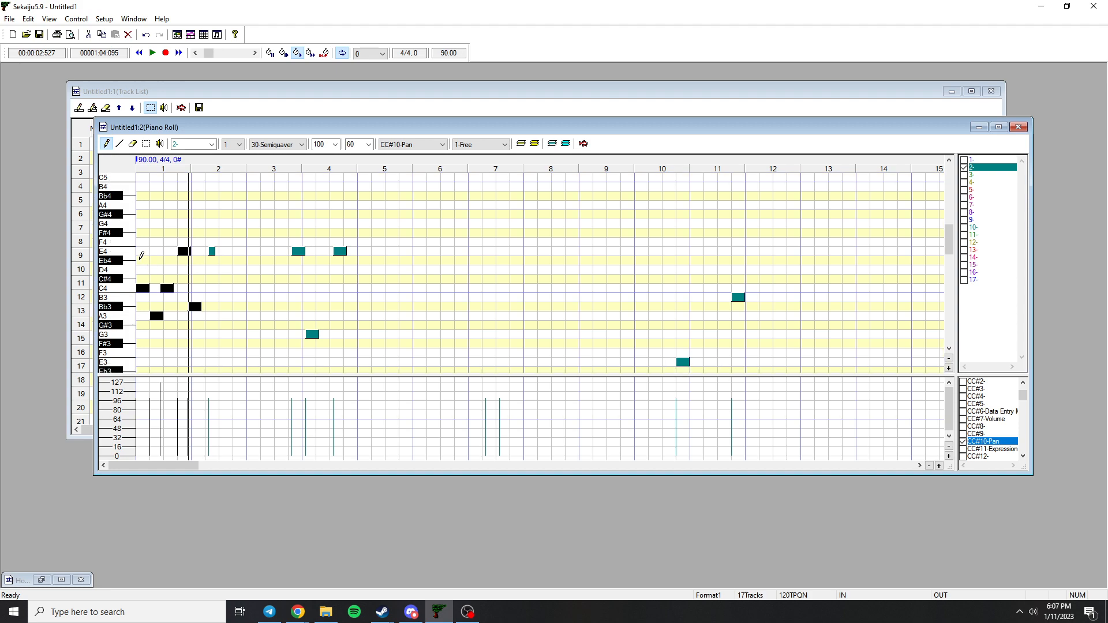
pyautogui.scroll(-1, 130, 265)
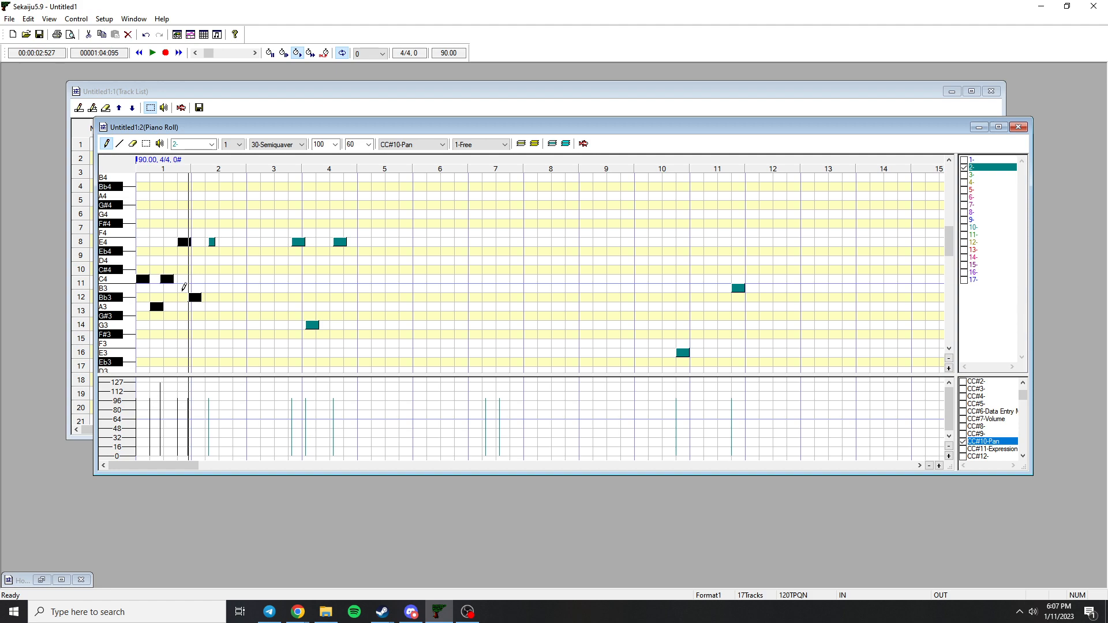
pyautogui.click(939, 468)
pyautogui.click(939, 467)
pyautogui.click(939, 467)
pyautogui.click(939, 467)
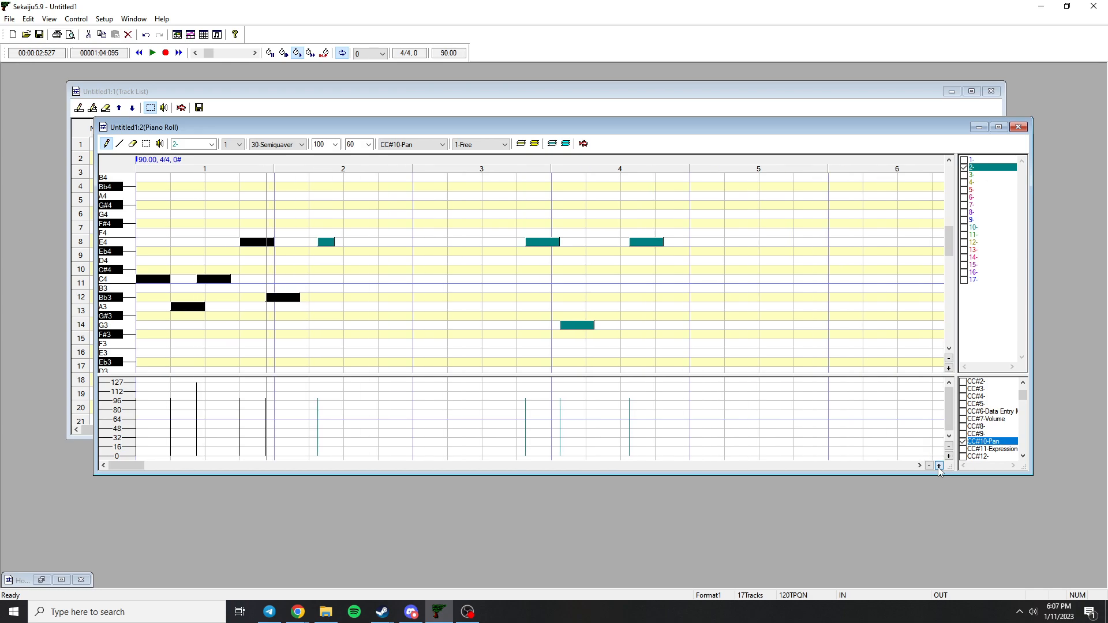
pyautogui.click(939, 466)
pyautogui.click(939, 466)
# - Draw a 90-tick note on G#3 in measure 2, and set the snap to 15-Demisemiquaver
pyautogui.moveTo(435, 316)
pyautogui.mouseDown()
pyautogui.moveTo(425, 315)
pyautogui.moveTo(494, 317)
pyautogui.moveTo(412, 318)
pyautogui.moveTo(442, 319)
pyautogui.mouseUp()
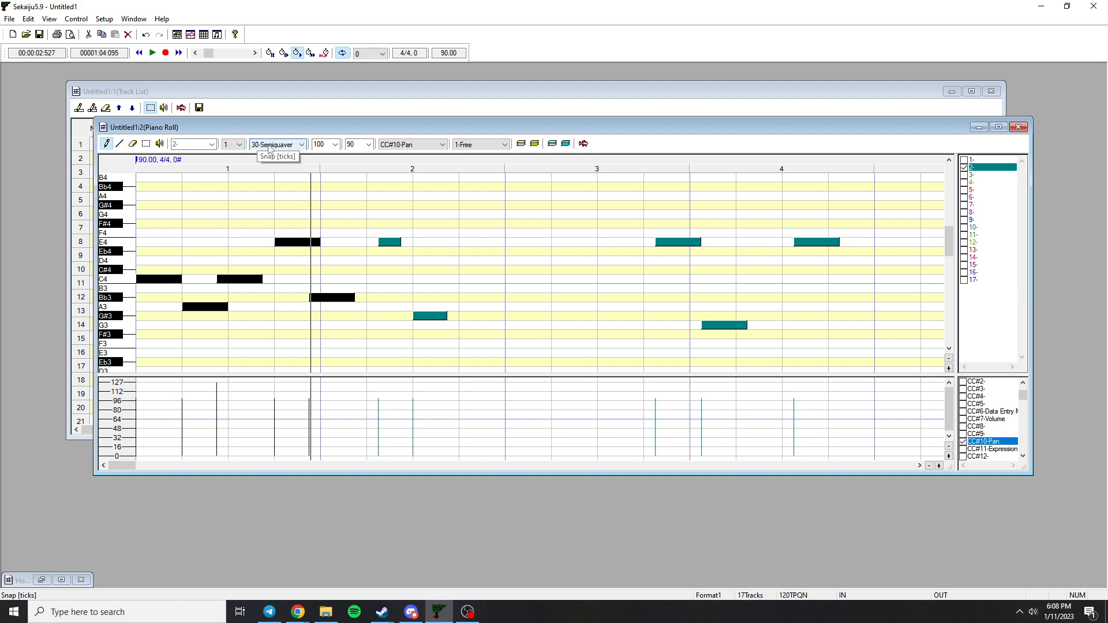
pyautogui.click(299, 146)
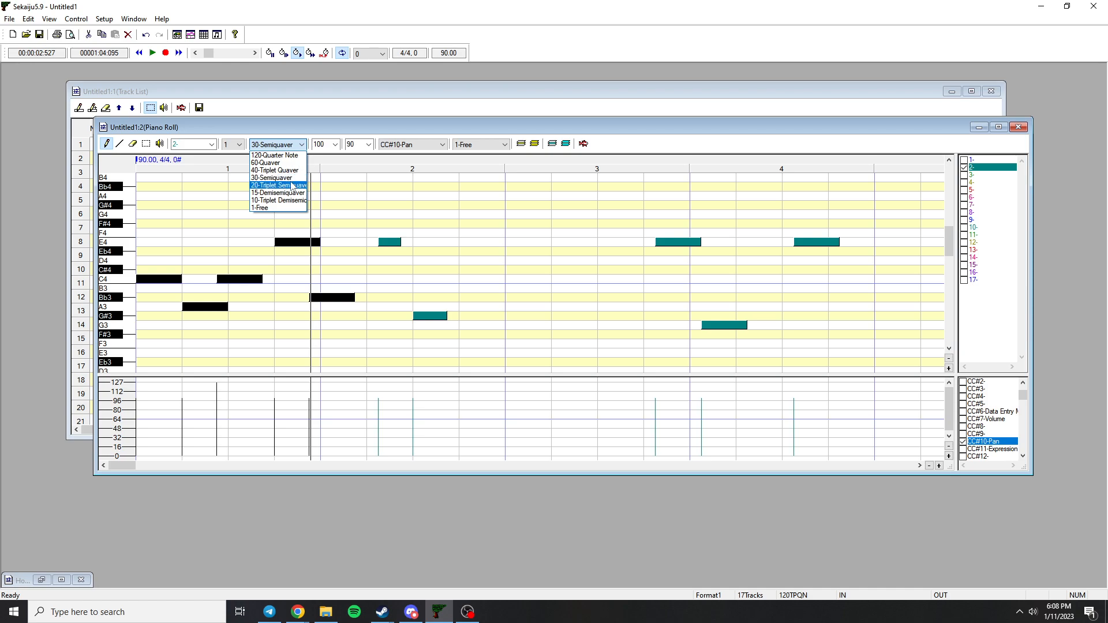
pyautogui.click(273, 195)
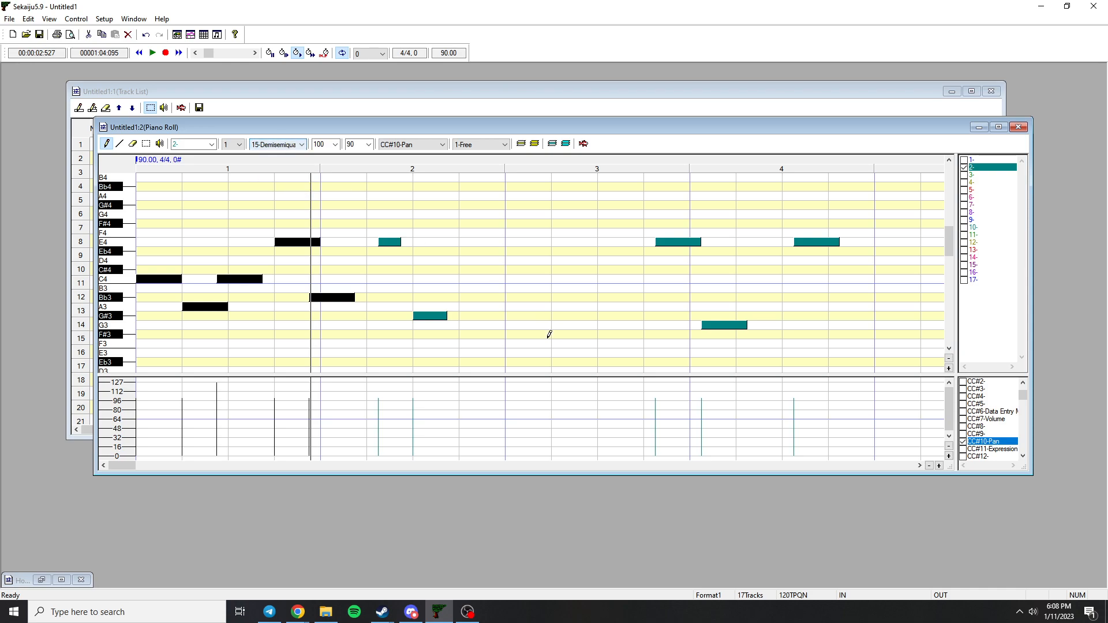
# - Shorten the G#3 note to 15 ticks and continue it with rising 15-tick notes on A3, Bb3, B3 and C4
pyautogui.moveTo(448, 316); pyautogui.dragTo(417, 319)
pyautogui.click(421, 306)
pyautogui.click(427, 297)
pyautogui.click(433, 288)
pyautogui.click(439, 278)
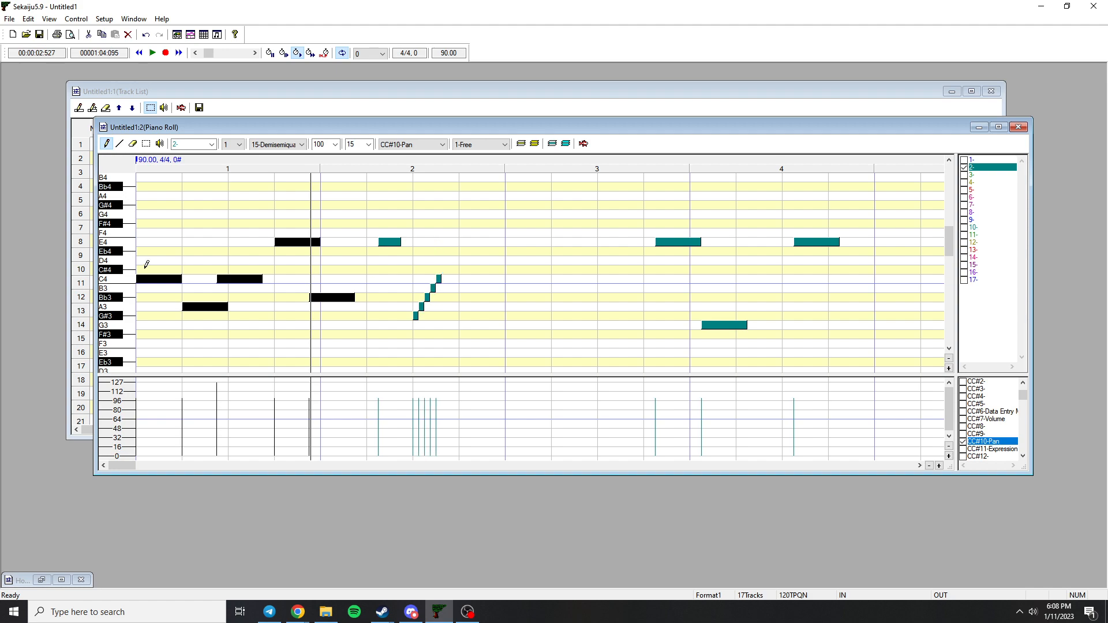
# - Draw six consecutive 120-tick notes on G#4, A4, G#4, Bb4, G#4 and Bb4 from measure 1 into measure 2
pyautogui.click(187, 202)
pyautogui.moveTo(190, 204); pyautogui.dragTo(231, 196)
pyautogui.click(283, 205)
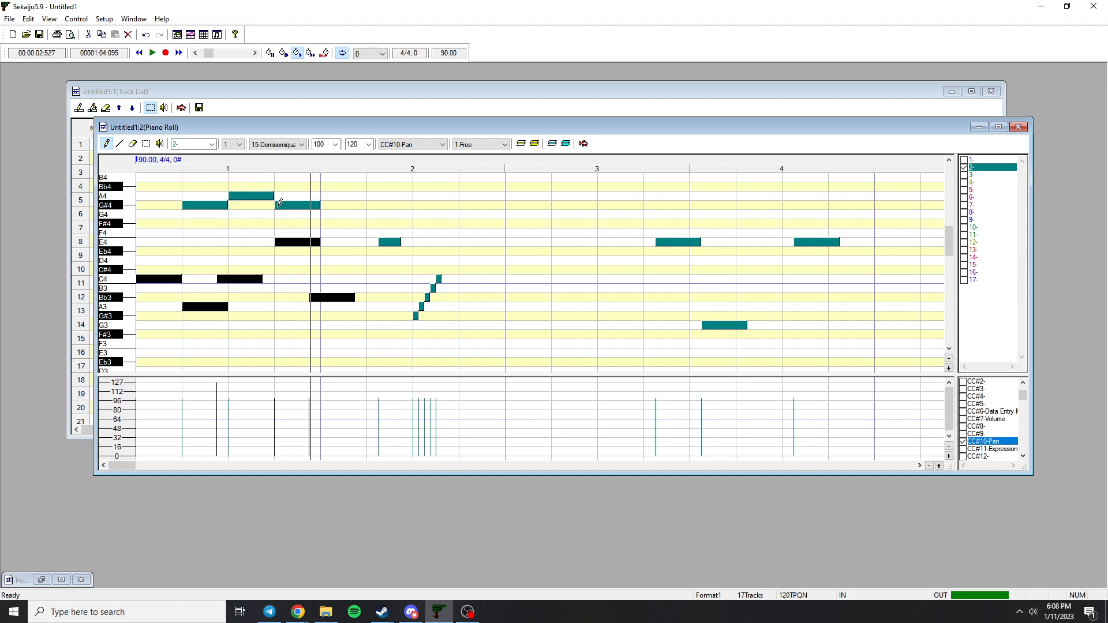
pyautogui.click(324, 186)
pyautogui.click(372, 205)
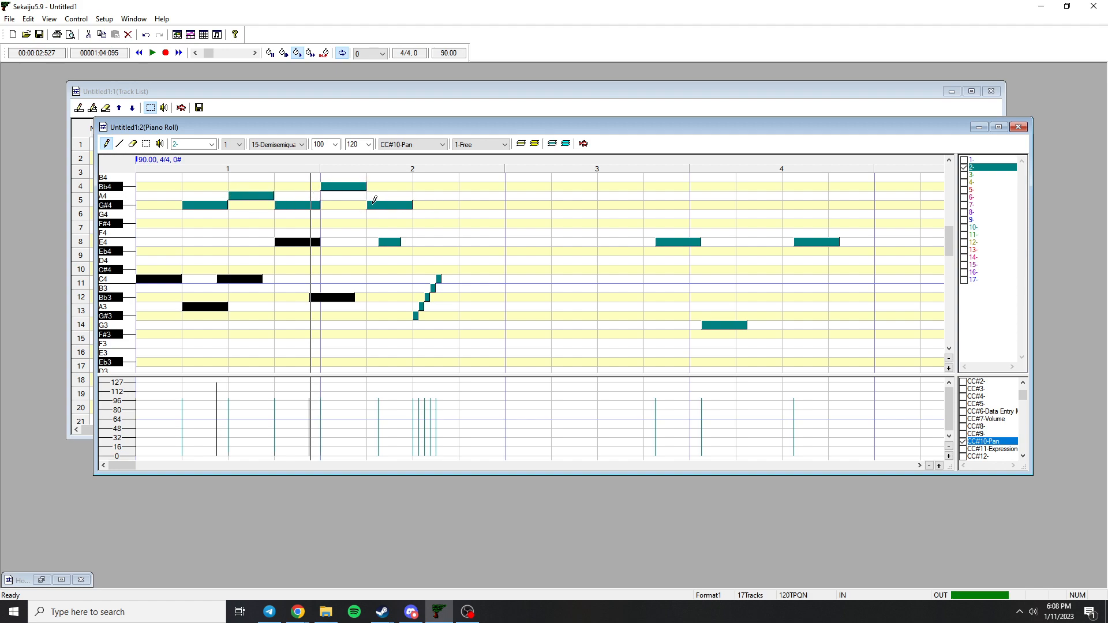
pyautogui.click(420, 185)
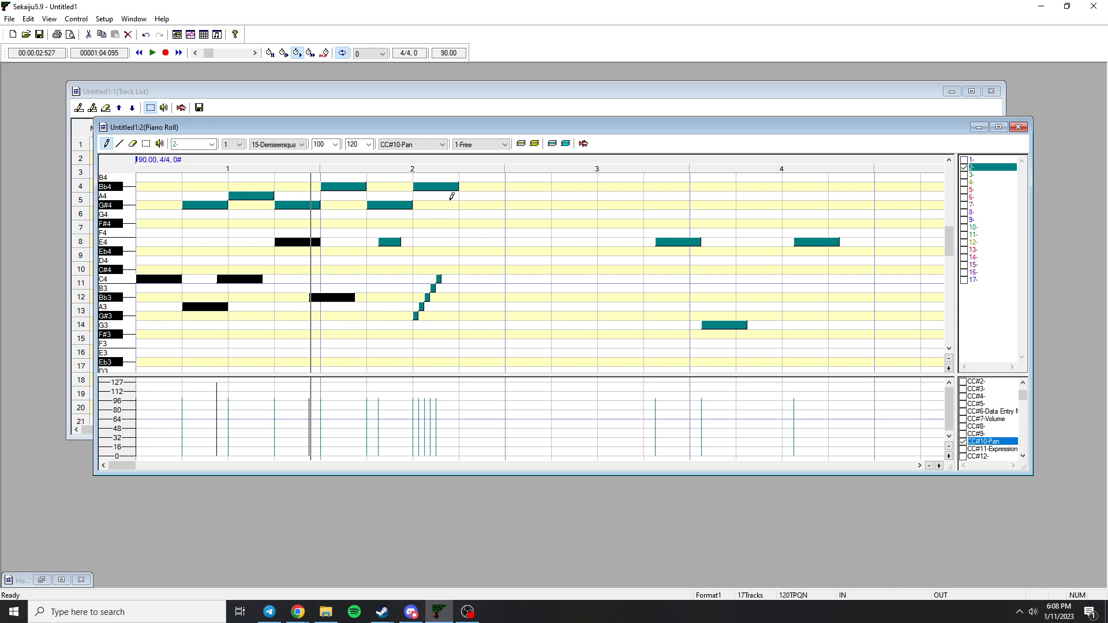
# - Draw 15-tick notes rising through E4, F4, F#4 and G#4 and falling through F#4, Eb4, D4 and C#4 from measure 2 into measure 3
pyautogui.moveTo(475, 241); pyautogui.dragTo(467, 249)
pyautogui.click(467, 232)
pyautogui.click(473, 224)
pyautogui.click(485, 206)
pyautogui.click(496, 223)
pyautogui.click(514, 250)
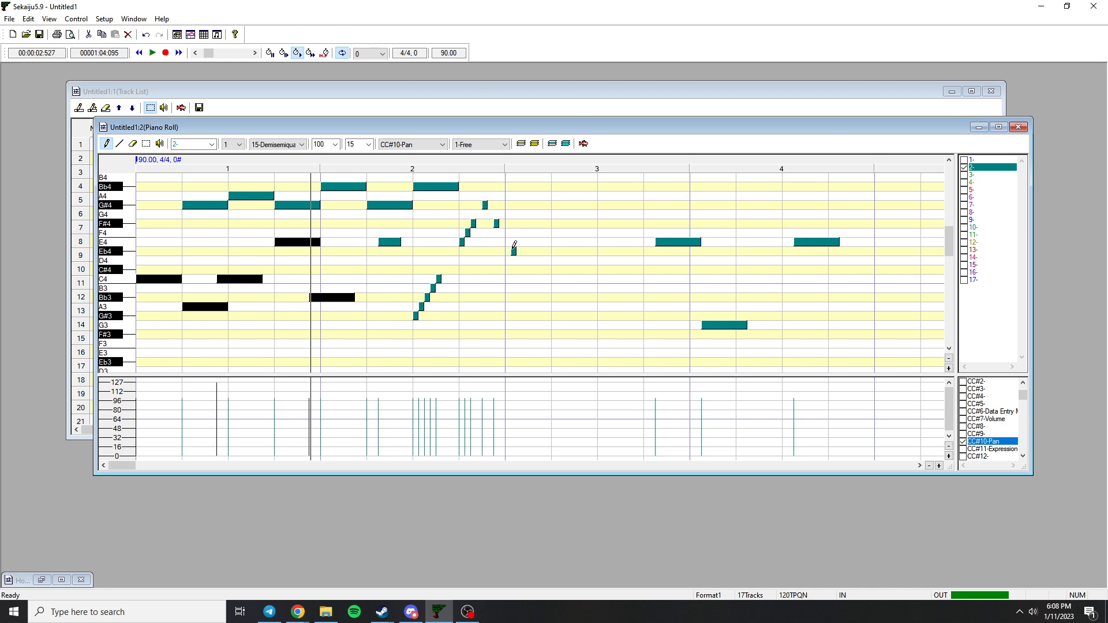
pyautogui.moveTo(514, 249); pyautogui.dragTo(507, 250)
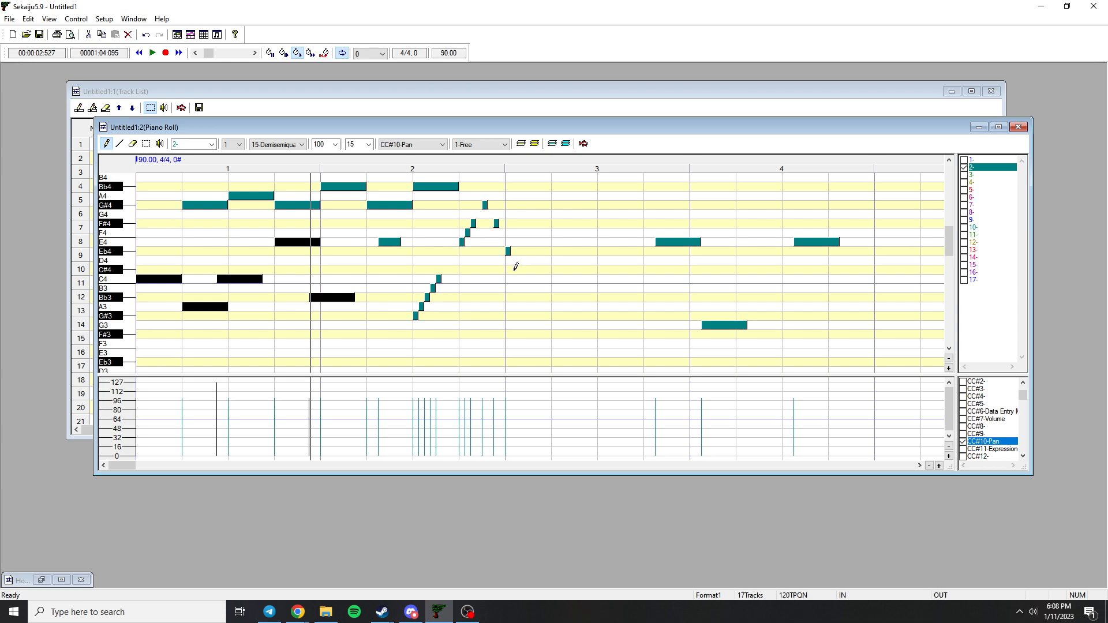
pyautogui.click(514, 261)
pyautogui.click(520, 270)
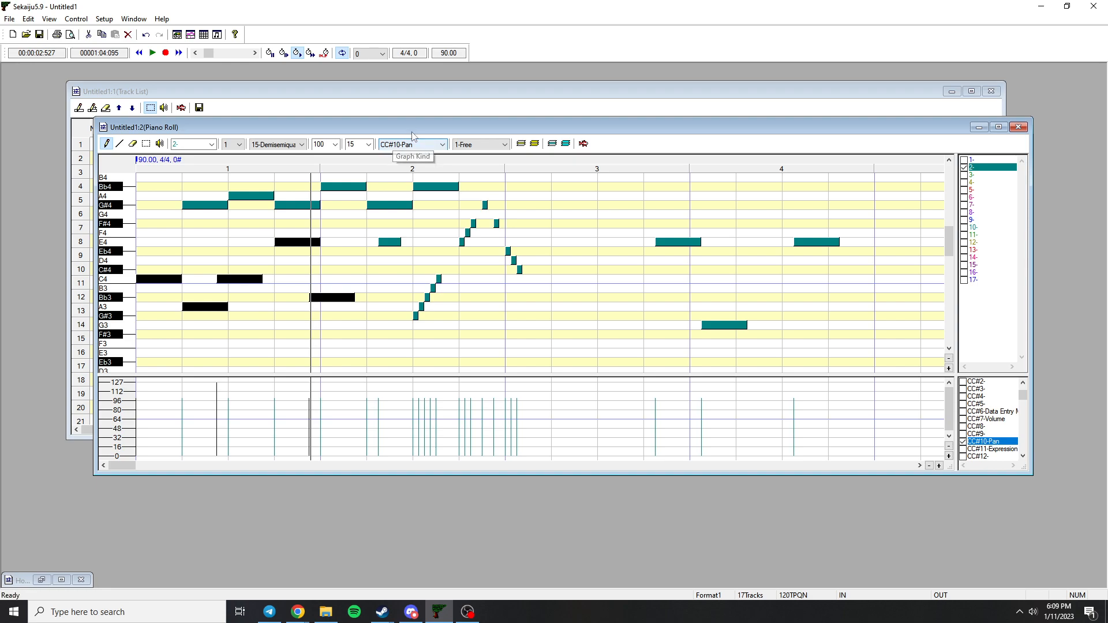
# - Move the piano roll down and bring the track list forward to view track 2's notes there
pyautogui.moveTo(416, 131); pyautogui.dragTo(437, 248)
pyautogui.click(464, 221)
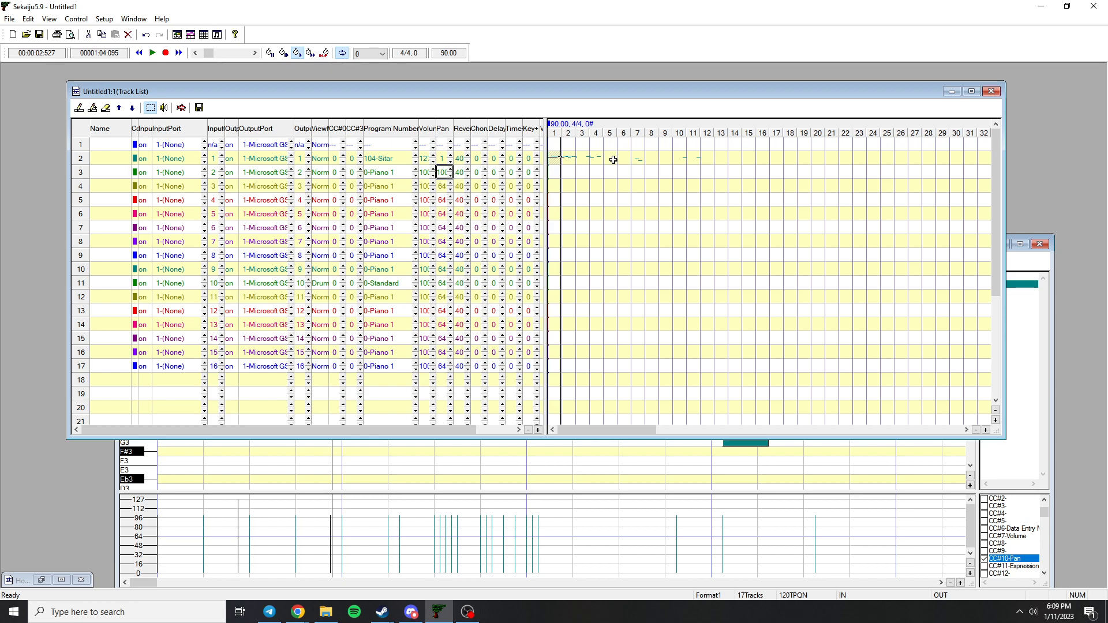
# - Select track 2's notes across measures 1 to 11 in the track list and bring the piano roll forward to view them
pyautogui.moveTo(699, 160); pyautogui.dragTo(624, 163)
pyautogui.moveTo(567, 165); pyautogui.dragTo(681, 145)
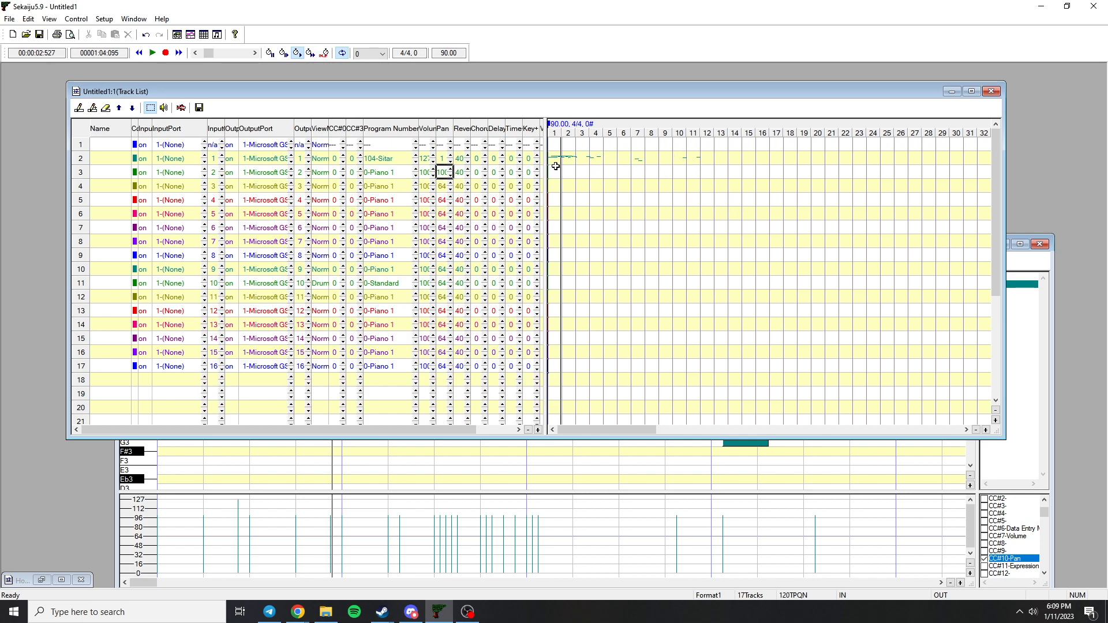
pyautogui.moveTo(552, 156); pyautogui.dragTo(698, 164)
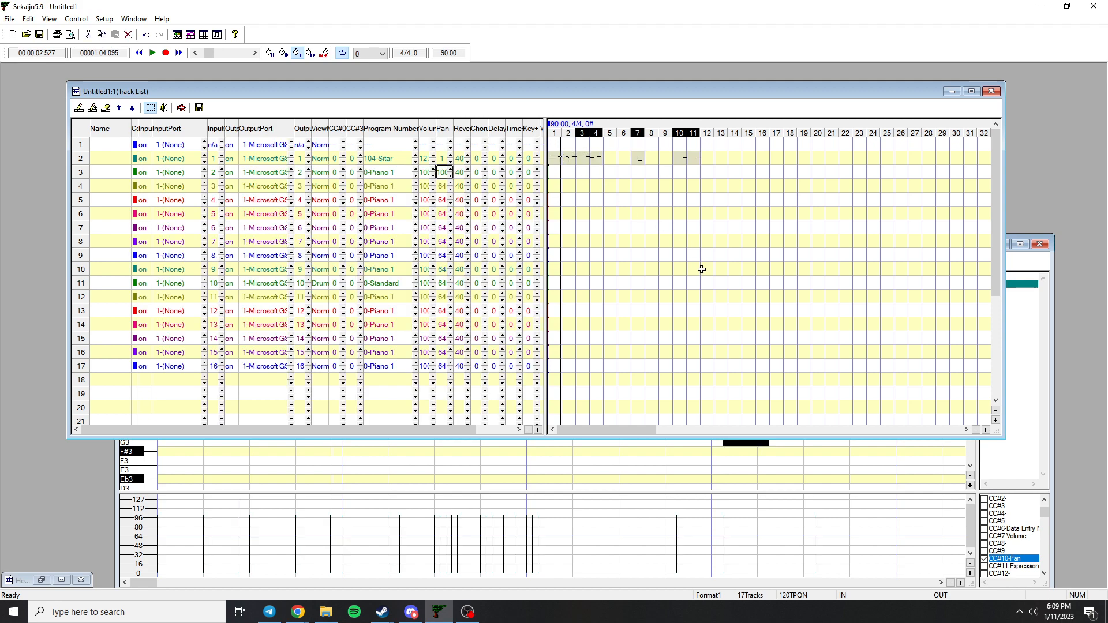
pyautogui.moveTo(592, 92); pyautogui.dragTo(588, 85)
pyautogui.click(1052, 303)
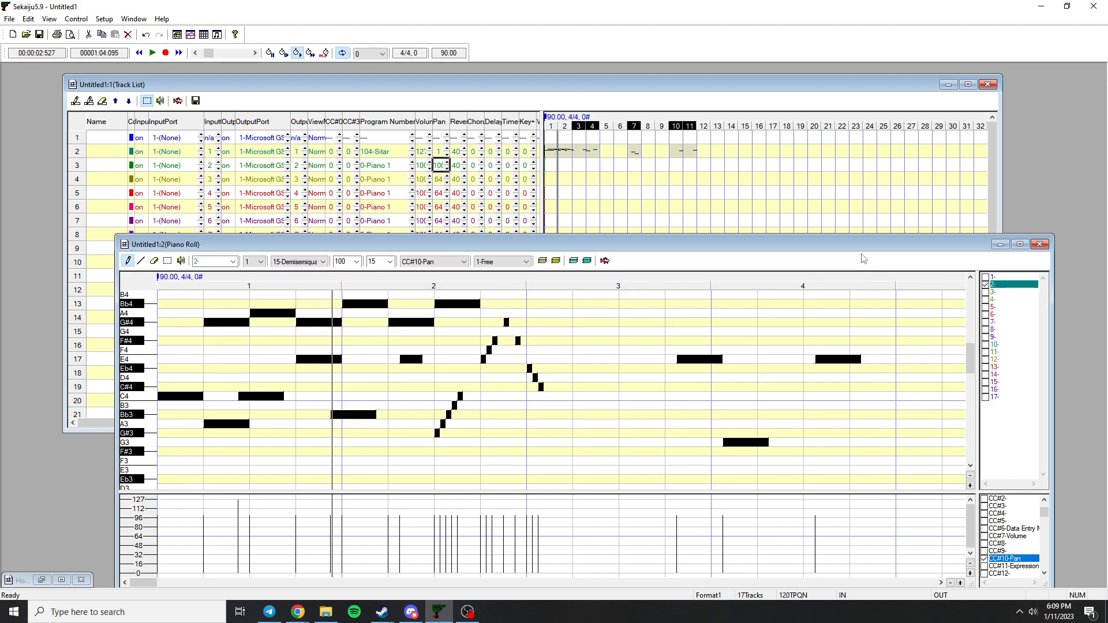
# - Switch the piano roll to the selection tool and deselect all of track 2's notes
pyautogui.click(167, 260)
pyautogui.scroll(3, 292, 341)
pyautogui.scroll(-2, 442, 434)
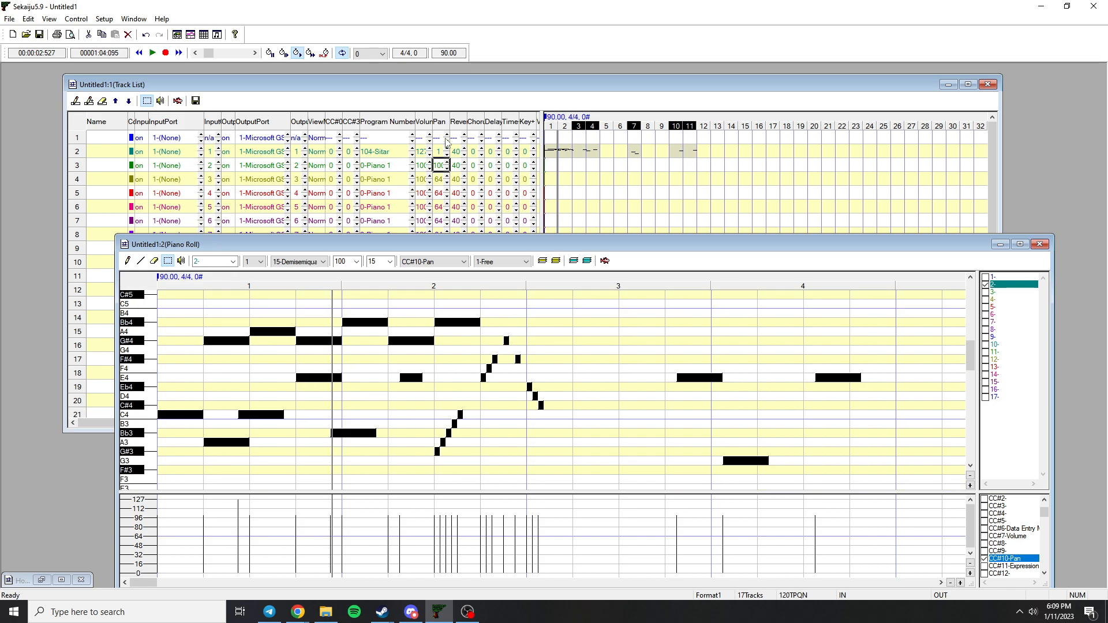
pyautogui.scroll(2, 133, 308)
pyautogui.scroll(1, 133, 308)
pyautogui.click(199, 330)
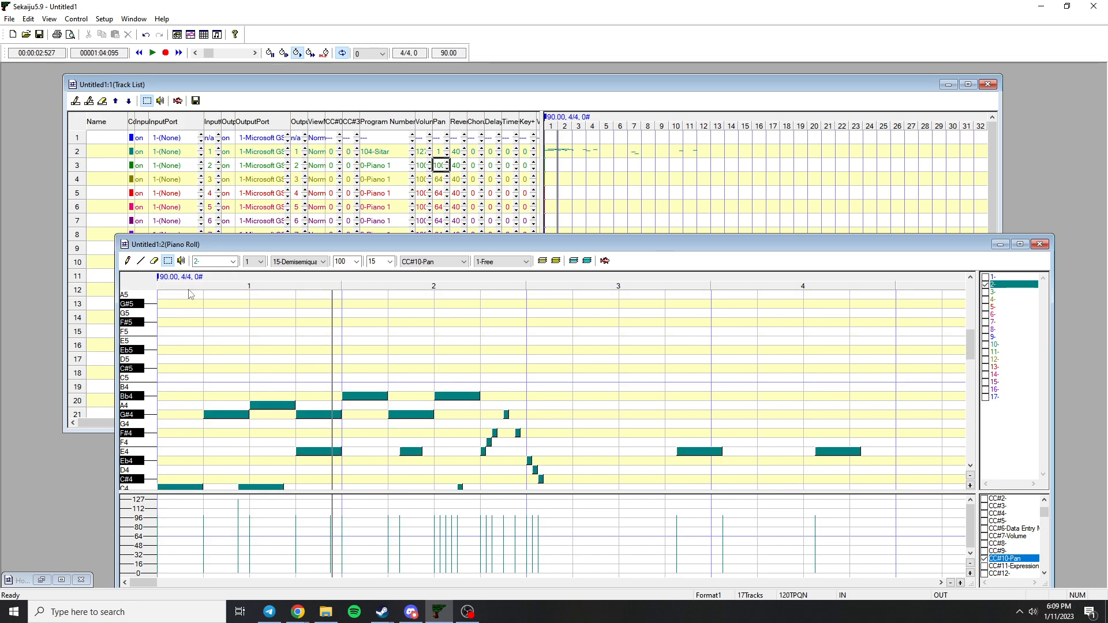
pyautogui.scroll(-3, 262, 376)
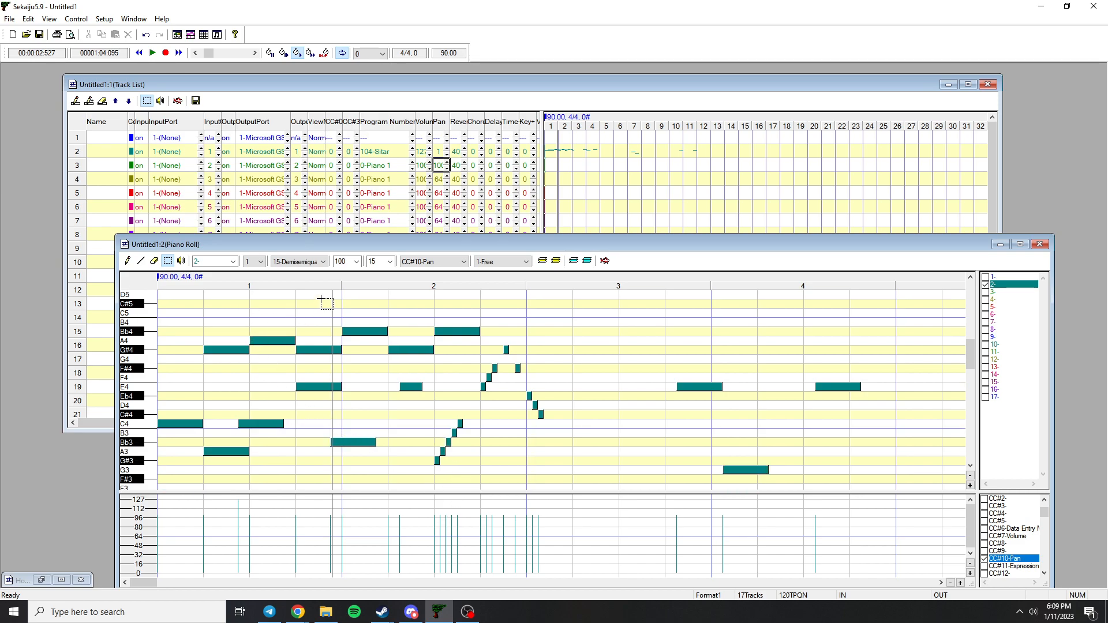
# - Move the playback position back to the beginning, play track 2's notes into measure 3 and stop
pyautogui.moveTo(208, 55); pyautogui.dragTo(203, 55)
pyautogui.press('space')
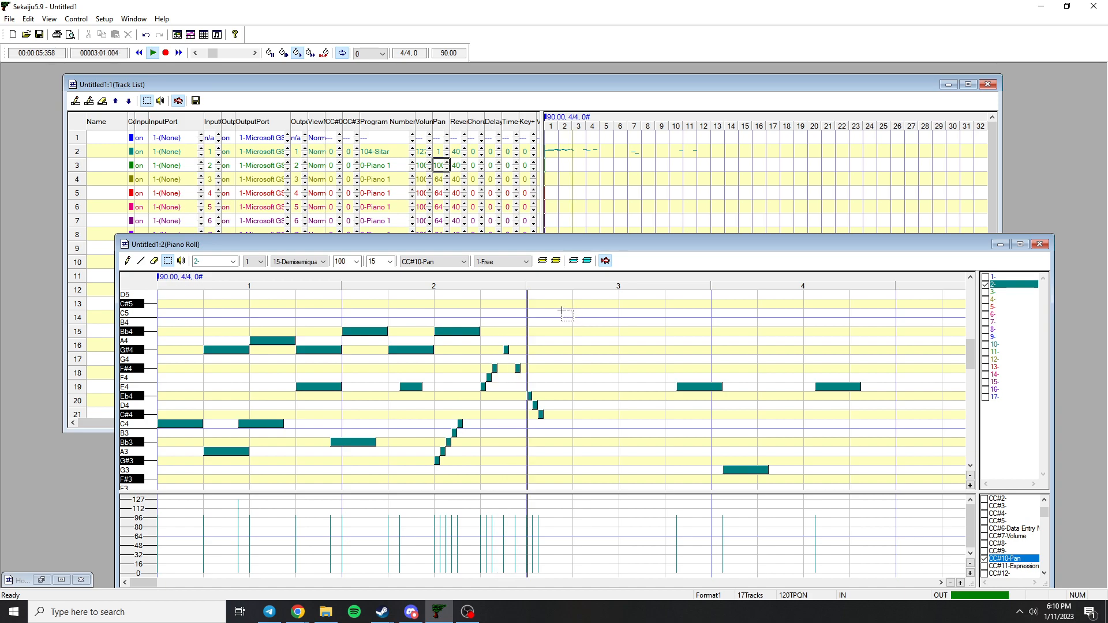
pyautogui.press('space')
pyautogui.scroll(-12, 596, 358)
pyautogui.scroll(11, 601, 363)
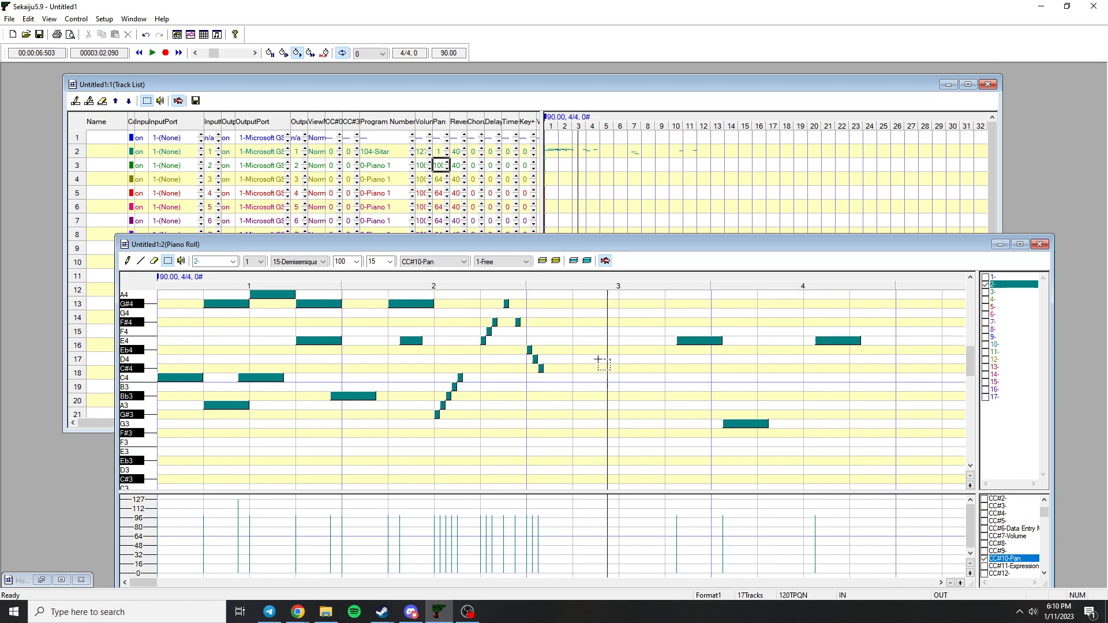
# - Move the piano roll slightly up and set track 2's pan to 64 in the track list
pyautogui.moveTo(476, 245); pyautogui.dragTo(449, 235)
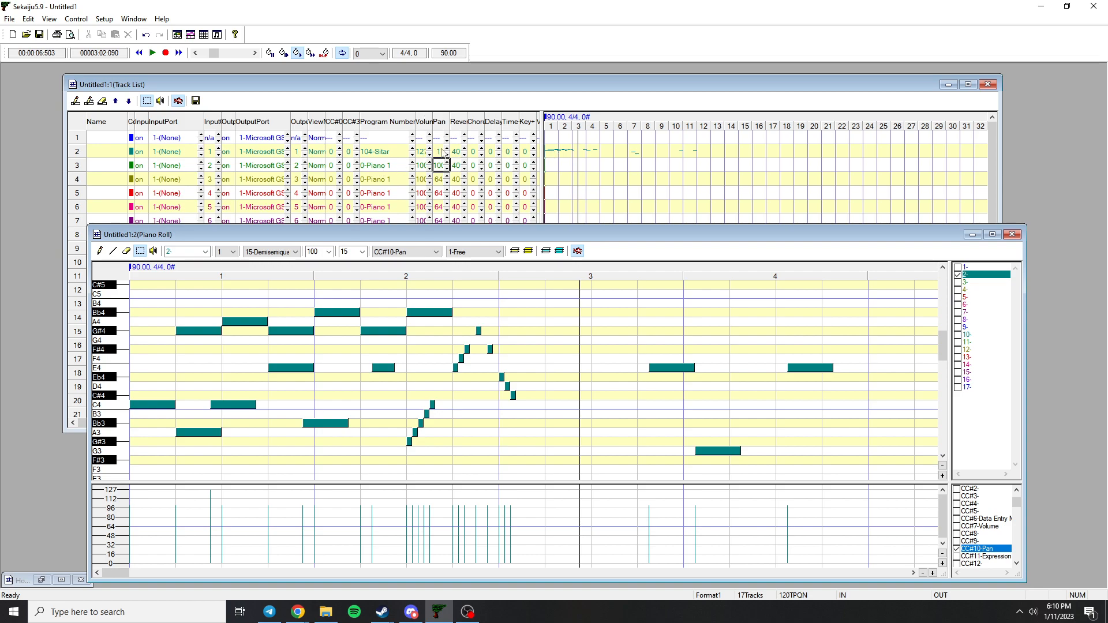
pyautogui.click(447, 156)
pyautogui.doubleClick(439, 152)
pyautogui.write('64')
pyautogui.press('Return')
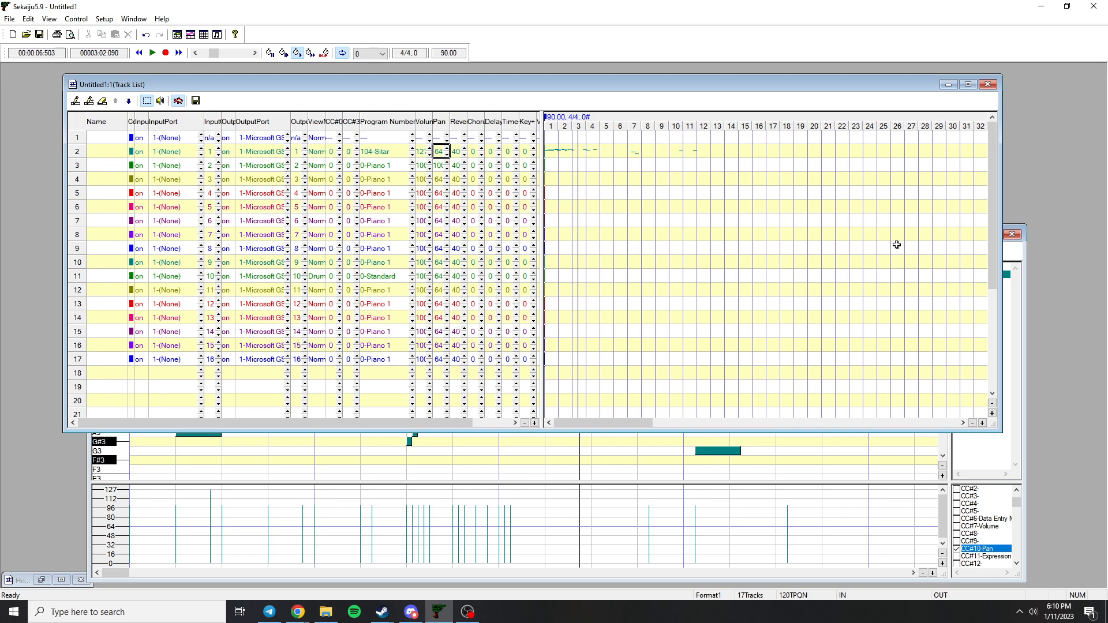
# - Bring the piano roll forward, play the notes from the beginning into measure 2 and return to the start
pyautogui.click(1019, 260)
pyautogui.click(152, 52)
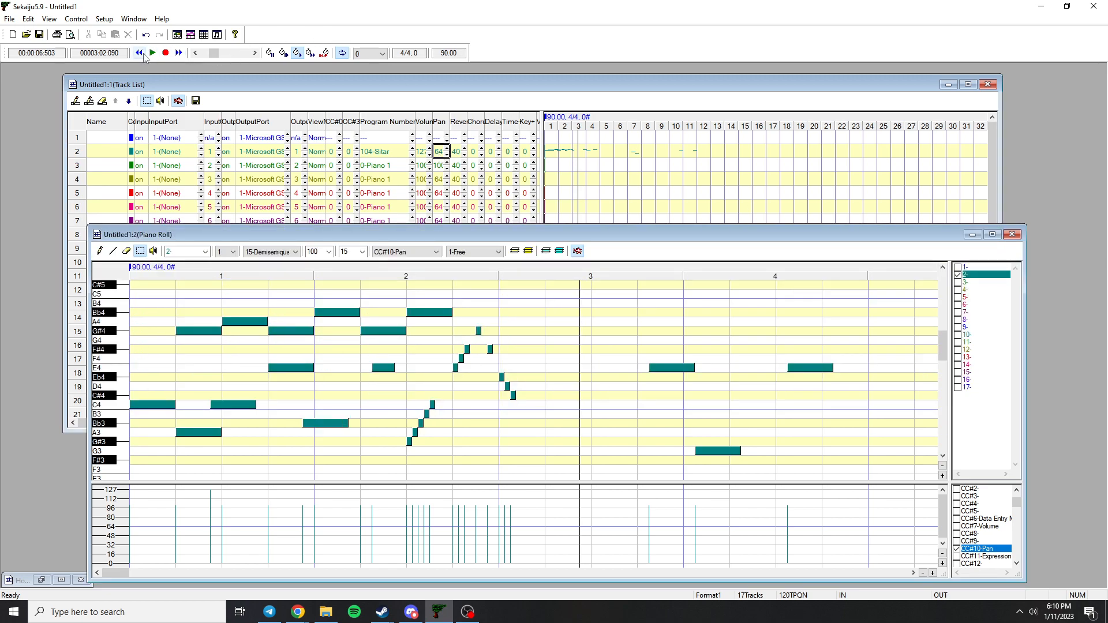
pyautogui.click(139, 53)
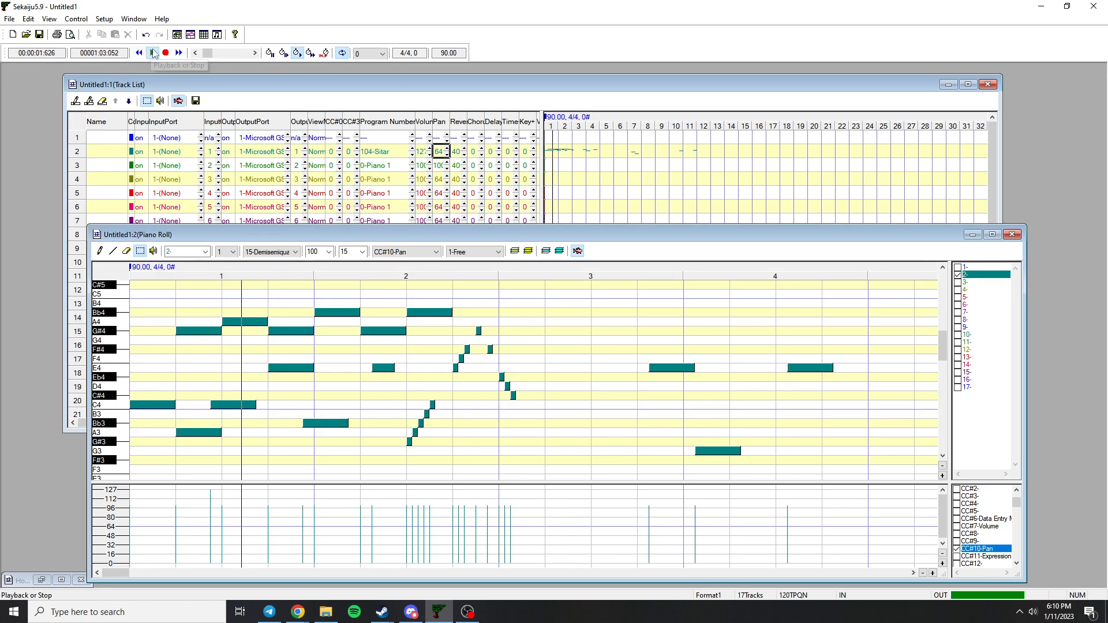
pyautogui.press('space')
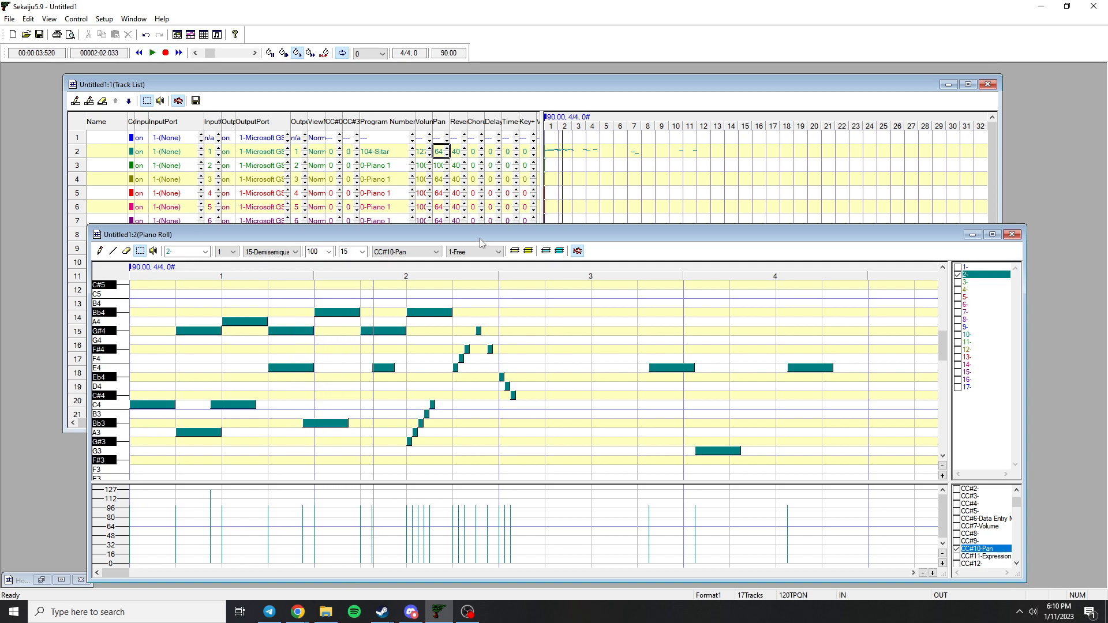
pyautogui.click(139, 53)
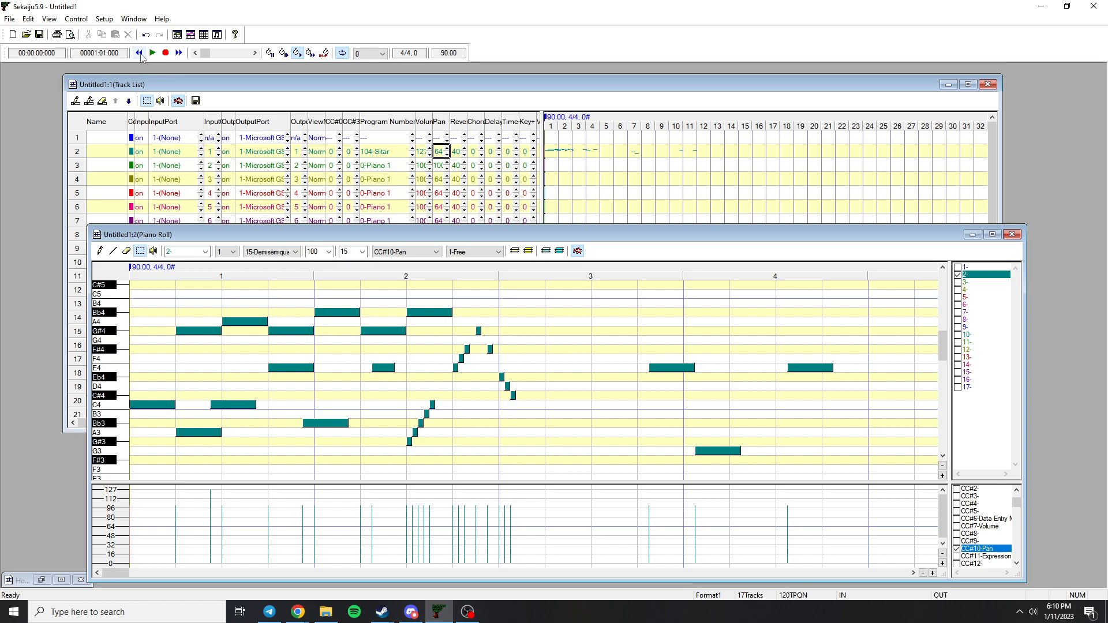
# - Play the notes from the beginning while trying the slower and faster playback speeds, ending at the start position
pyautogui.click(285, 54)
pyautogui.press('space')
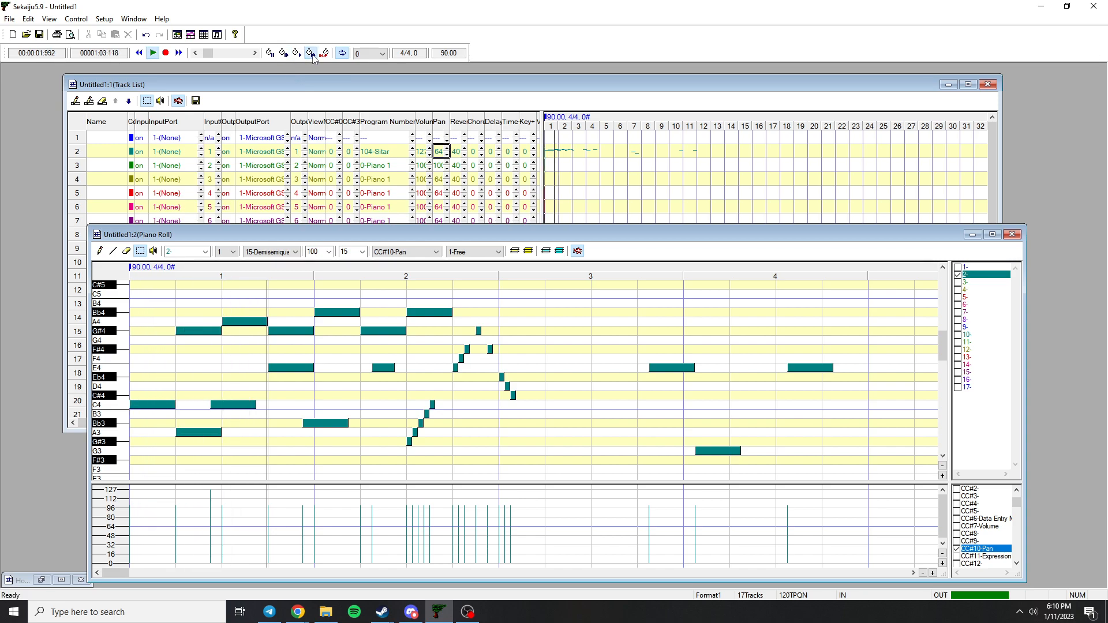
pyautogui.click(311, 53)
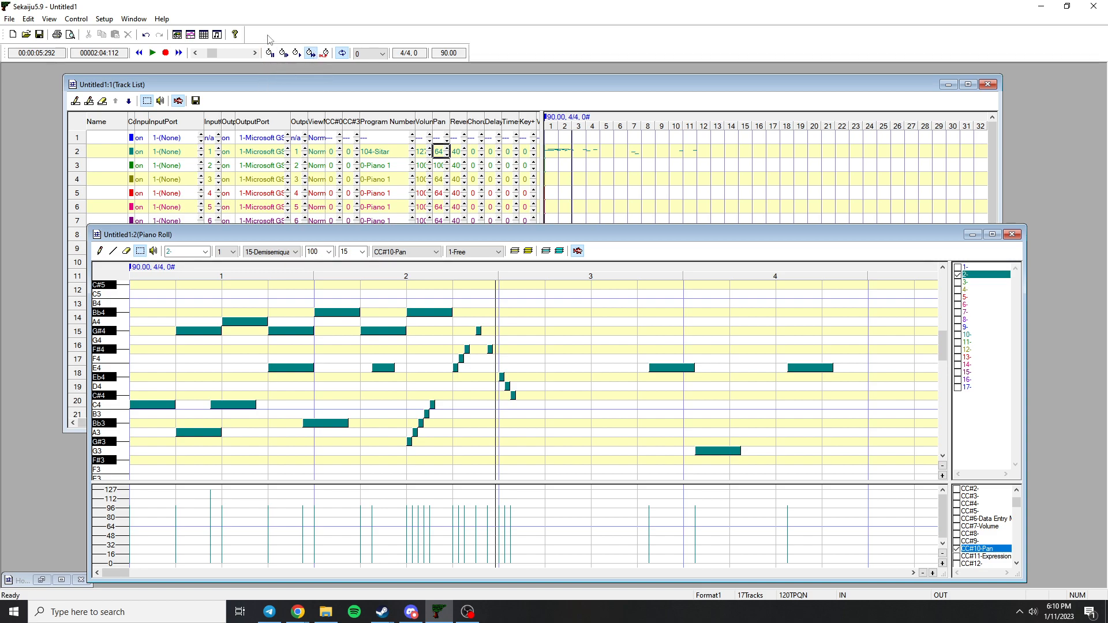
pyautogui.click(140, 53)
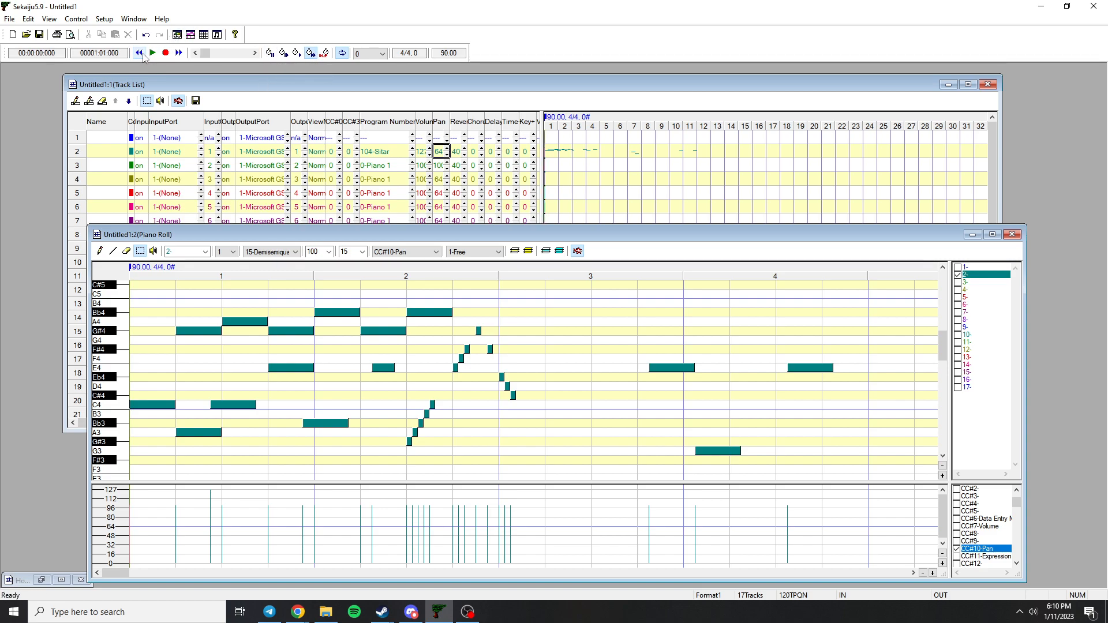
# - Close the piano roll and copy track 2's notes in measures 1 to 4 from the track list
pyautogui.click(1012, 235)
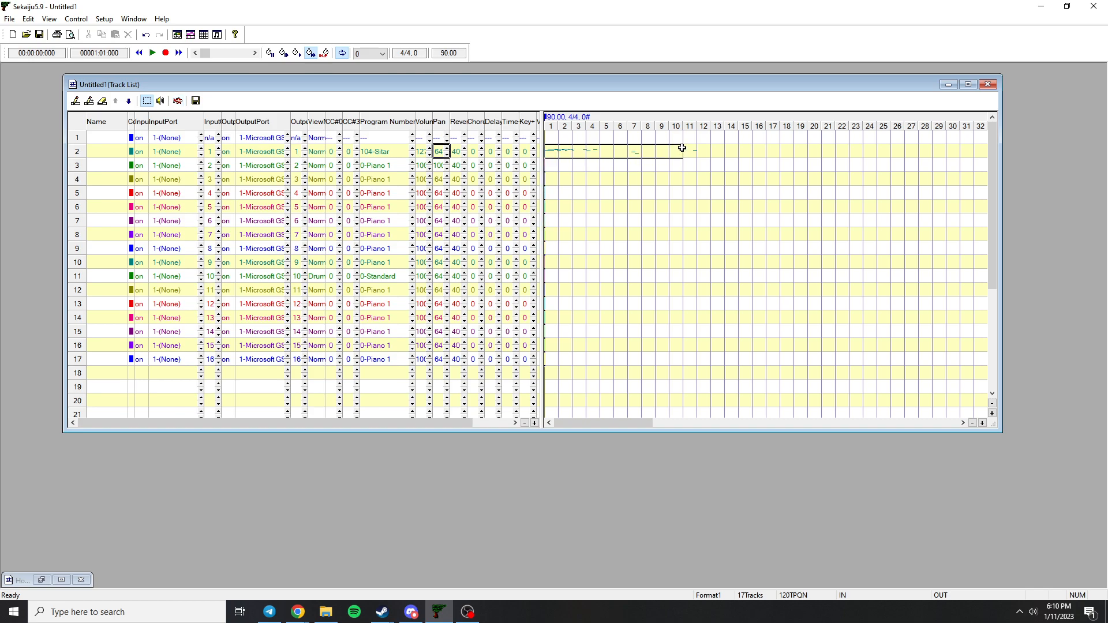
pyautogui.moveTo(549, 154); pyautogui.dragTo(591, 151)
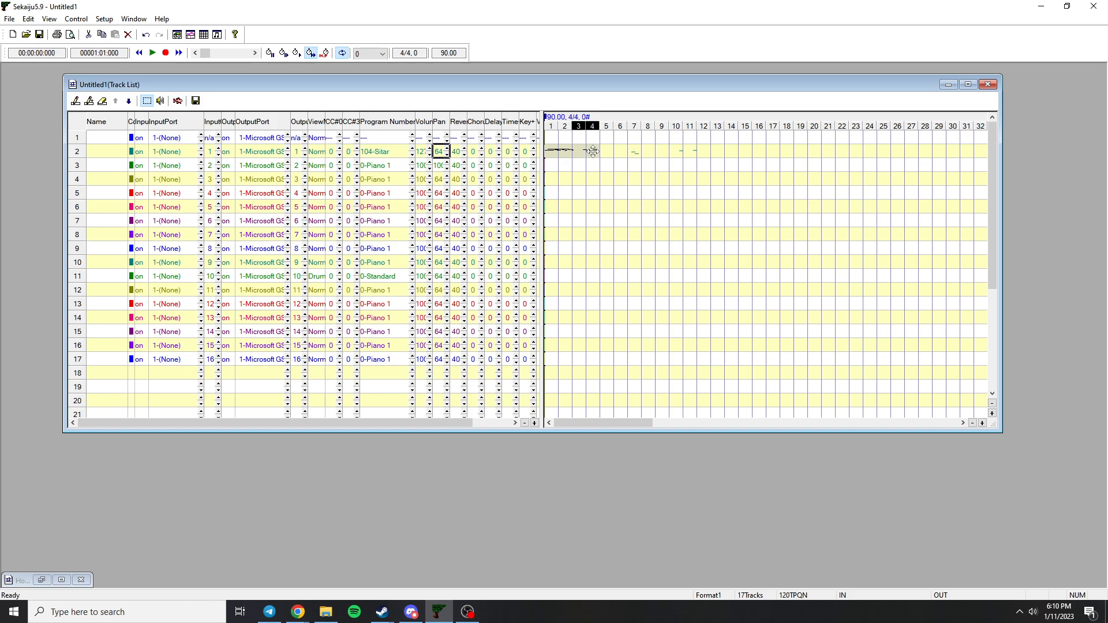
# - Try to paste the copied notes into track 2 after selecting its measure 12
pyautogui.click(706, 151)
pyautogui.hotkey('ctrl', 'z')
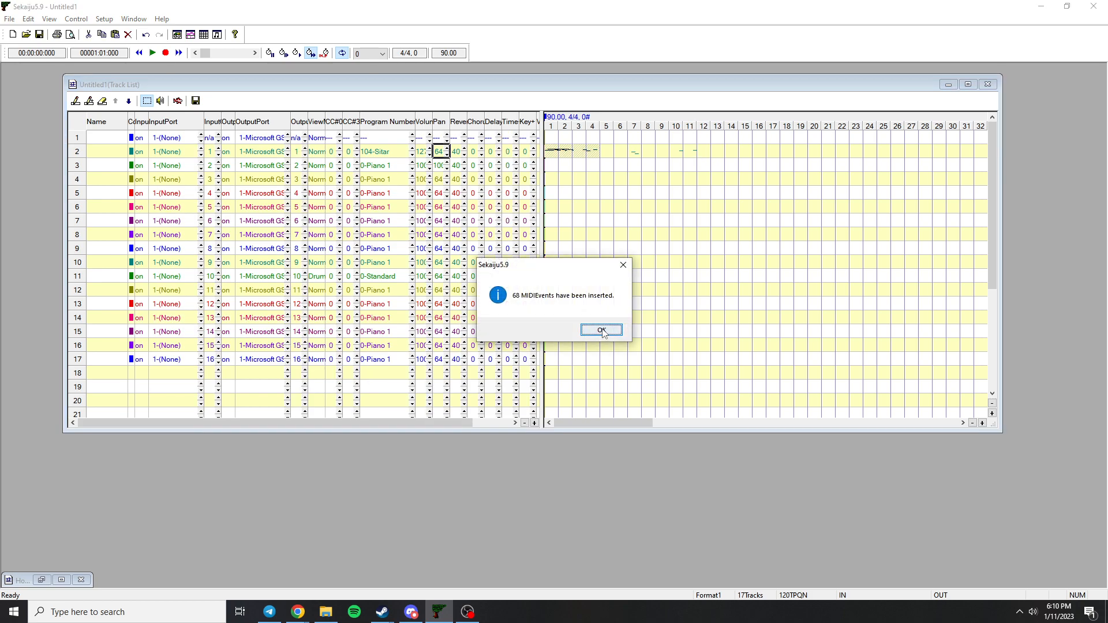
pyautogui.click(601, 330)
pyautogui.hotkey('ctrl', 'y')
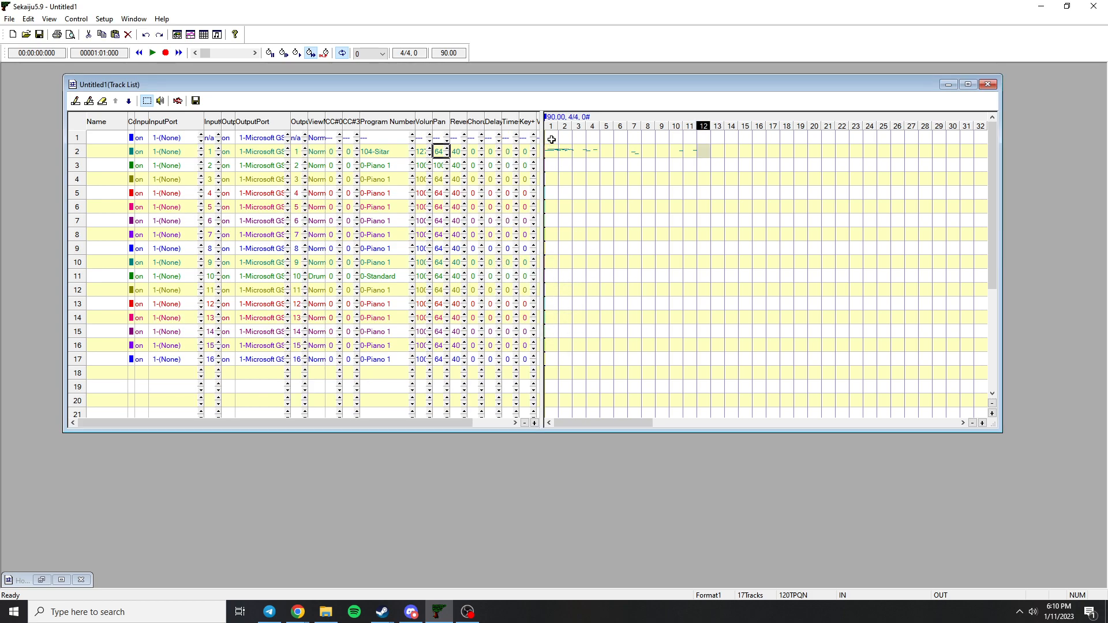
# - Set the playback position to measure 12, paste the copied notes into track 2 there and clear the selection
pyautogui.click(702, 124)
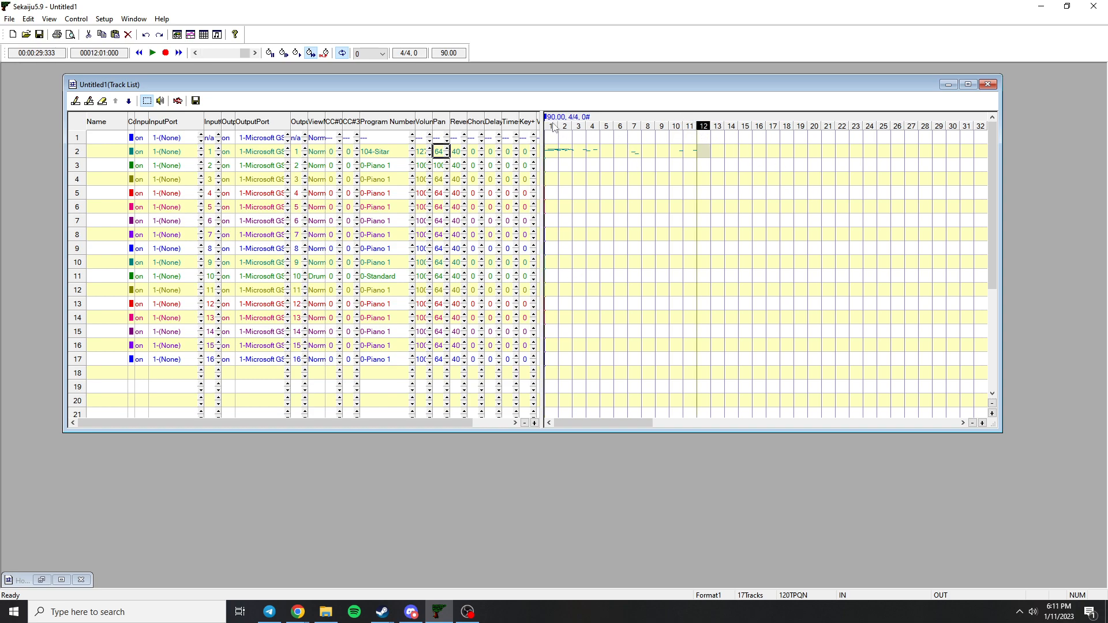
pyautogui.click(557, 165)
pyautogui.hotkey('ctrl', 'v')
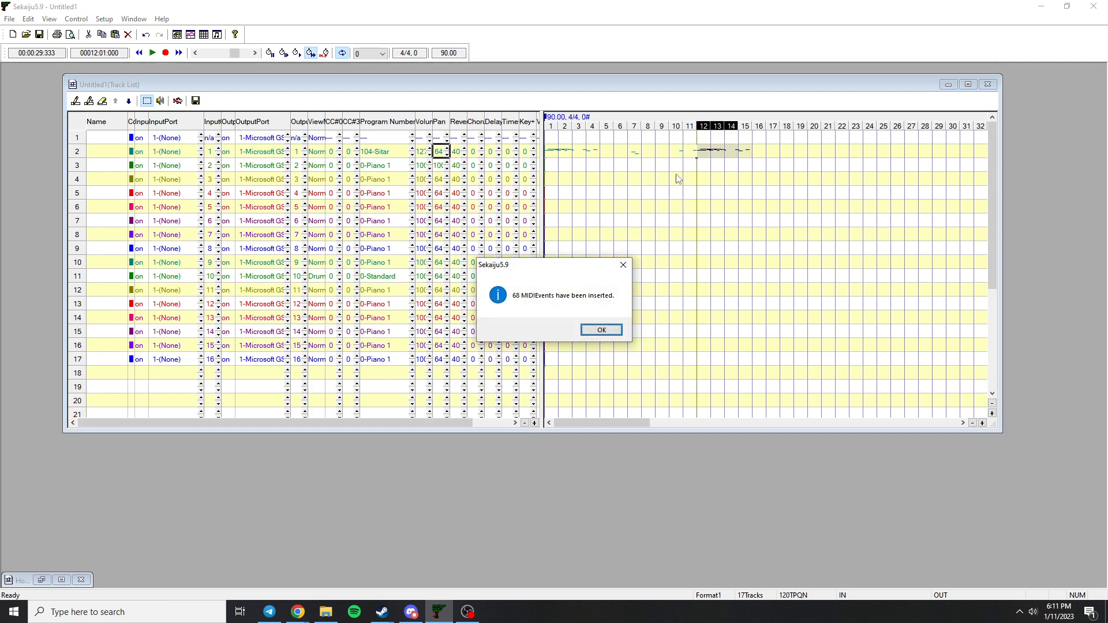
pyautogui.click(601, 331)
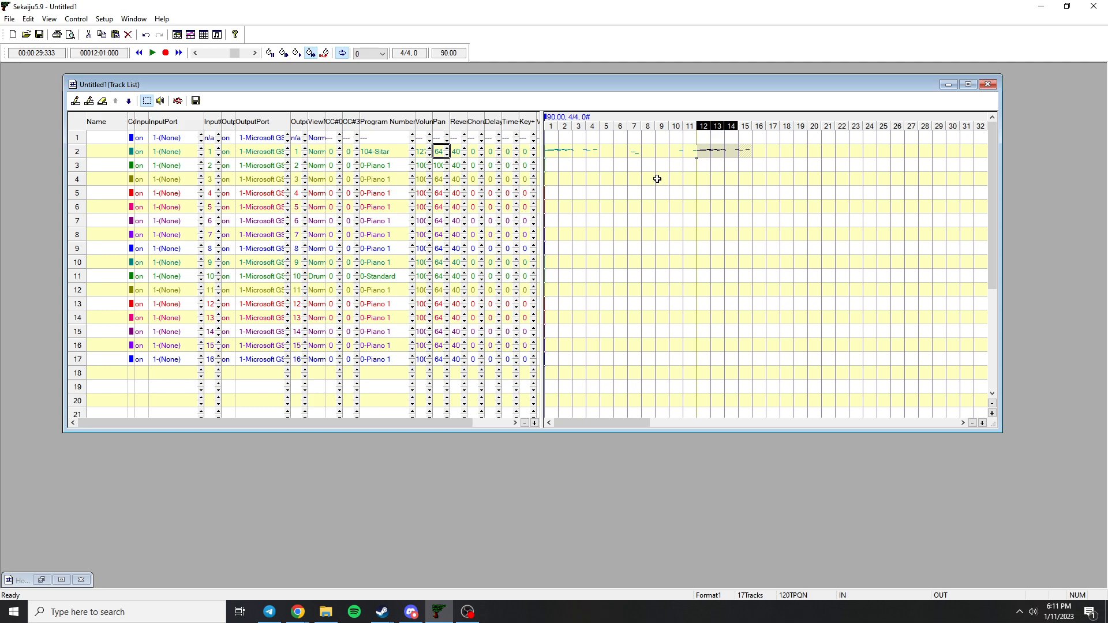
pyautogui.click(775, 174)
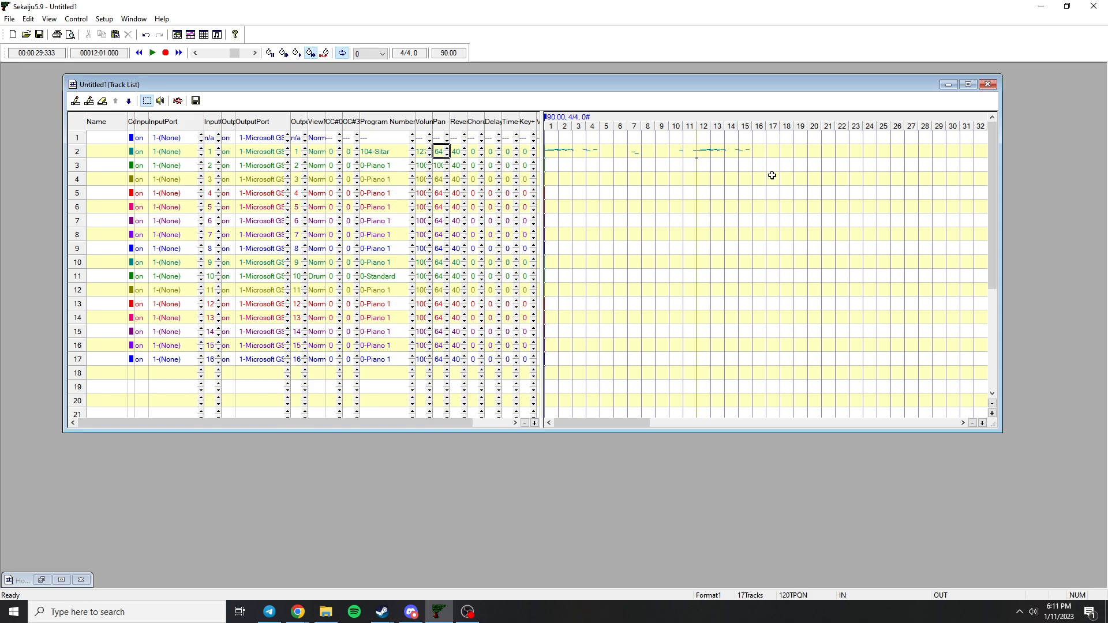
pyautogui.moveTo(752, 155)
pyautogui.mouseDown()
pyautogui.moveTo(702, 149)
pyautogui.moveTo(756, 151)
pyautogui.moveTo(773, 179)
pyautogui.moveTo(707, 150)
pyautogui.moveTo(705, 164)
pyautogui.moveTo(710, 149)
pyautogui.mouseUp()
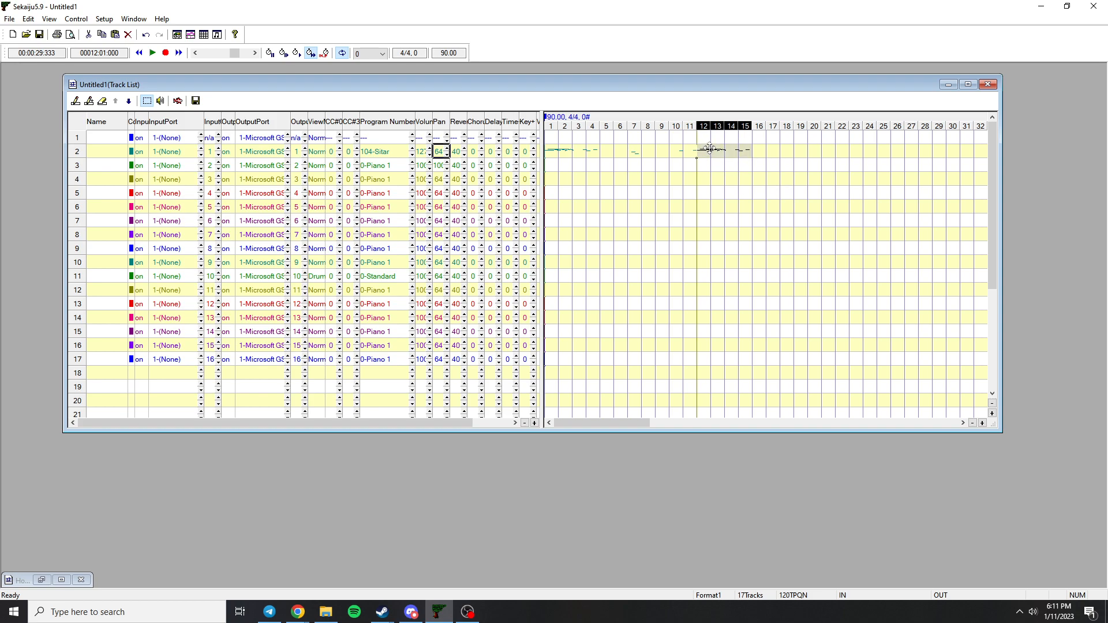
pyautogui.click(764, 154)
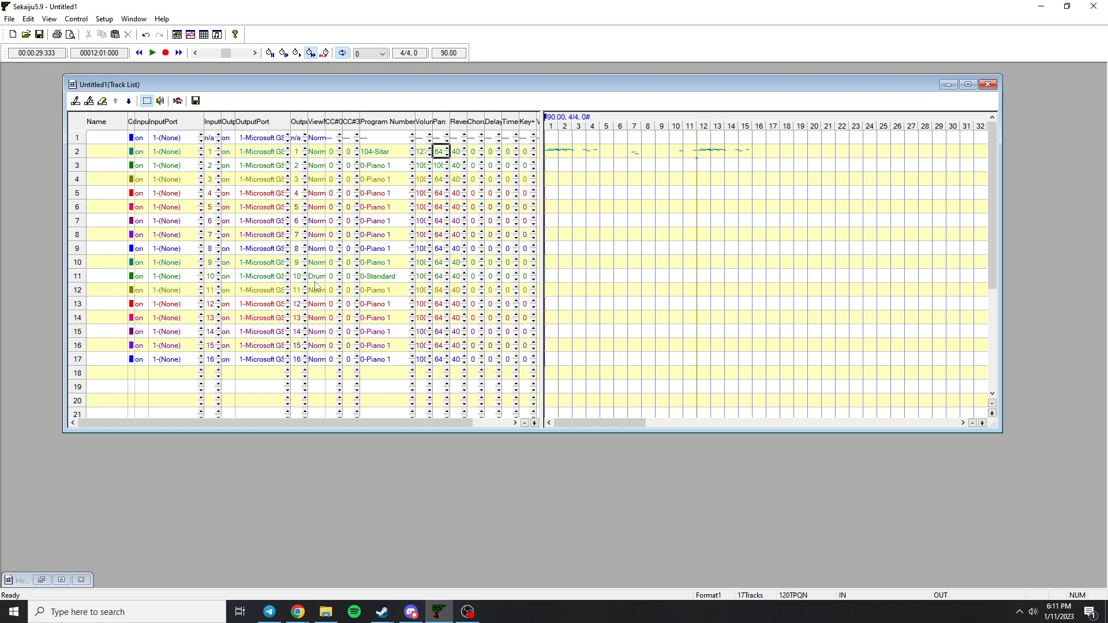
# - Open the piano roll for drum track 11 and show its low keys around 36
pyautogui.rightClick(553, 276)
pyautogui.click(567, 279)
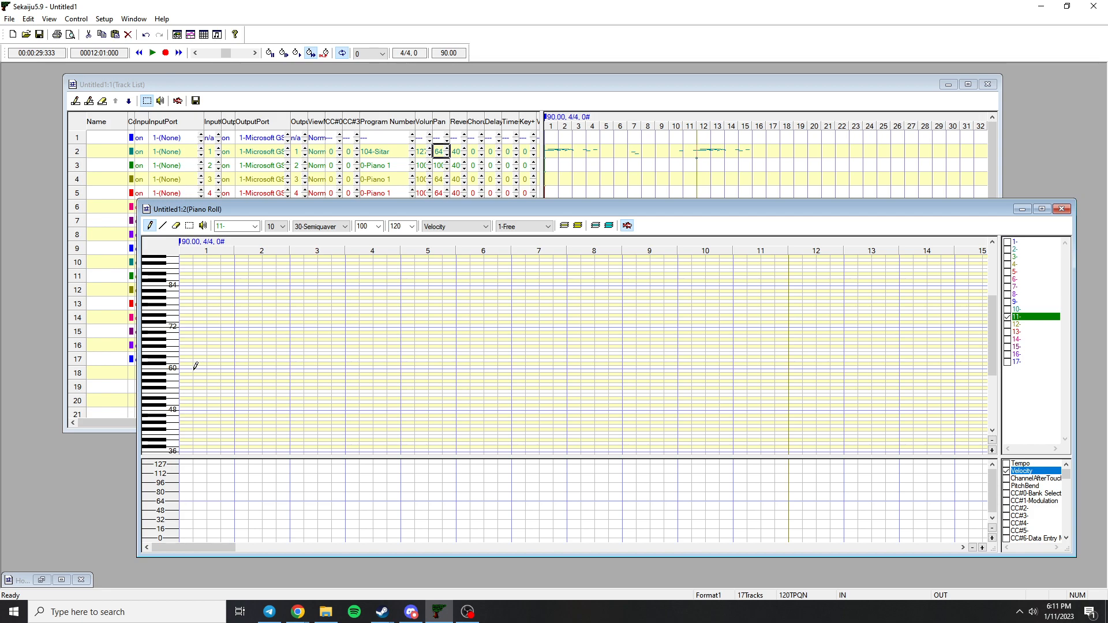
pyautogui.scroll(-3, 358, 414)
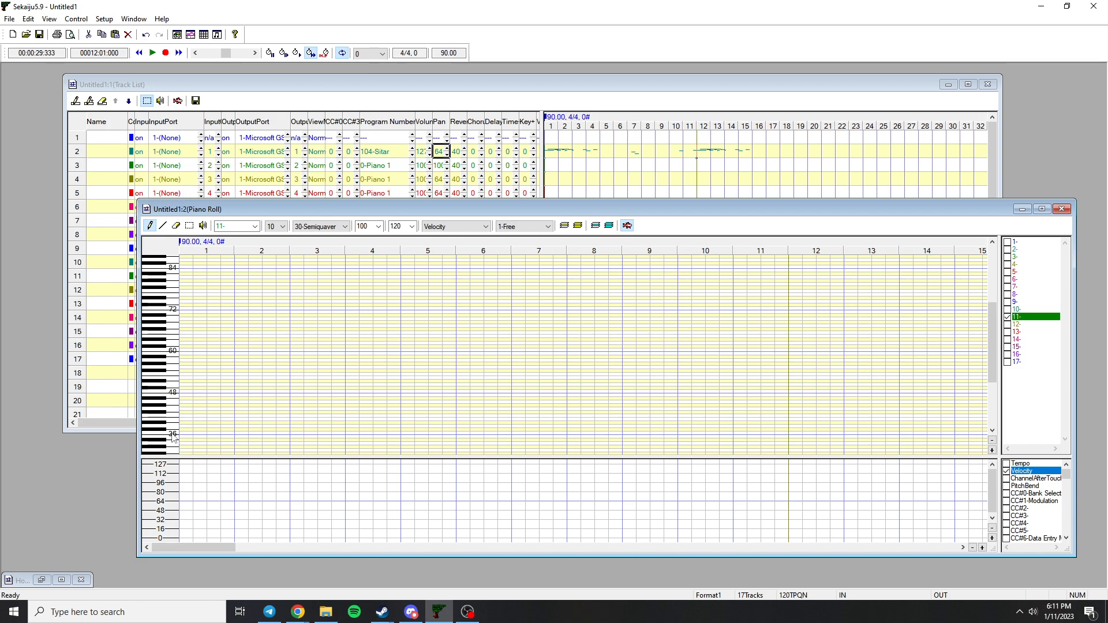
# - Try out 120-tick drum notes on keys 36, 38 and 44 in measure 1 and delete them all
pyautogui.click(182, 436)
pyautogui.moveTo(183, 434); pyautogui.dragTo(200, 433)
pyautogui.click(197, 431)
pyautogui.moveTo(202, 437); pyautogui.dragTo(202, 433)
pyautogui.moveTo(214, 426); pyautogui.dragTo(210, 426)
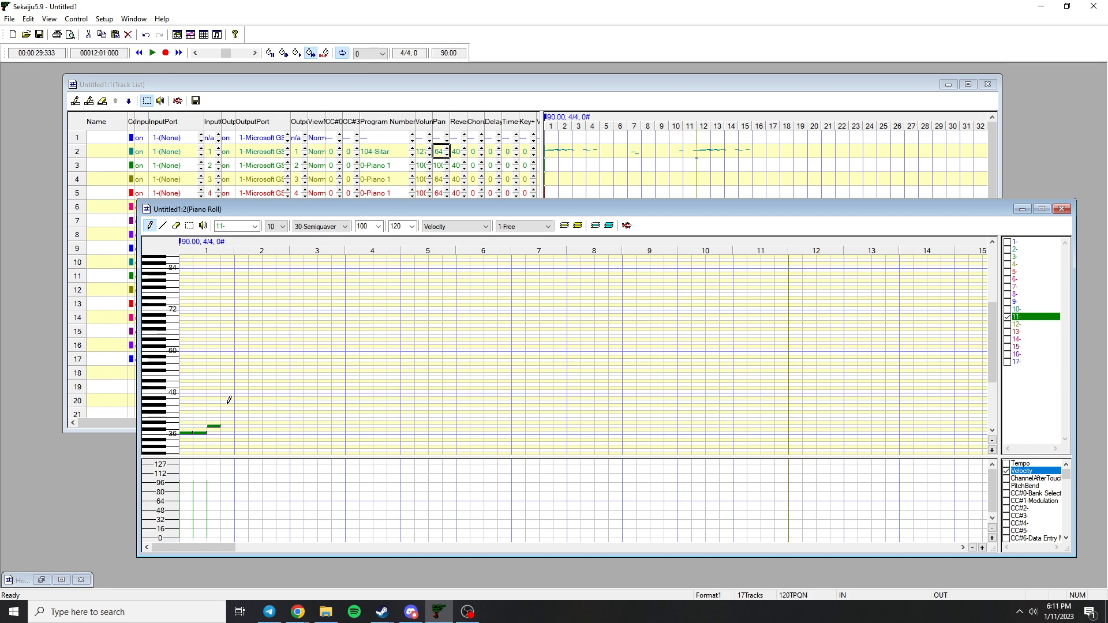
pyautogui.click(226, 404)
pyautogui.click(236, 404)
pyautogui.click(189, 225)
pyautogui.moveTo(287, 346); pyautogui.dragTo(180, 458)
pyautogui.press('Delete')
# - Draw four consecutive 120-tick drum notes on key 44 to fill measure 1 of track 11
pyautogui.click(150, 226)
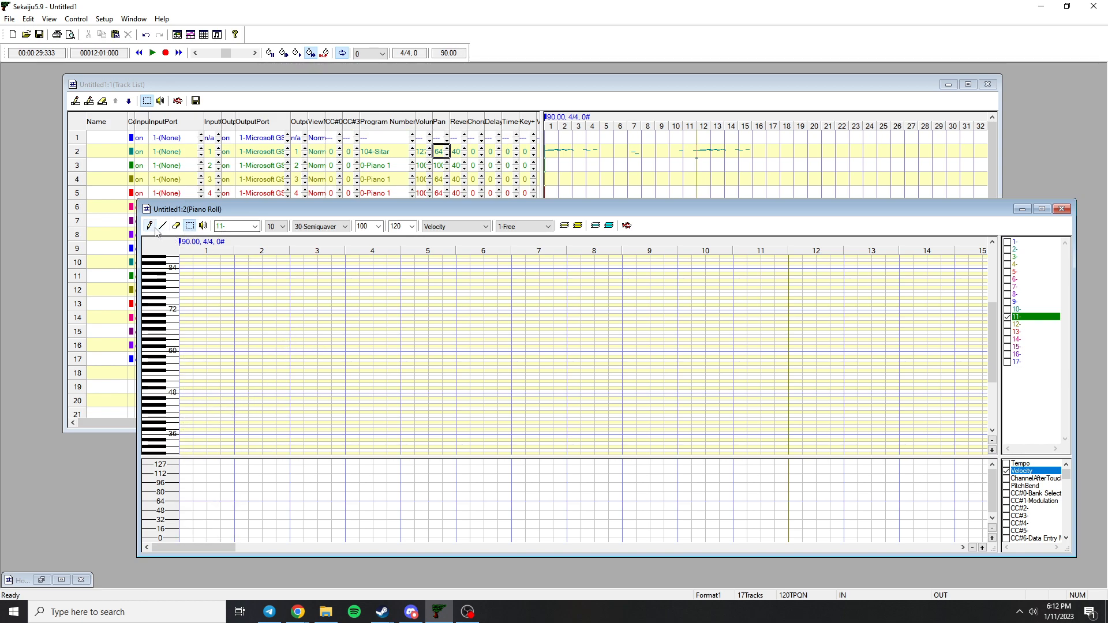
pyautogui.click(184, 404)
pyautogui.click(199, 404)
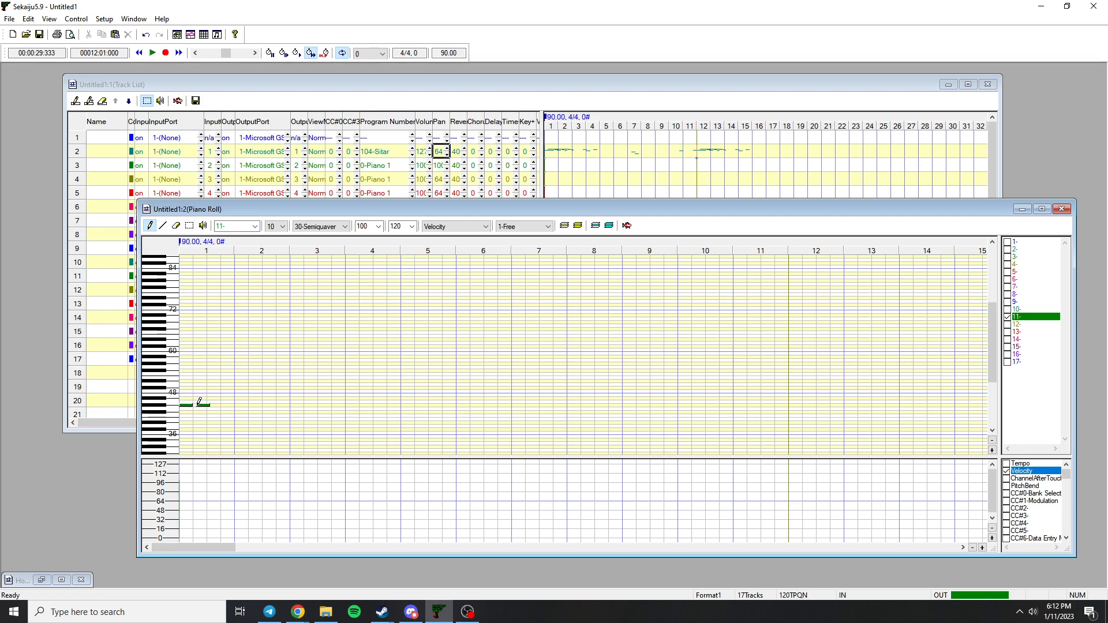
pyautogui.click(212, 404)
pyautogui.click(225, 404)
# - Draw four 120-tick drum notes alternating between keys 36 and 38 across measure 1
pyautogui.click(184, 432)
pyautogui.click(198, 429)
pyautogui.click(211, 433)
pyautogui.moveTo(214, 432); pyautogui.dragTo(222, 427)
# - Play briefly from measure 12, stop and return the playback position to the beginning
pyautogui.press('space')
pyautogui.press('space')
pyautogui.click(139, 52)
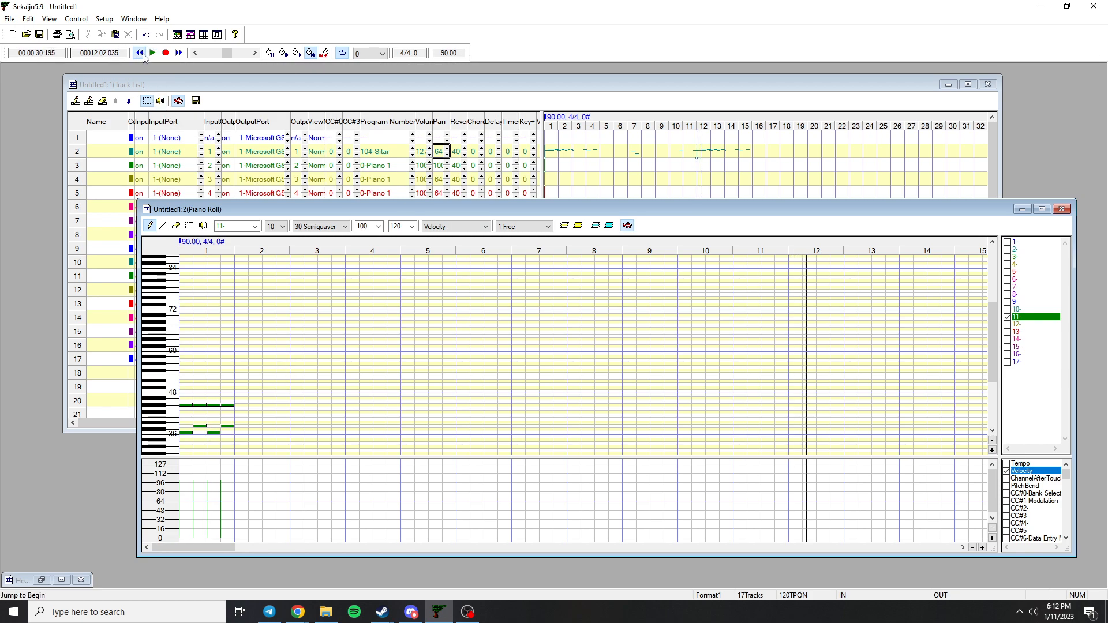
# - Bring the track list to the front and mute track 2, the 104-Sitar track
pyautogui.click(571, 123)
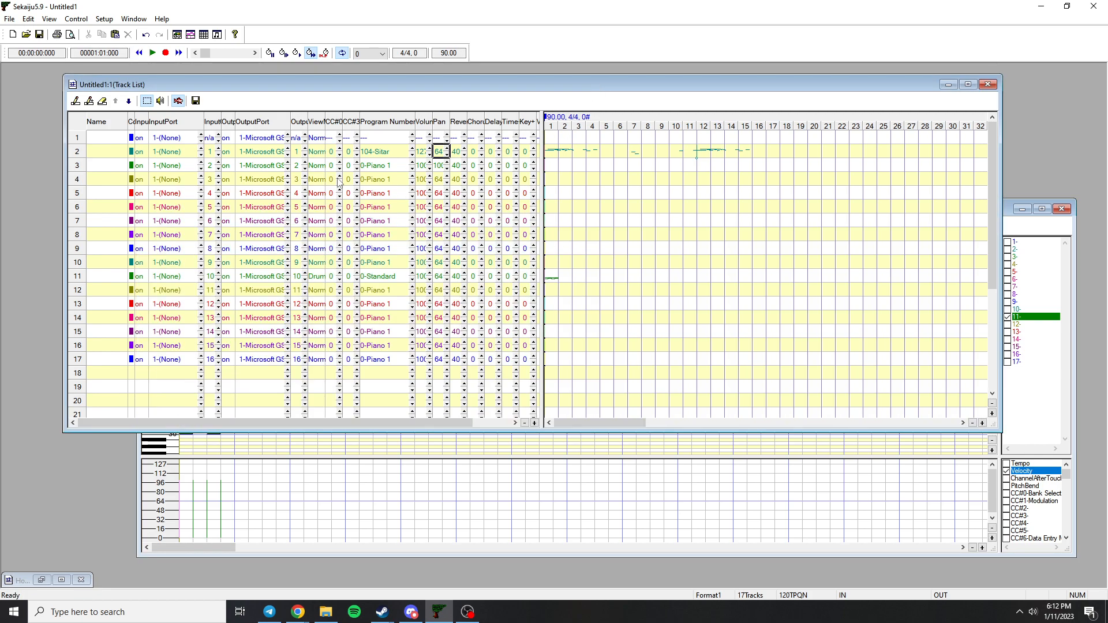
pyautogui.rightClick(400, 153)
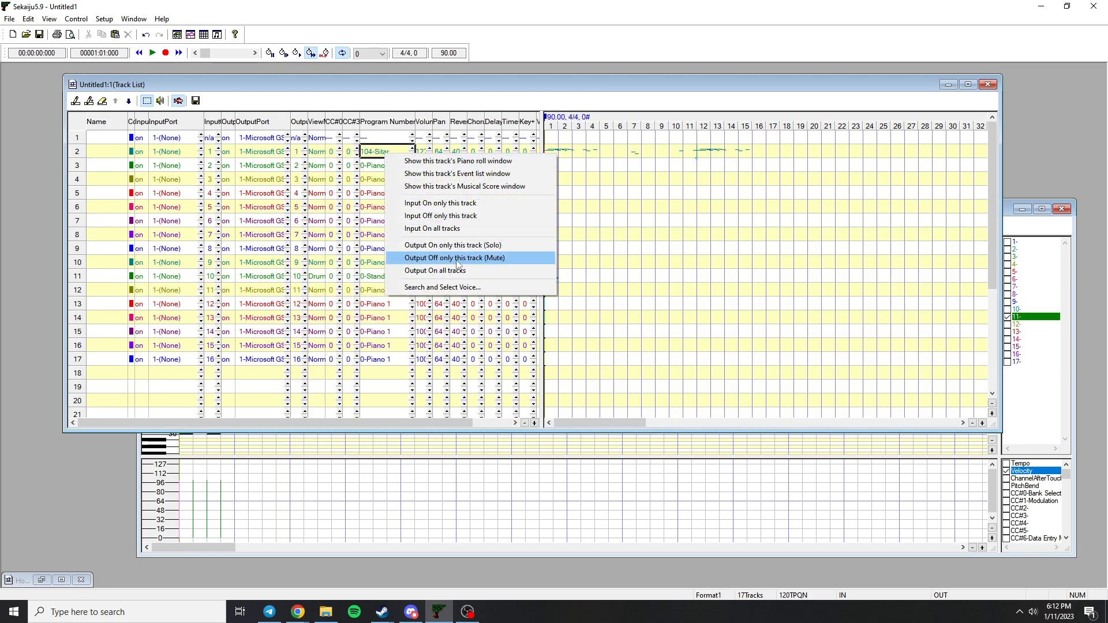
pyautogui.click(490, 258)
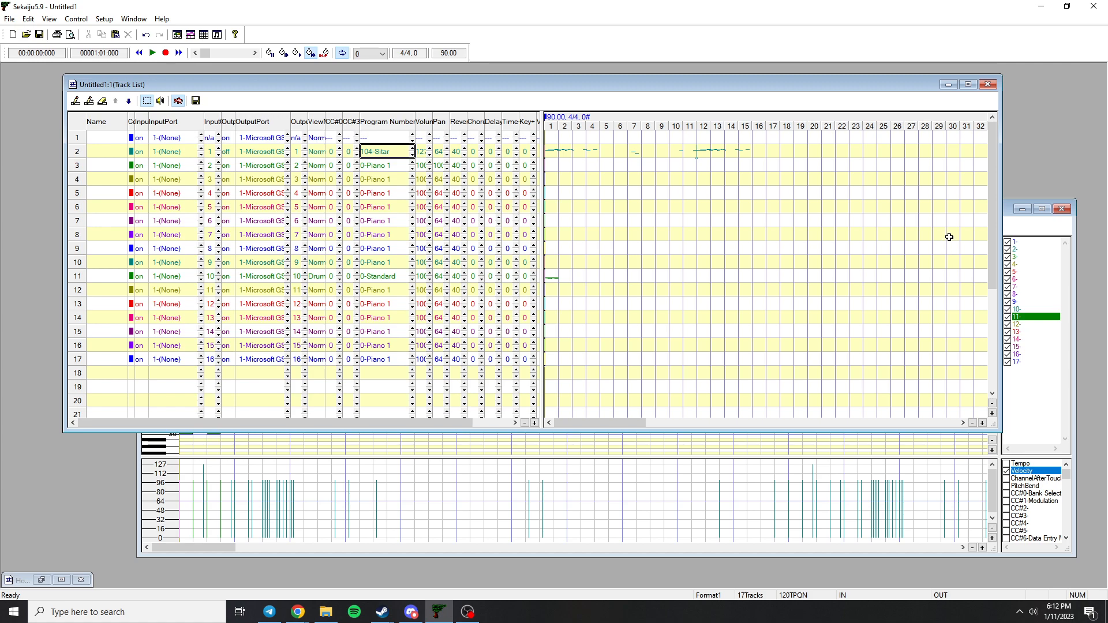
# - Move the piano roll lower and play measure 1 from the beginning with track 2 muted, restarting once
pyautogui.click(1004, 208)
pyautogui.moveTo(609, 216); pyautogui.dragTo(546, 313)
pyautogui.click(548, 131)
pyautogui.press('space')
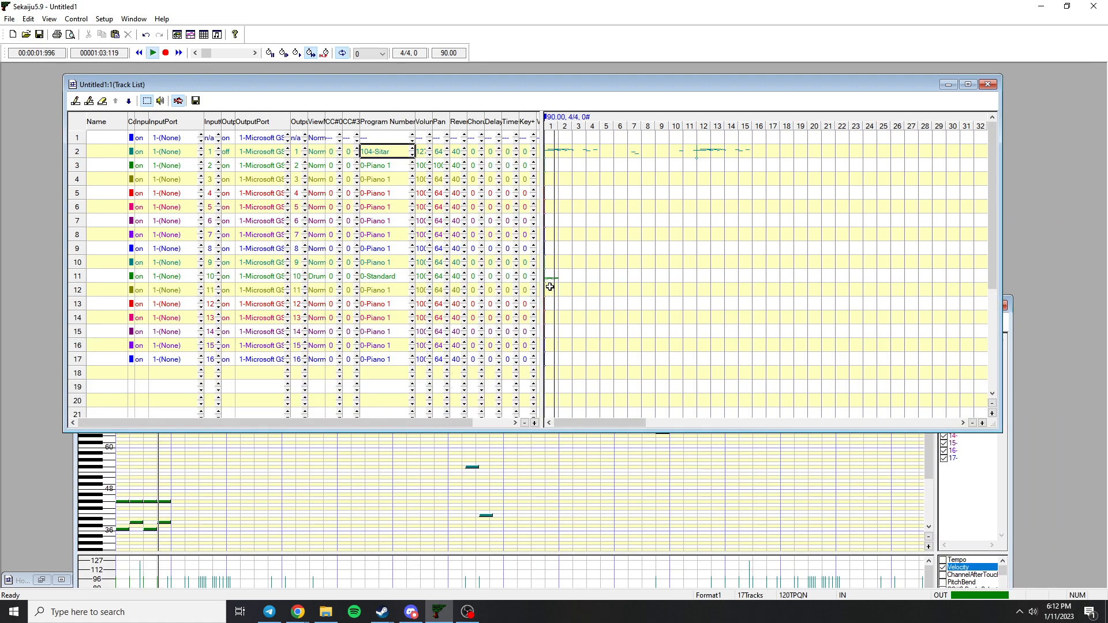
pyautogui.click(141, 56)
pyautogui.press('space')
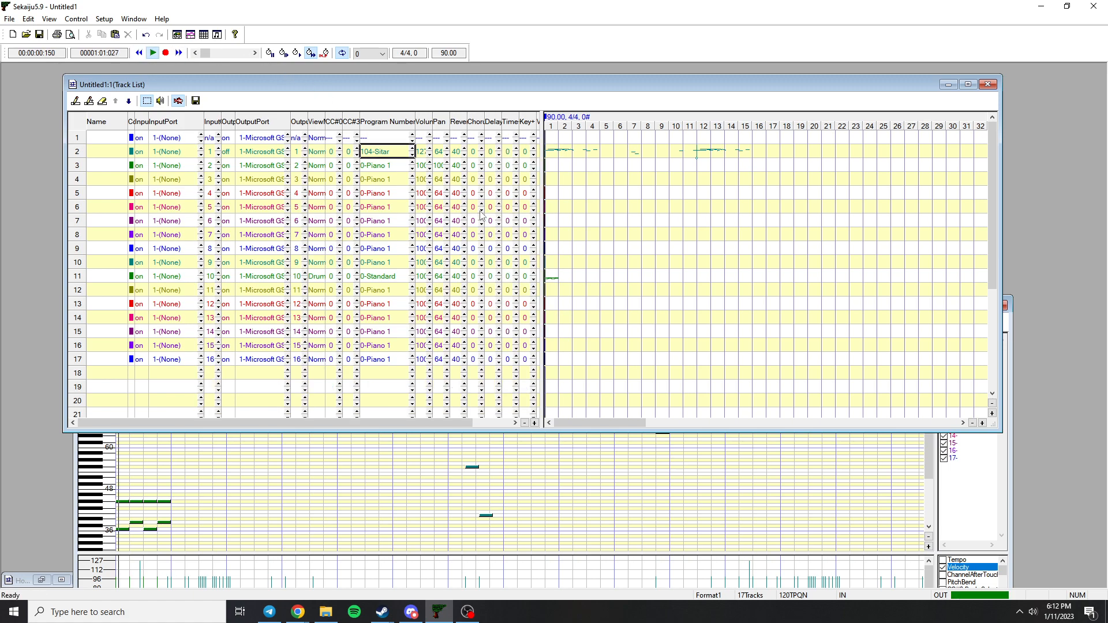
pyautogui.press('space')
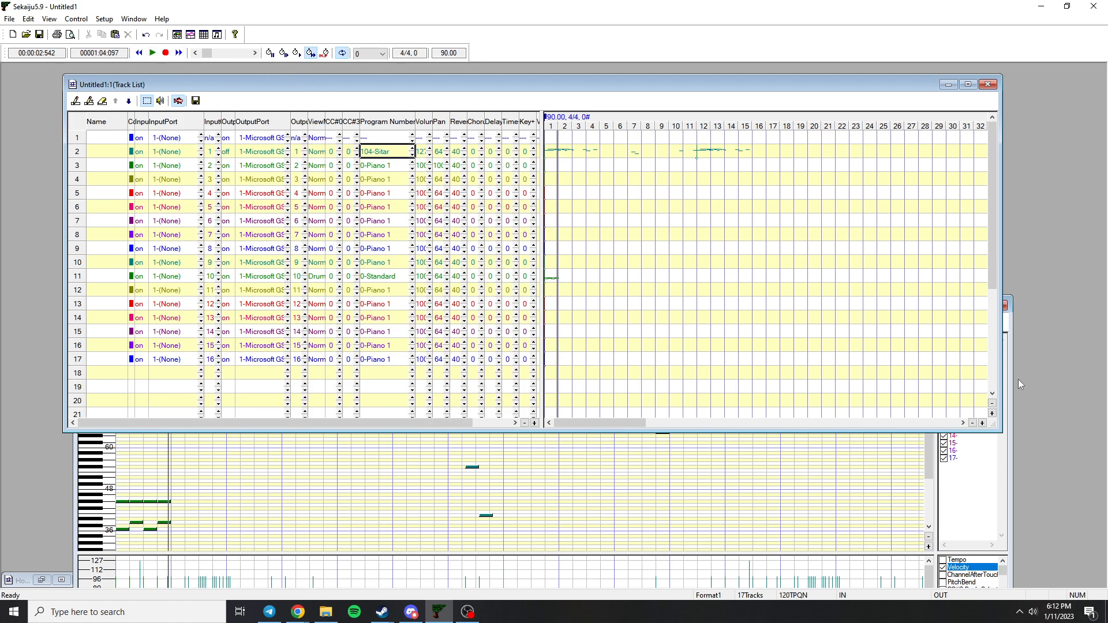
# - Bring the piano roll to the front, reposition it over the track list, and close it
pyautogui.click(1007, 324)
pyautogui.moveTo(896, 310); pyautogui.dragTo(936, 207)
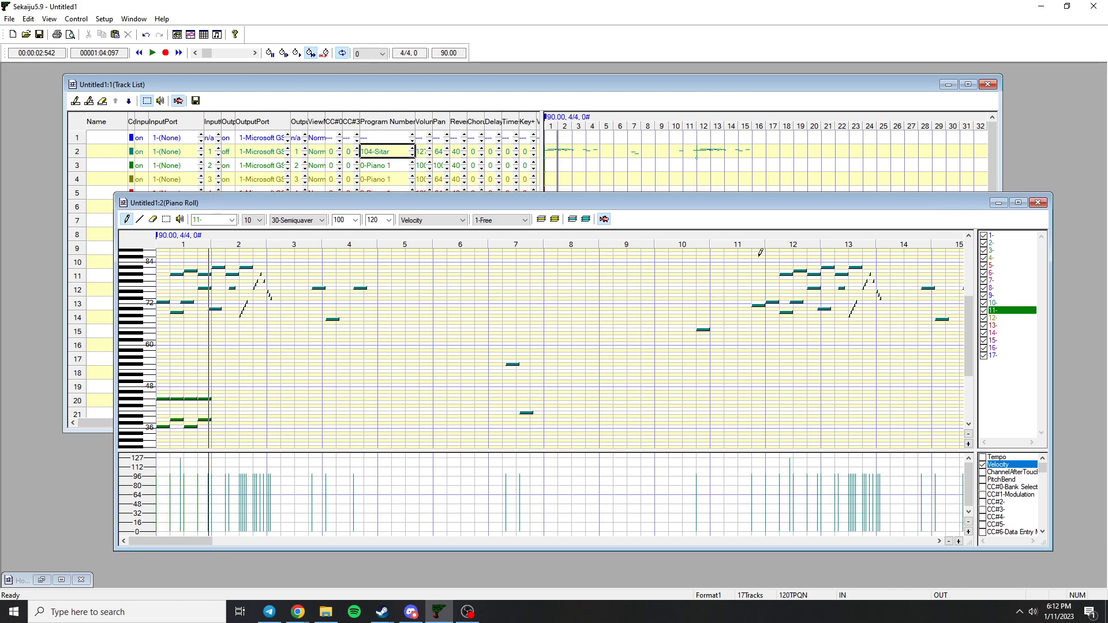
pyautogui.moveTo(664, 203); pyautogui.dragTo(501, 202)
pyautogui.moveTo(583, 202); pyautogui.dragTo(668, 181)
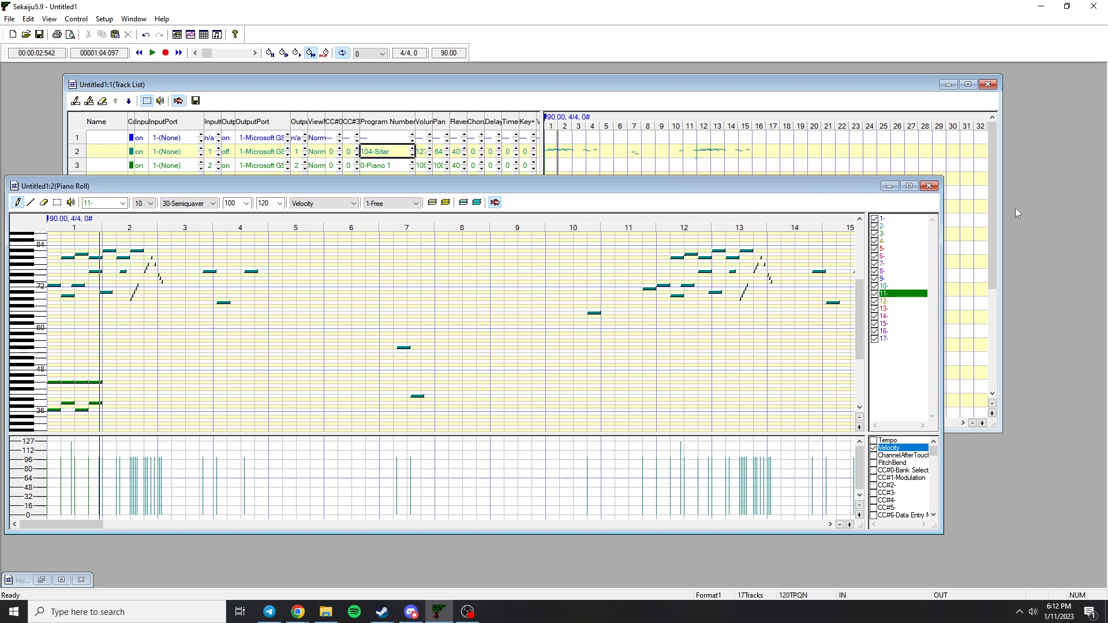
pyautogui.click(929, 185)
# - Restore the minimized Homev1.5.mid track list and play its opening briefly
pyautogui.moveTo(540, 87); pyautogui.dragTo(558, 84)
pyautogui.click(41, 579)
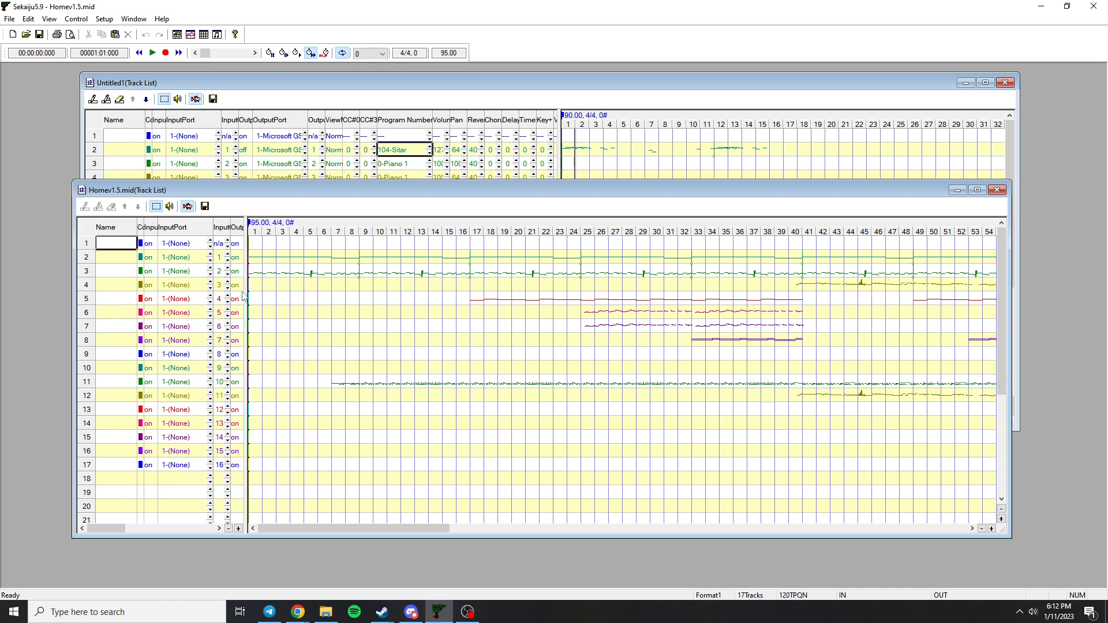
pyautogui.moveTo(345, 528)
pyautogui.mouseDown()
pyautogui.moveTo(467, 532)
pyautogui.moveTo(349, 530)
pyautogui.mouseUp()
pyautogui.press('space')
pyautogui.press('space')
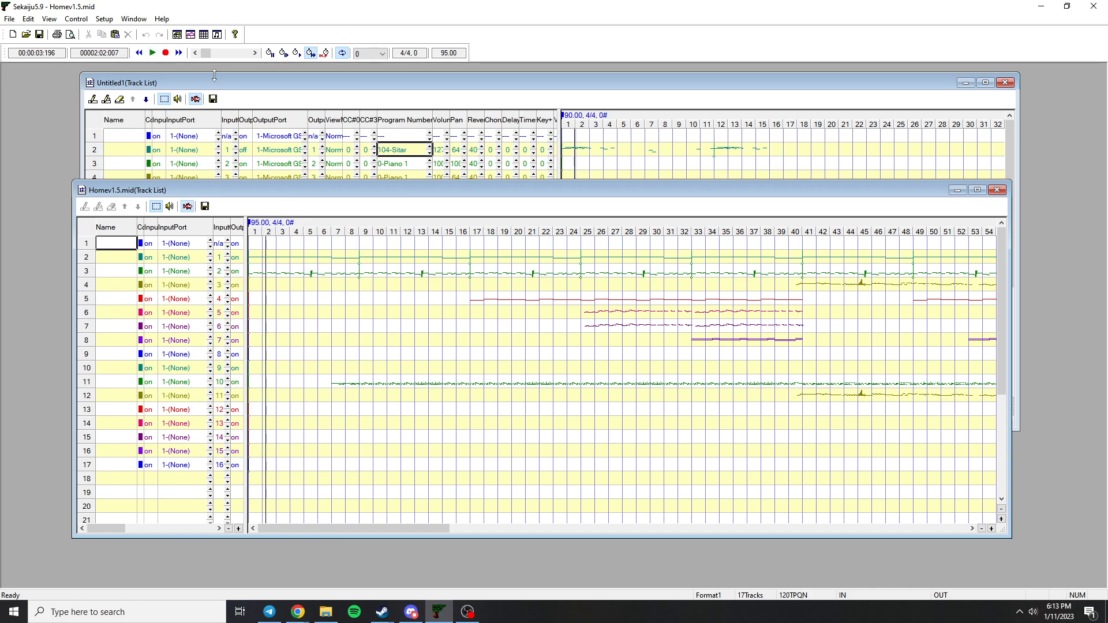
# - Set the playback speed to normal, play the song, and move the playback position back to the end of measure 4
pyautogui.click(296, 54)
pyautogui.press('space')
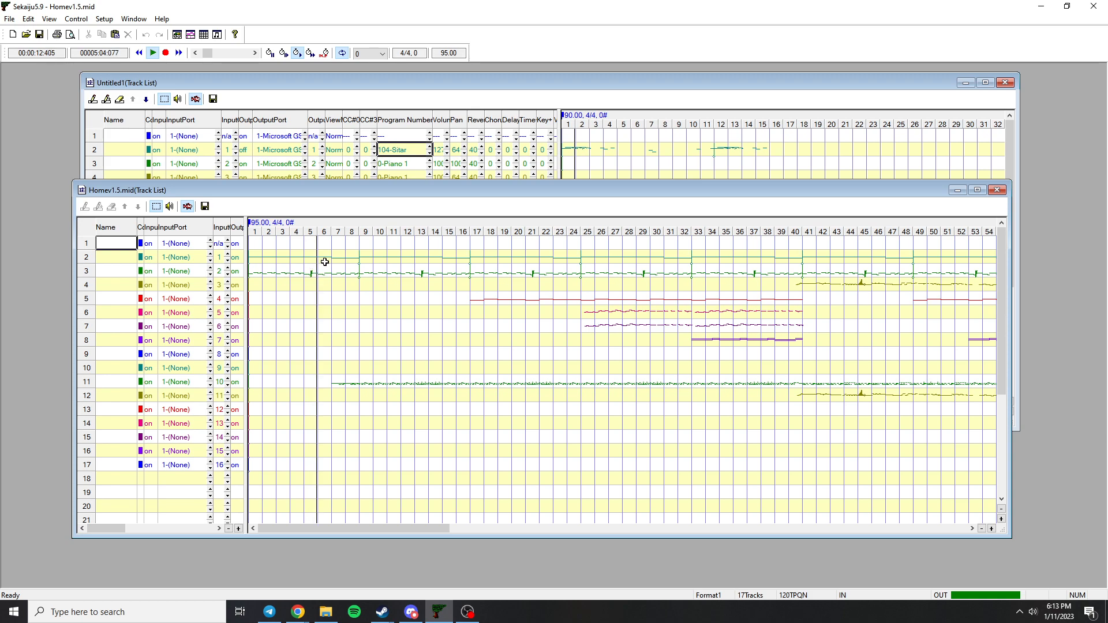
pyautogui.click(305, 230)
pyautogui.click(303, 226)
pyautogui.click(304, 228)
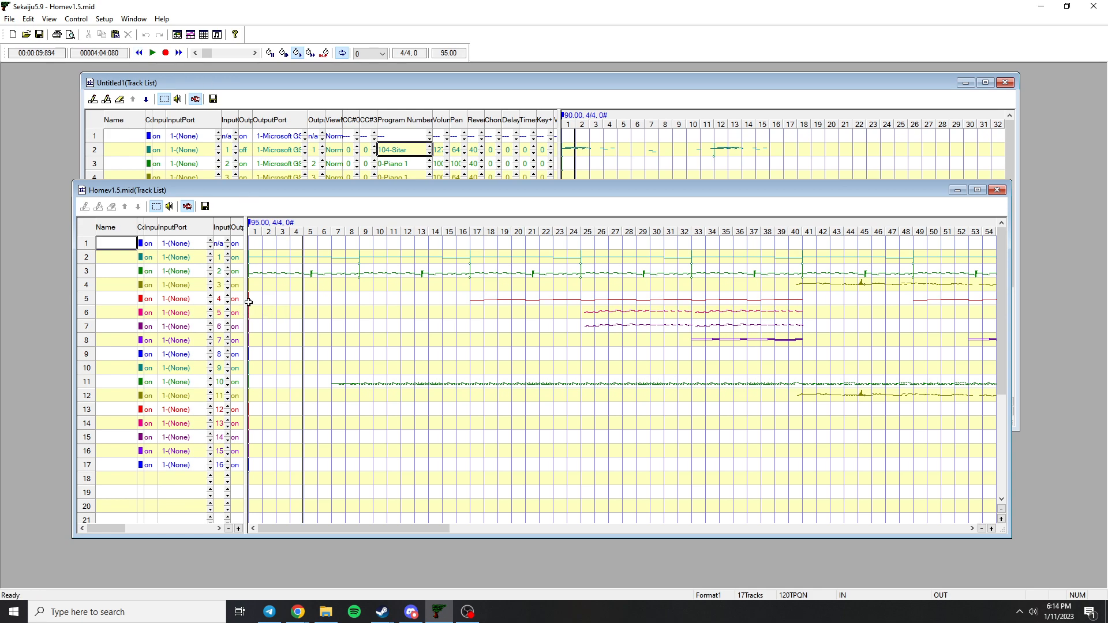
# - Widen the track properties area to show the instruments, volume and pan, and play measures 1 to 4 from the beginning
pyautogui.moveTo(248, 300); pyautogui.dragTo(542, 300)
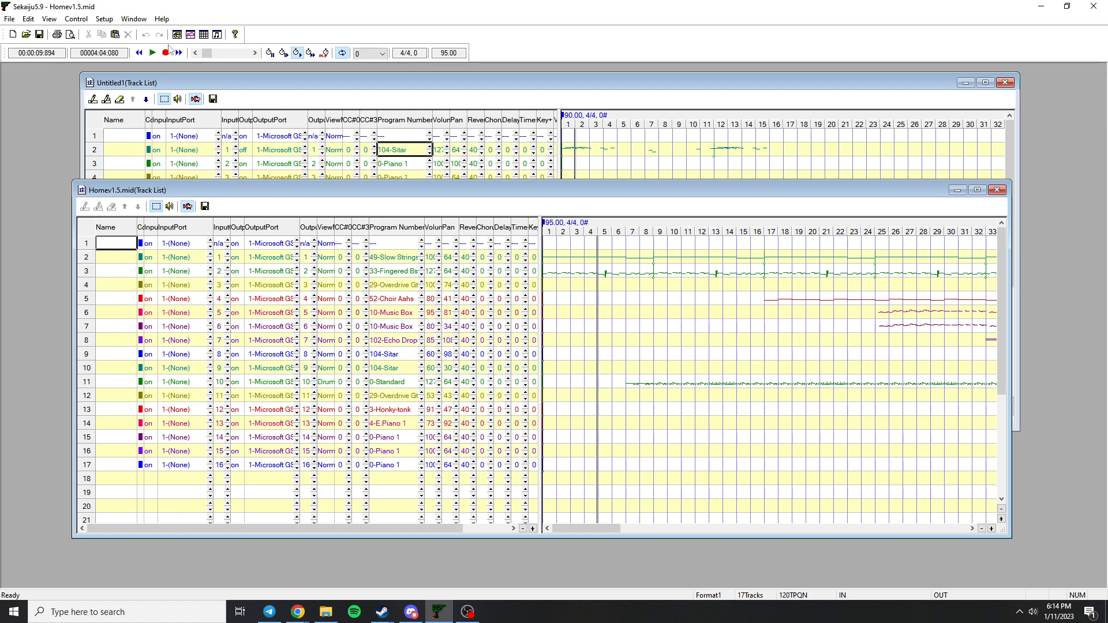
pyautogui.click(139, 53)
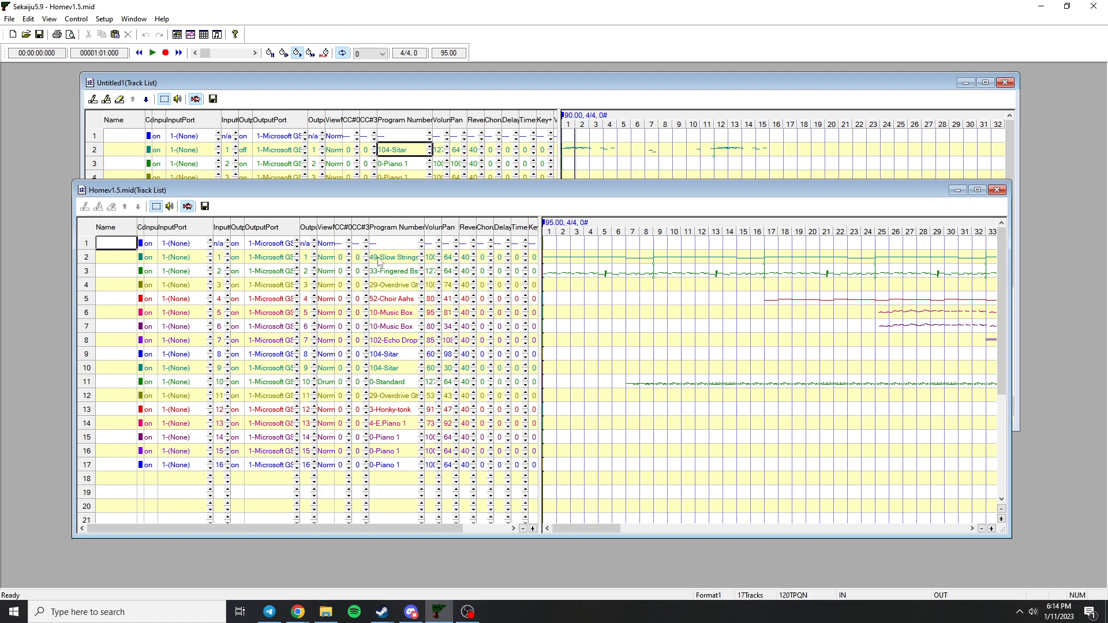
pyautogui.press('space')
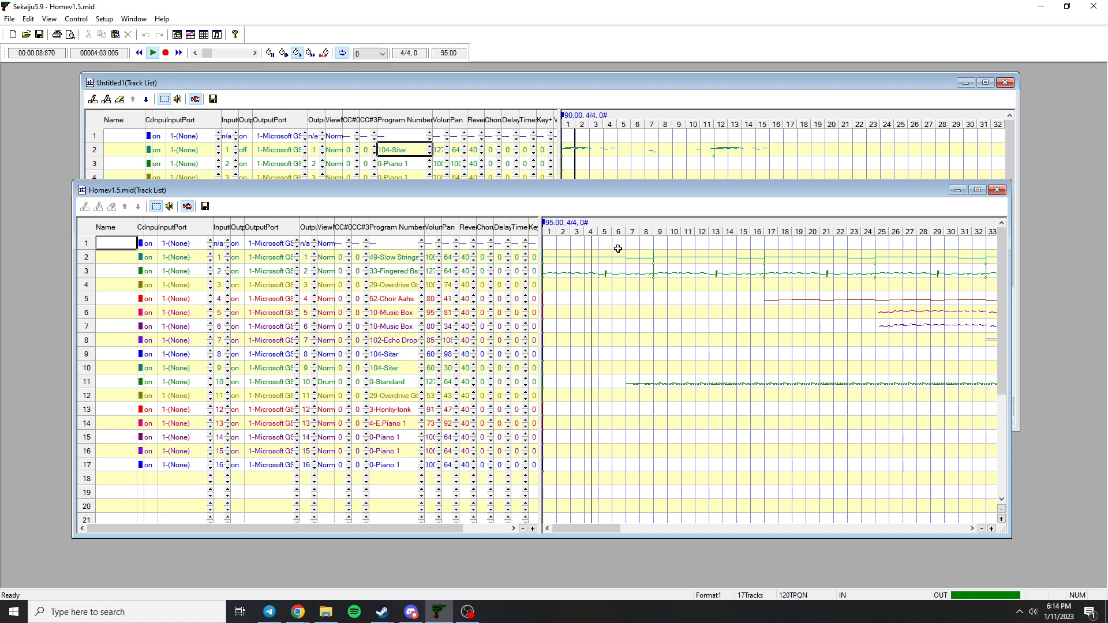
pyautogui.press('space')
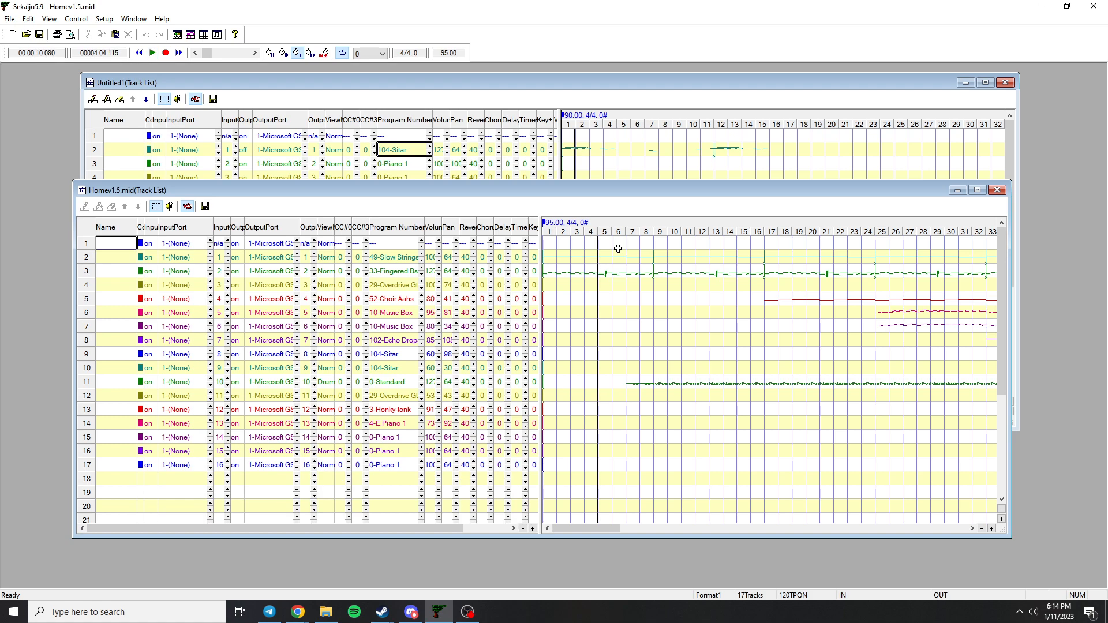
# - Try muting track 2, 49-Slow Strings, during playback from the beginning, and turn output back on for all tracks
pyautogui.rightClick(395, 258)
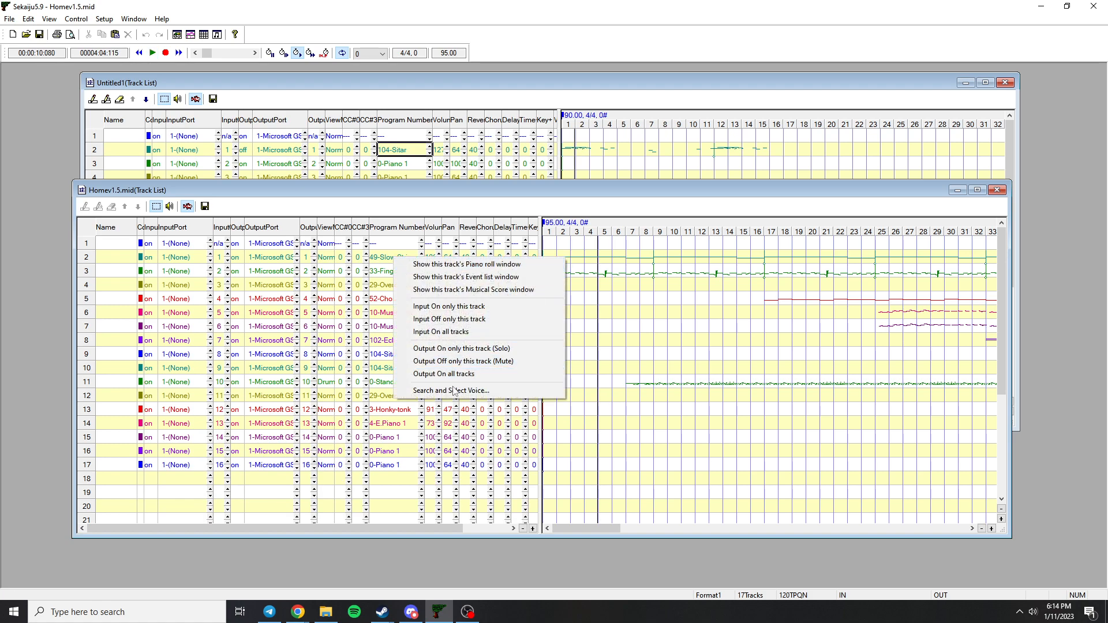
pyautogui.click(416, 361)
pyautogui.press('Home')
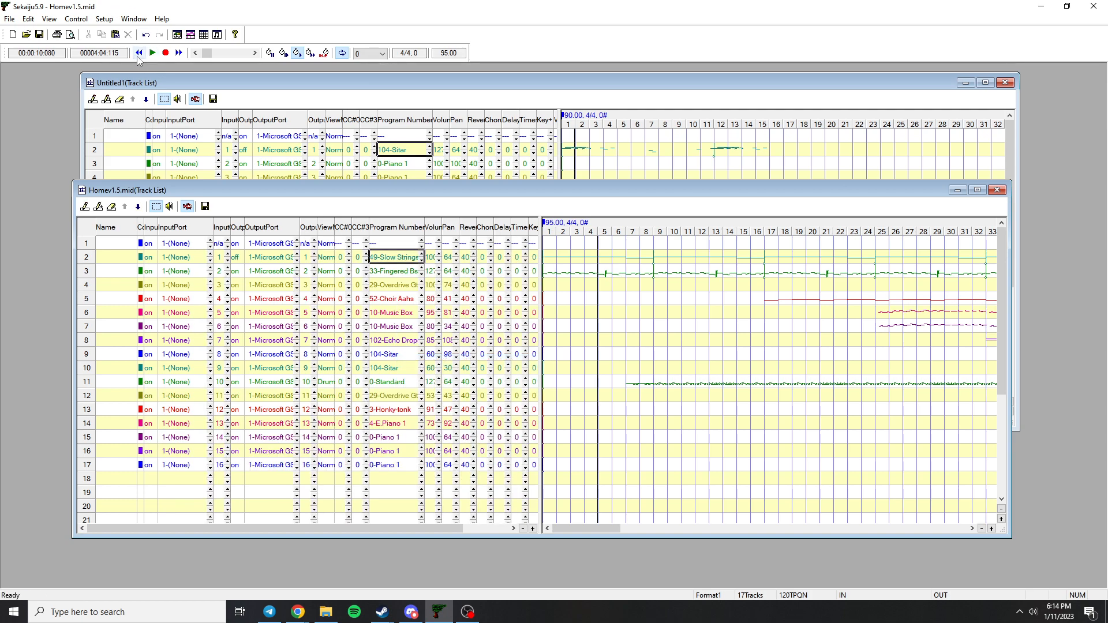
pyautogui.press('space')
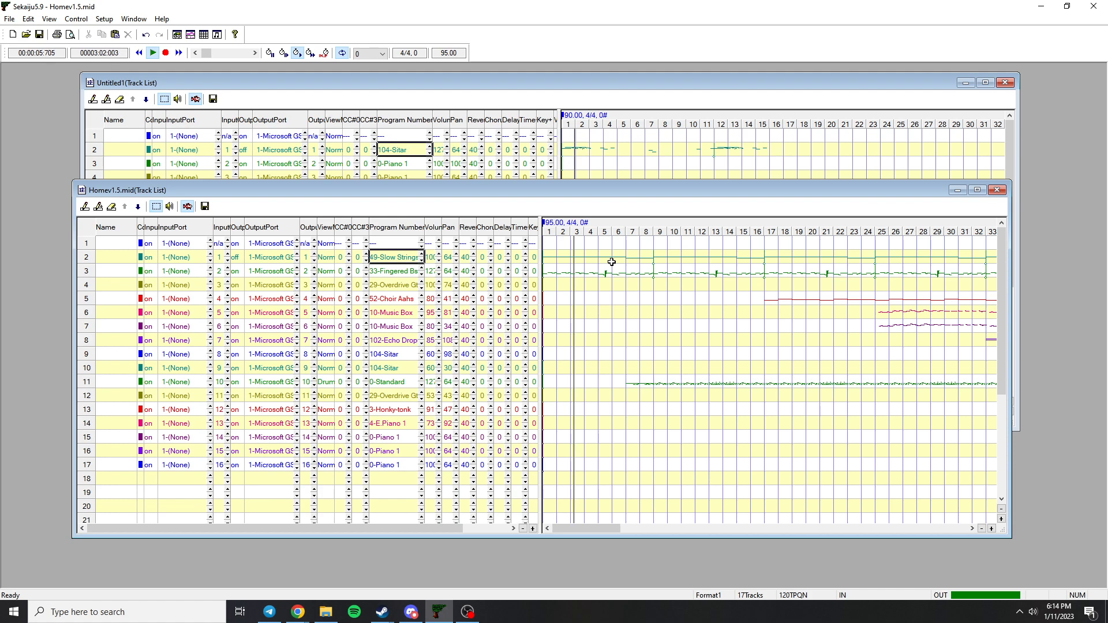
pyautogui.press('space')
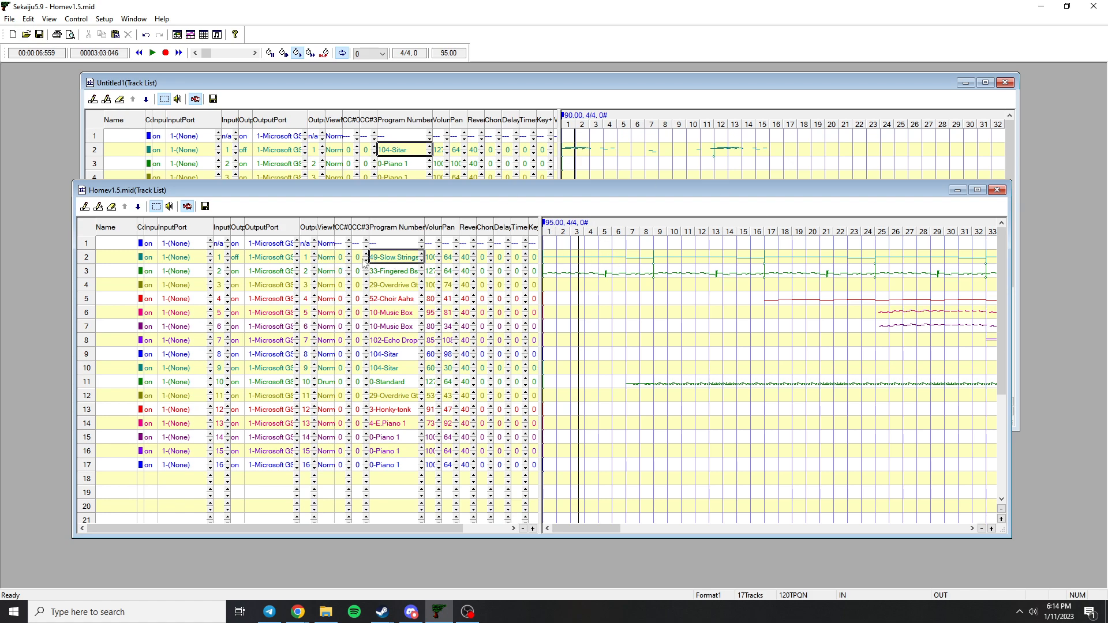
pyautogui.rightClick(386, 253)
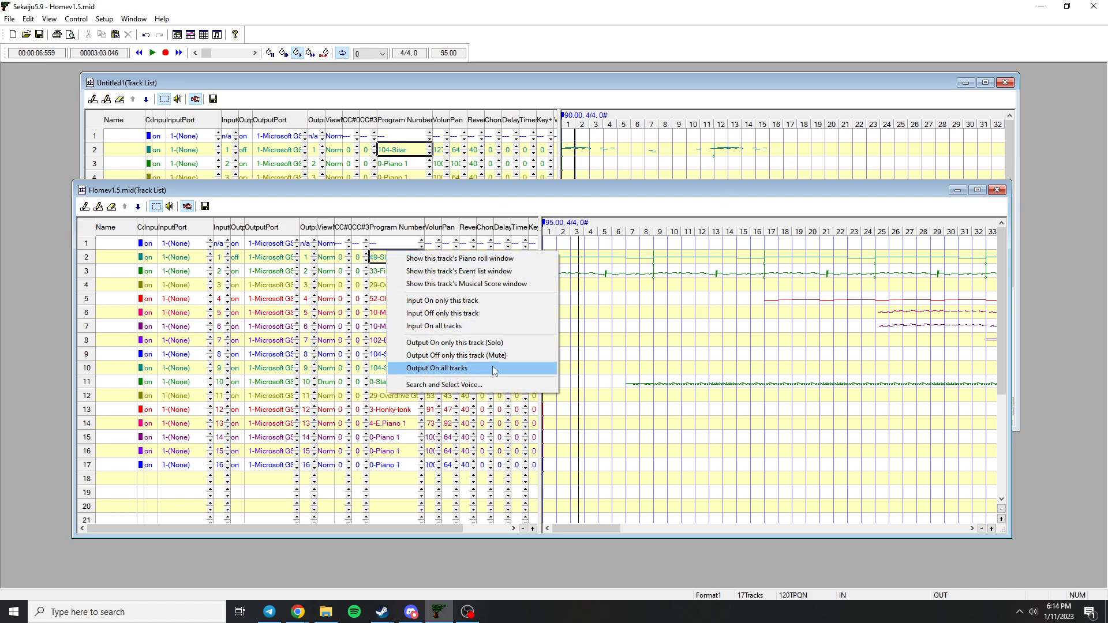
pyautogui.click(437, 368)
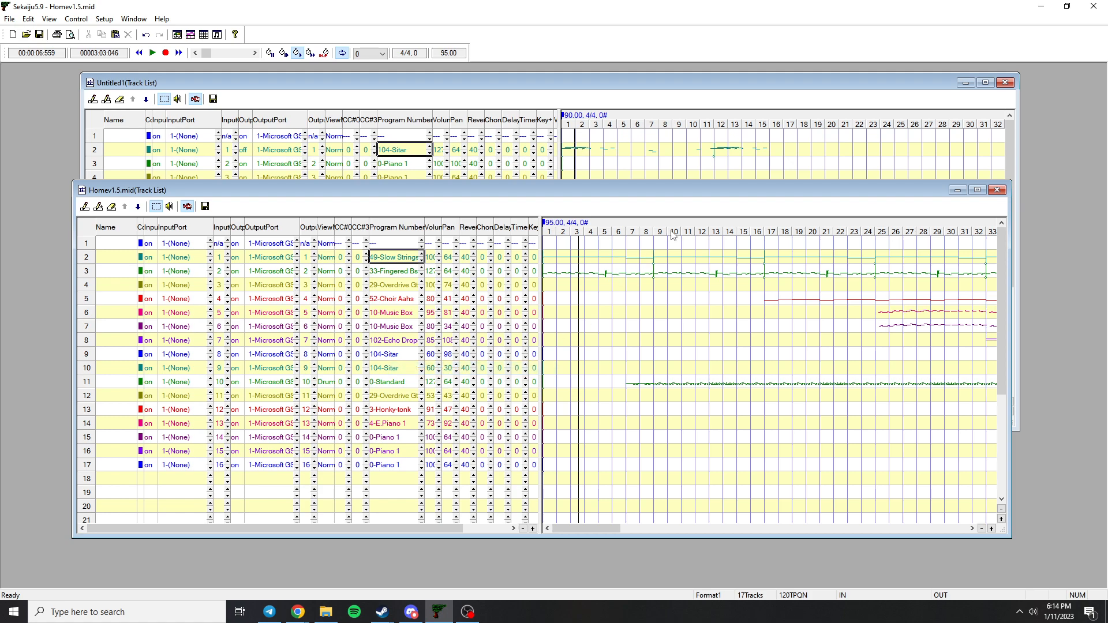
# - Play the song from the end of measure 24 into measure 26 and return the playback position to measure 25
pyautogui.moveTo(606, 530); pyautogui.dragTo(640, 522)
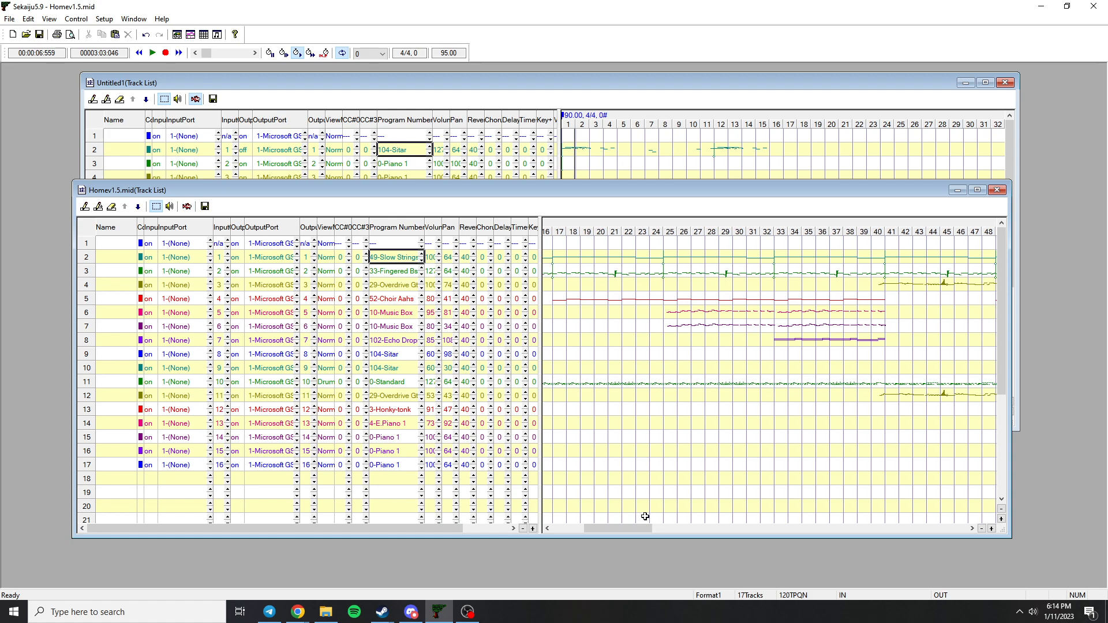
pyautogui.moveTo(633, 531)
pyautogui.mouseDown()
pyautogui.moveTo(691, 524)
pyautogui.moveTo(640, 525)
pyautogui.mouseUp()
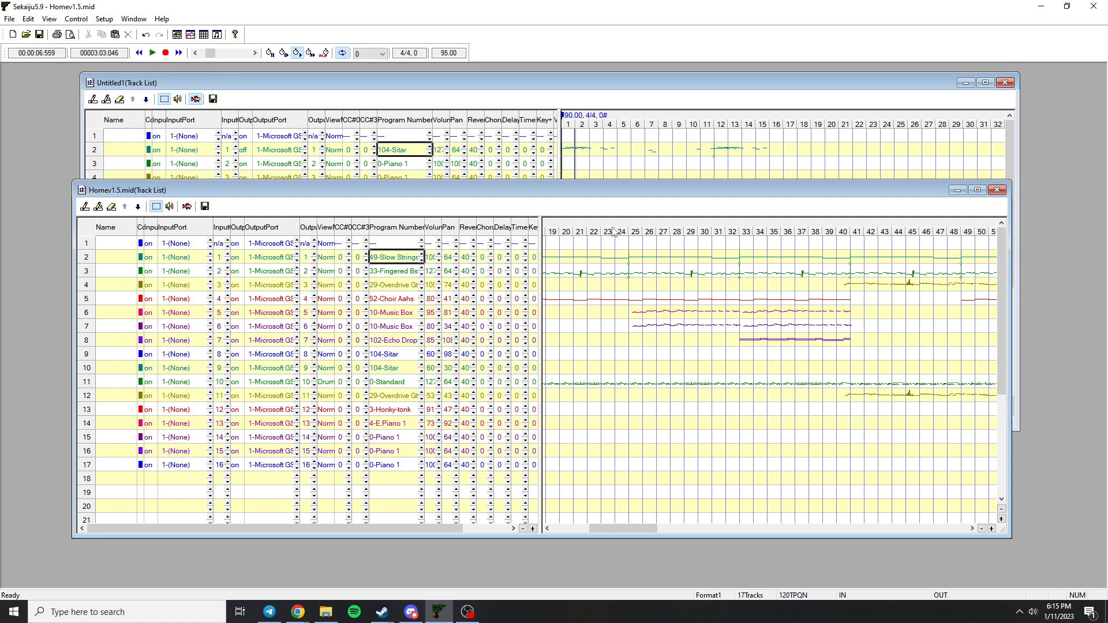
pyautogui.click(630, 230)
pyautogui.click(627, 229)
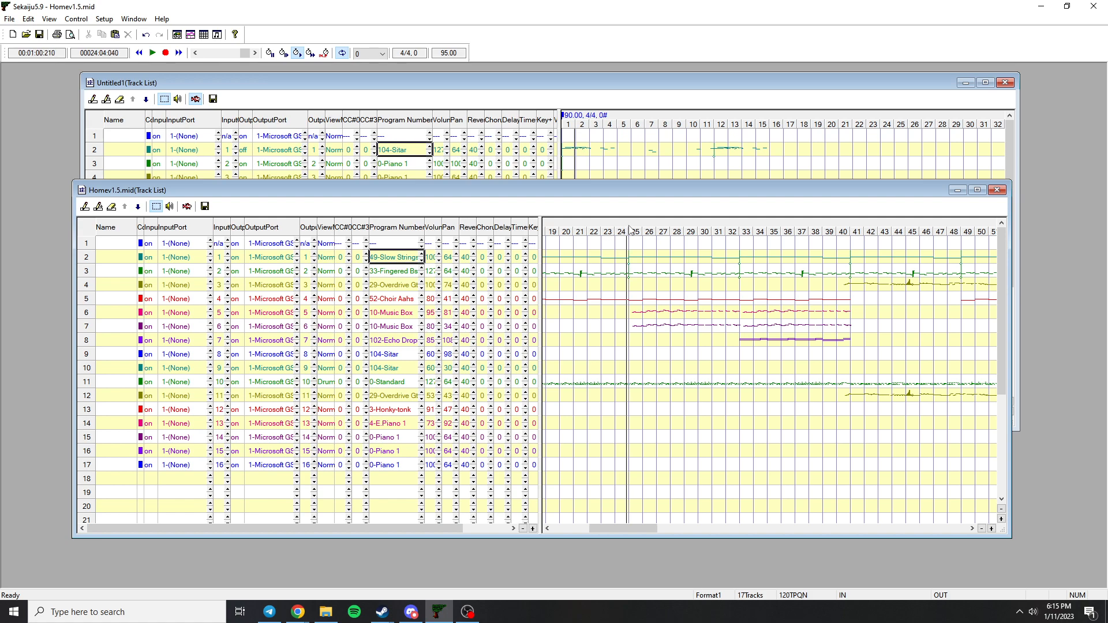
pyautogui.press('space')
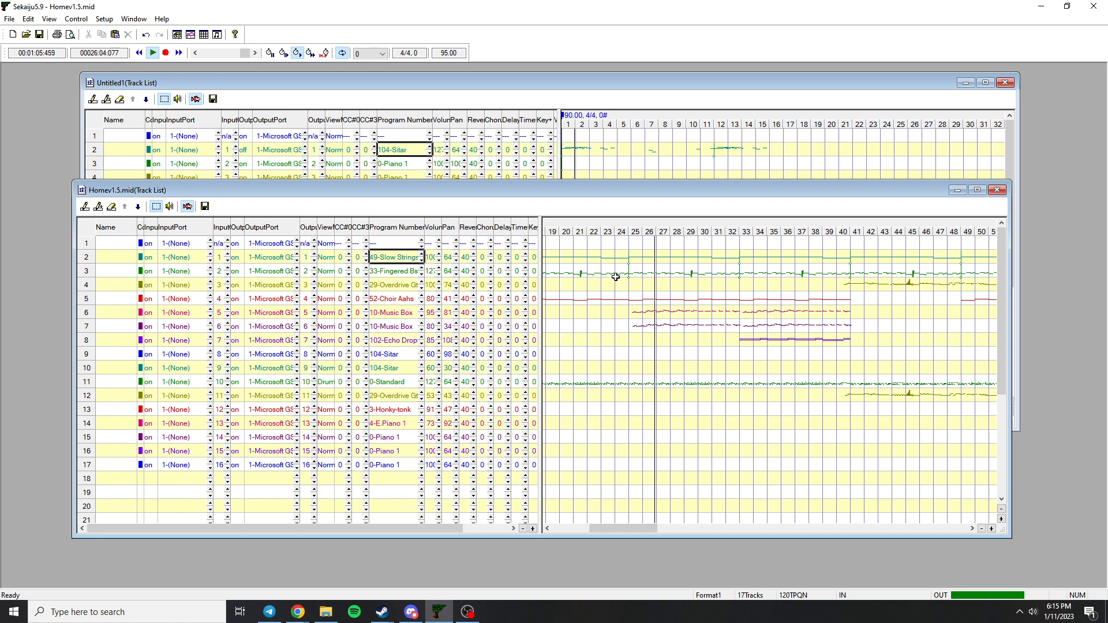
pyautogui.press('space')
pyautogui.click(632, 231)
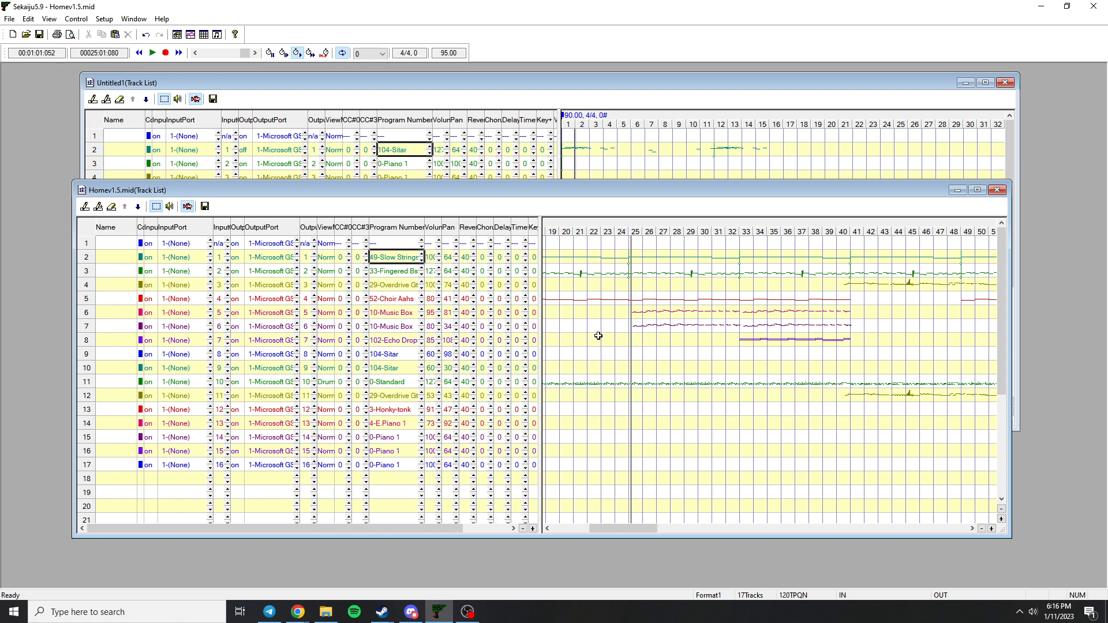
# - Try muting track 7, the second 10-Music Box, during playback from measure 25, and turn output back on for all tracks
pyautogui.rightClick(393, 326)
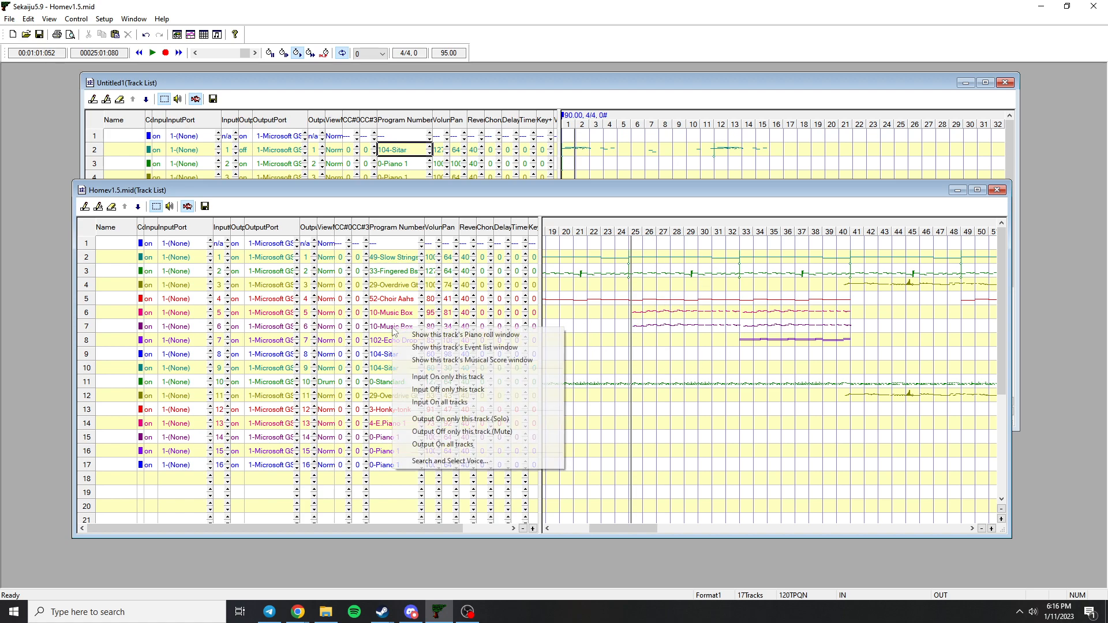
pyautogui.click(468, 432)
pyautogui.press('space')
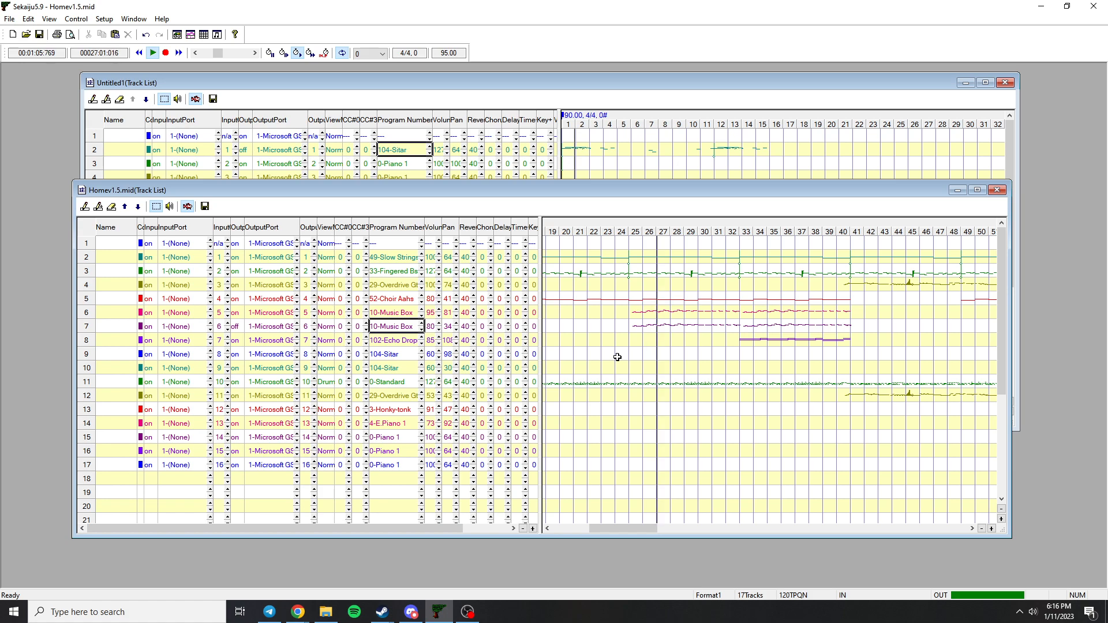
pyautogui.press('space')
pyautogui.click(622, 223)
pyautogui.click(626, 224)
pyautogui.click(629, 226)
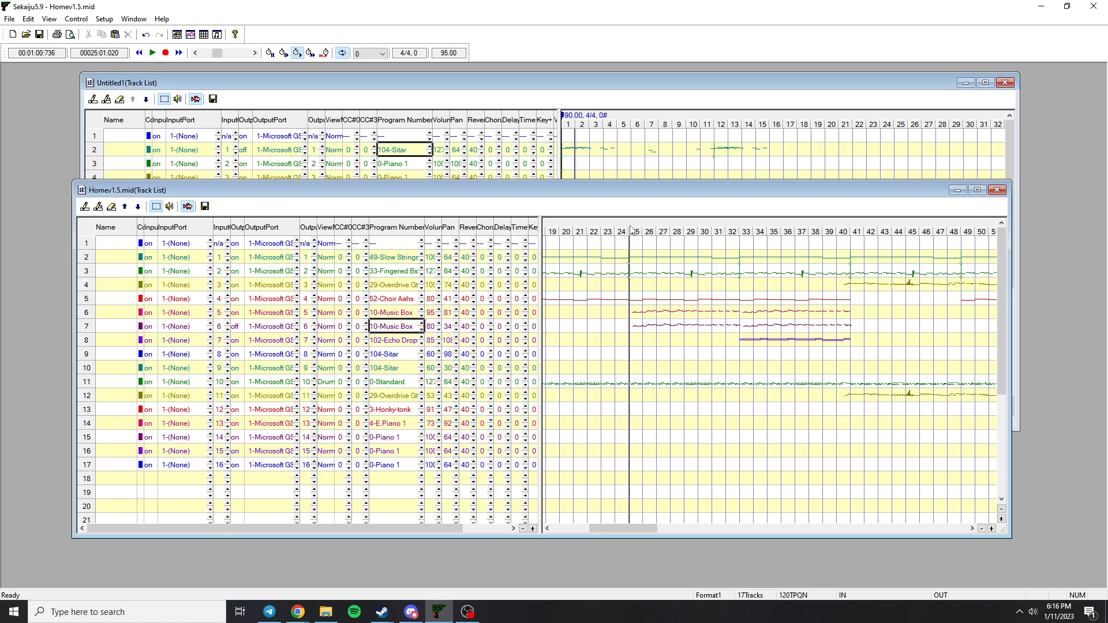
pyautogui.rightClick(395, 331)
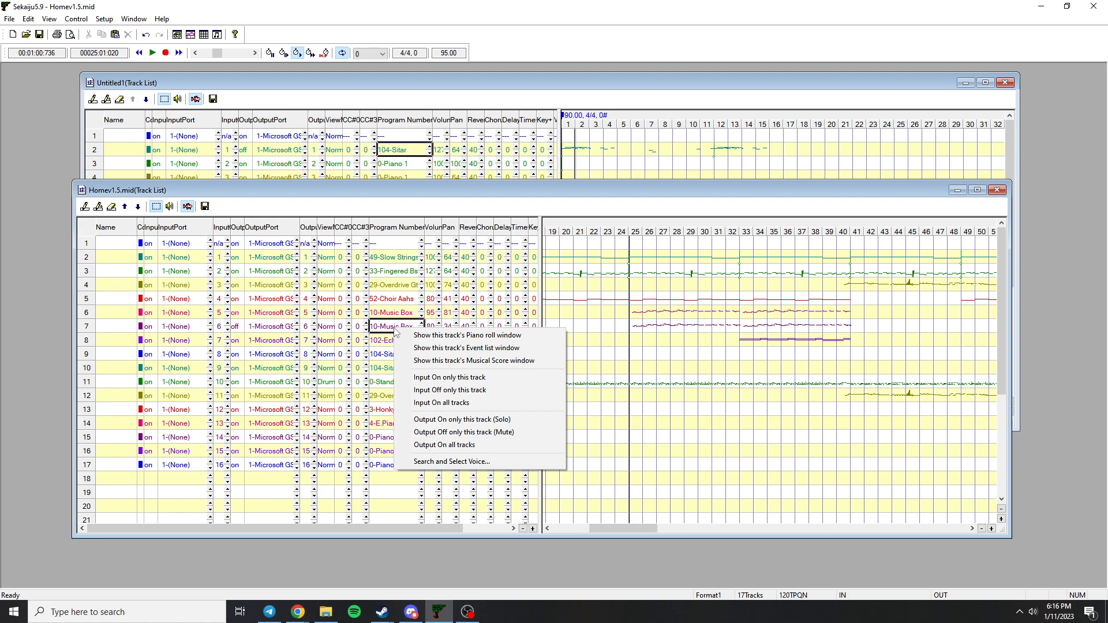
pyautogui.click(448, 445)
# - Copy the notes in measures 25 to 40 of track 6 onto track 9, 104-Sitar, and play from measure 25
pyautogui.moveTo(631, 191); pyautogui.dragTo(624, 184)
pyautogui.moveTo(628, 305); pyautogui.dragTo(834, 301)
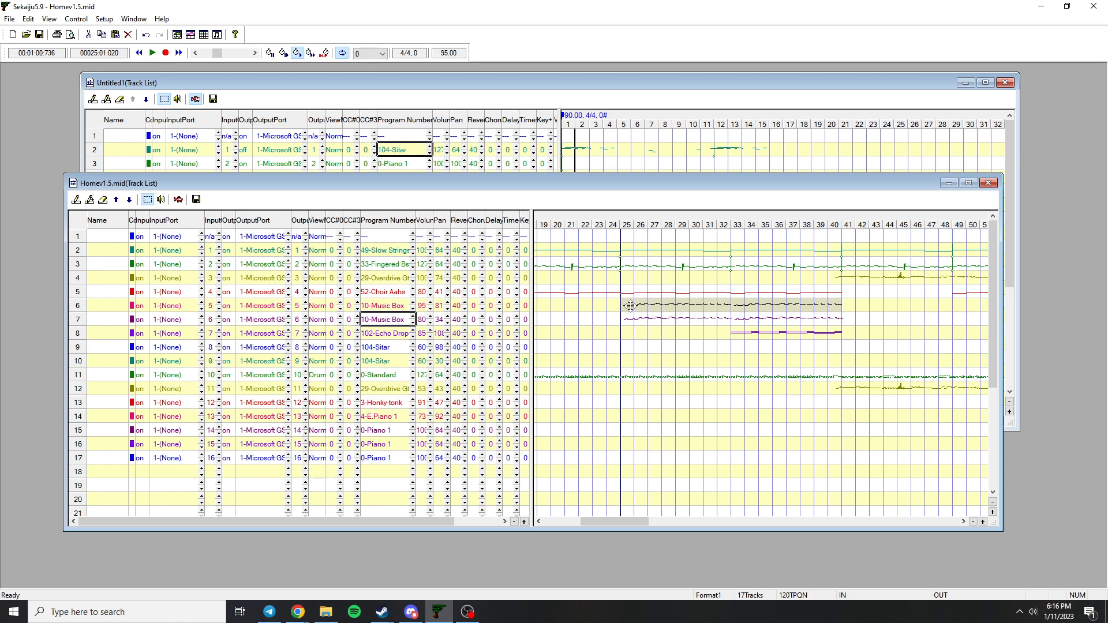
pyautogui.click(632, 346)
pyautogui.hotkey('ctrl', 'v')
pyautogui.click(611, 329)
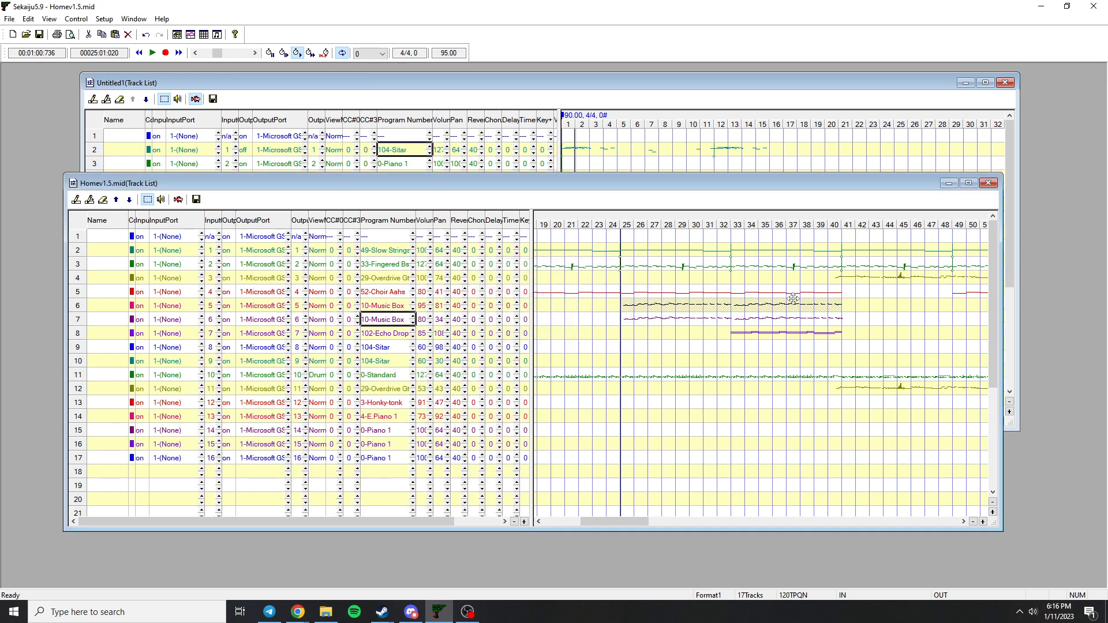
pyautogui.moveTo(625, 304); pyautogui.dragTo(629, 344)
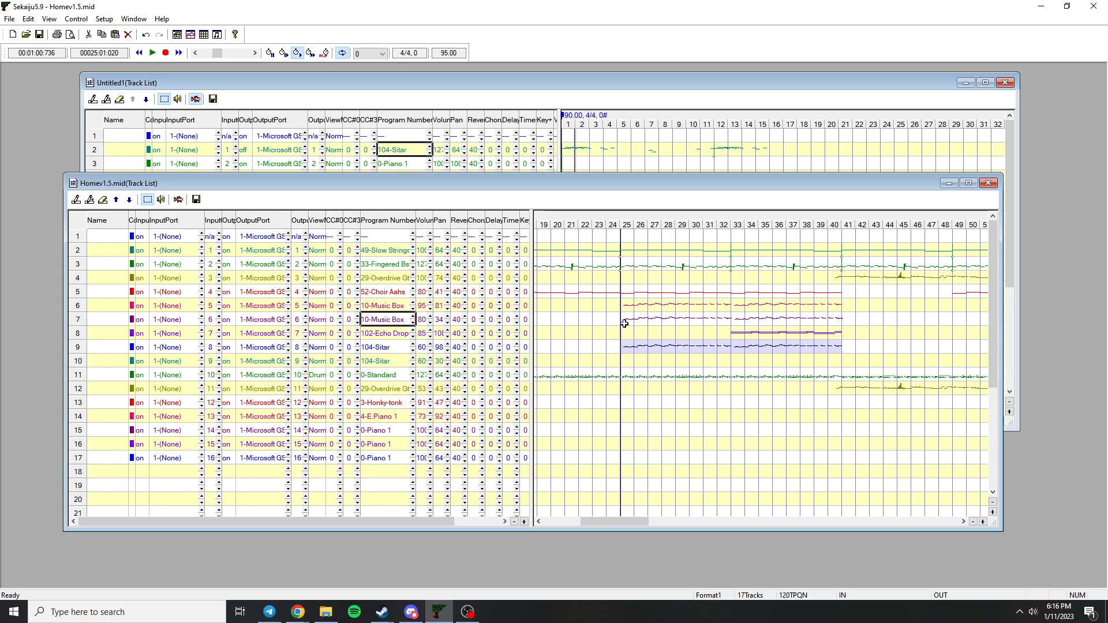
pyautogui.press('space')
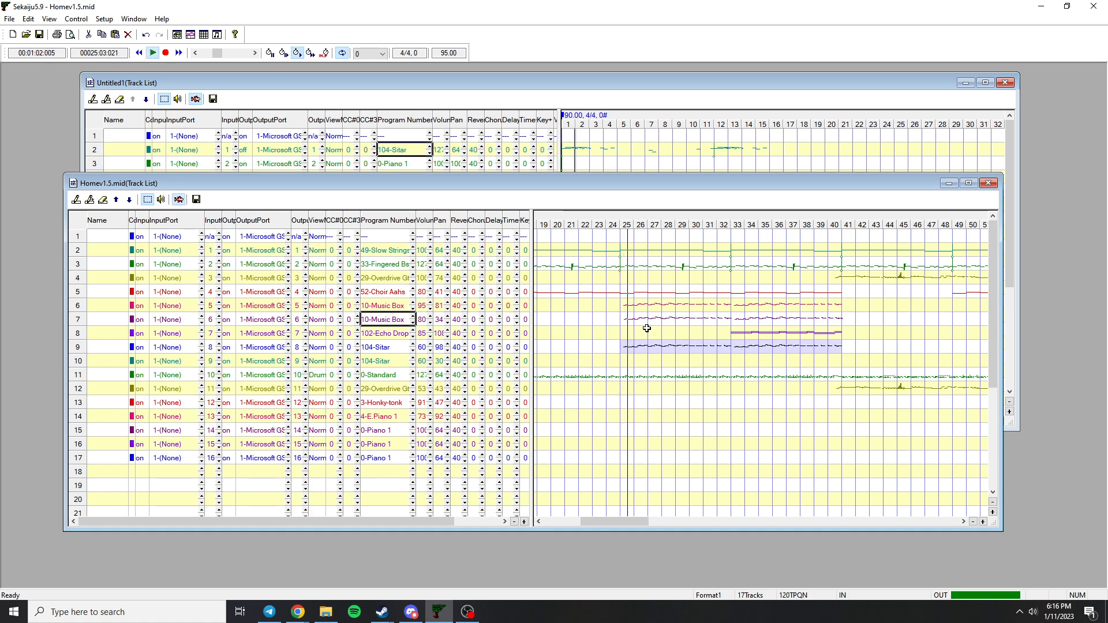
# - Stop playback and open the piano roll for the copied notes on track 9
pyautogui.press('space')
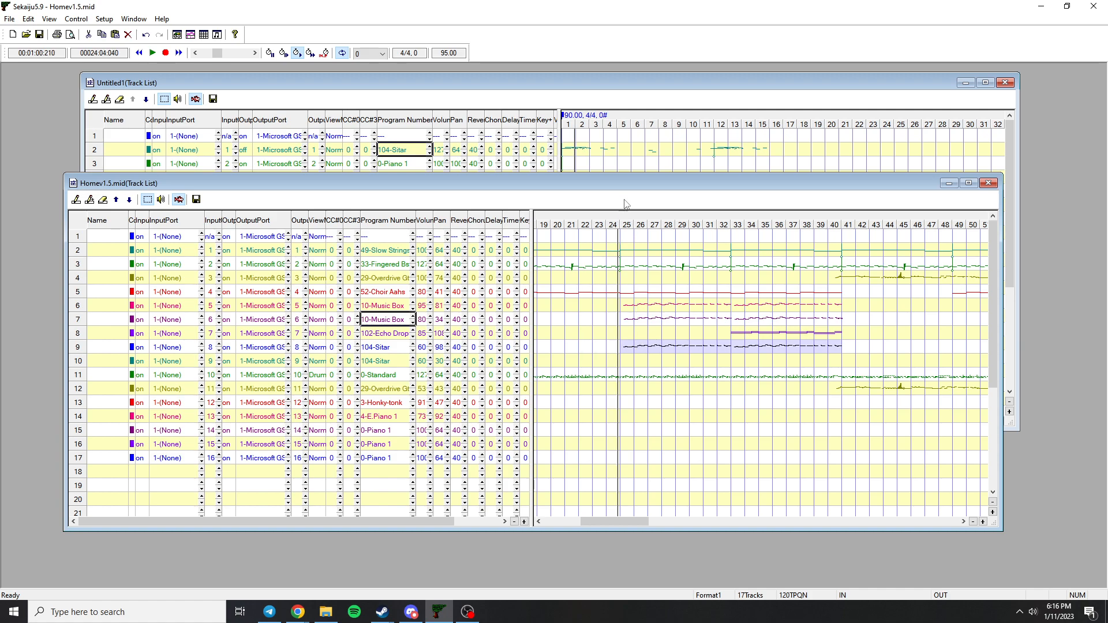
pyautogui.moveTo(627, 180); pyautogui.dragTo(622, 171)
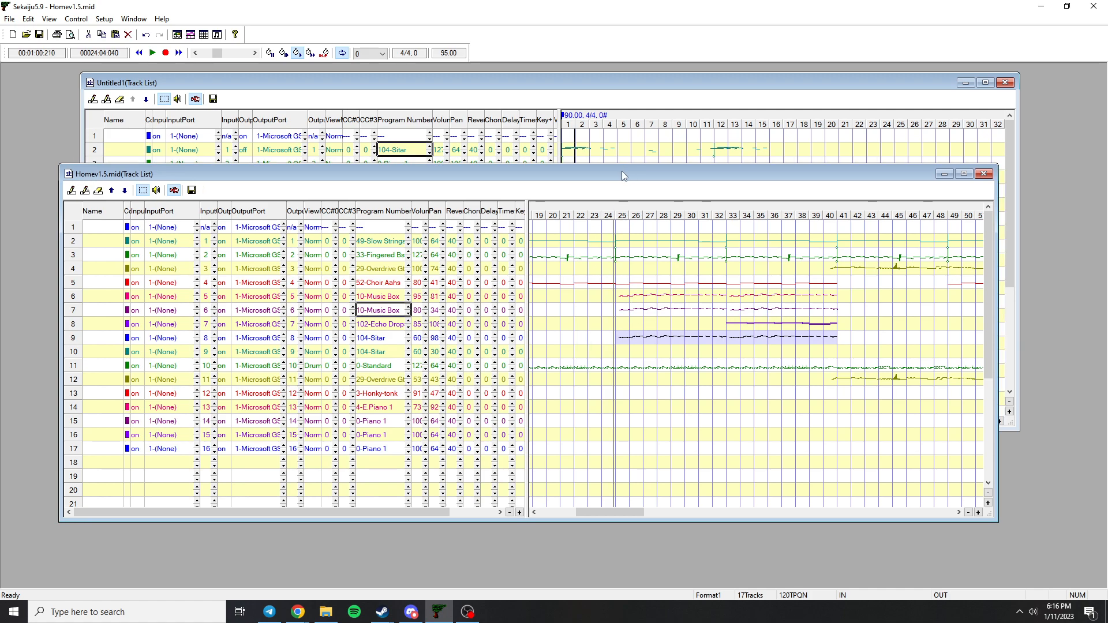
pyautogui.rightClick(618, 338)
pyautogui.click(662, 346)
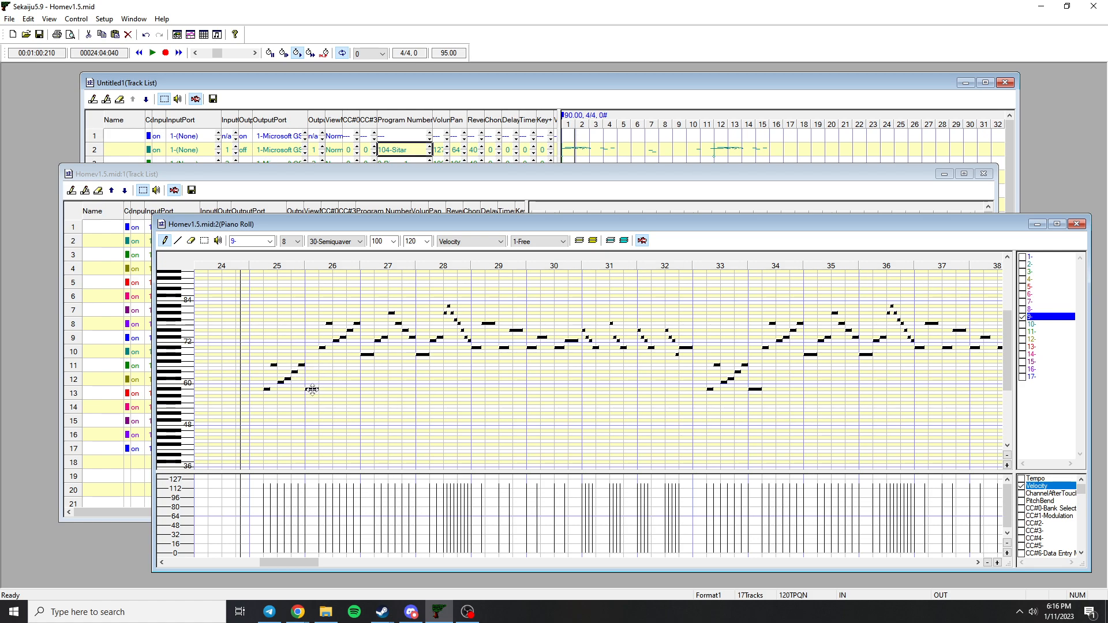
# - Shift all the copied notes on track 9 one semiquaver later and play into measure 26
pyautogui.click(206, 242)
pyautogui.click(312, 390)
pyautogui.moveTo(311, 390); pyautogui.dragTo(315, 390)
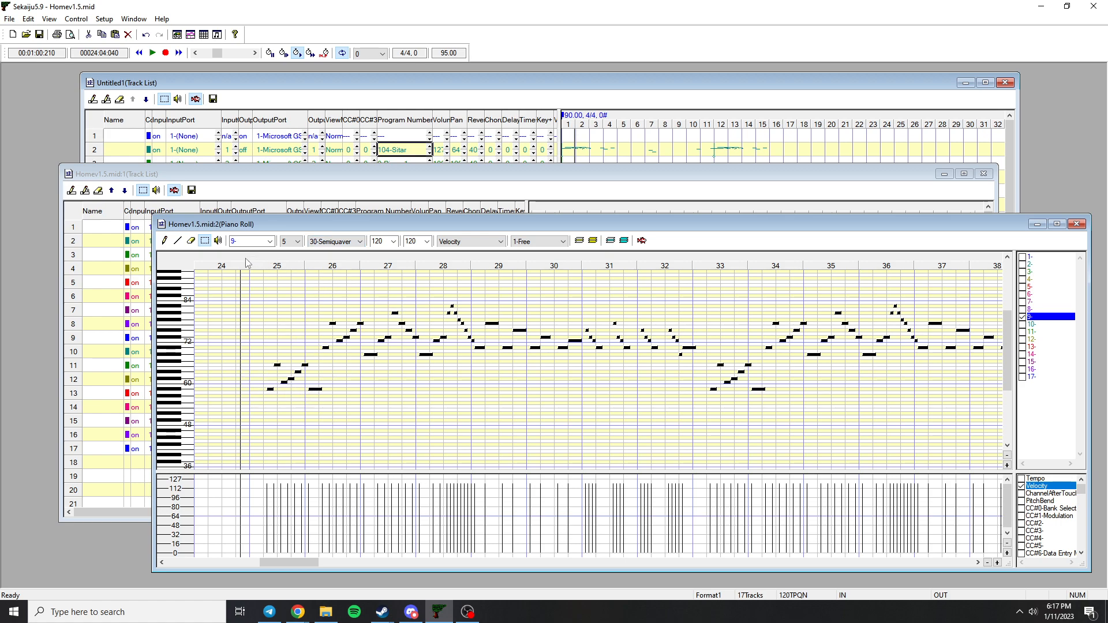
pyautogui.press('space')
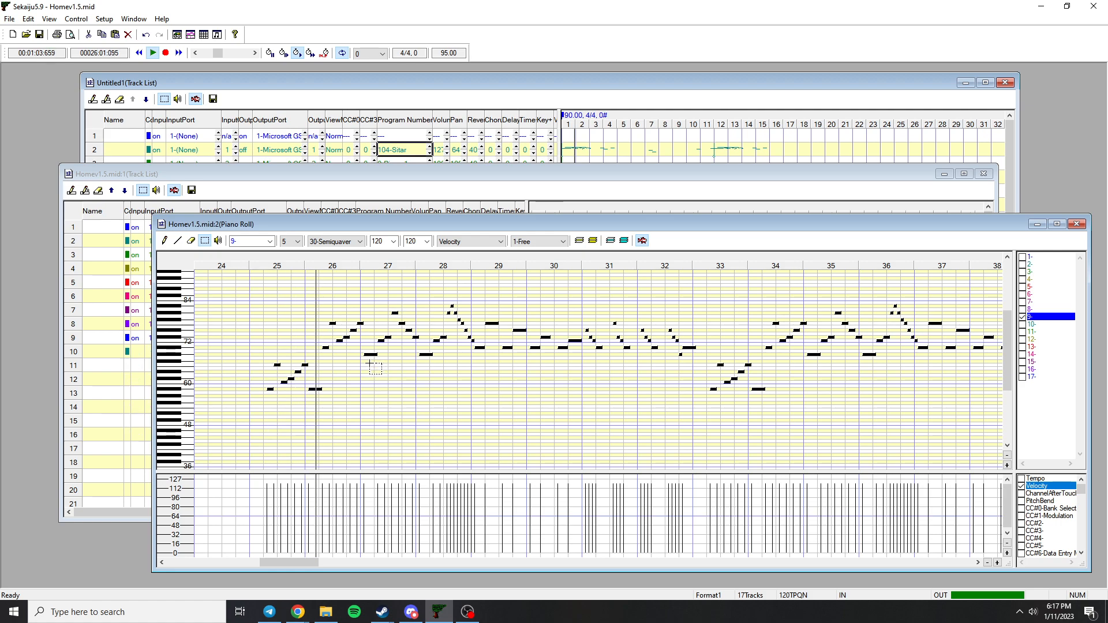
pyautogui.press('space')
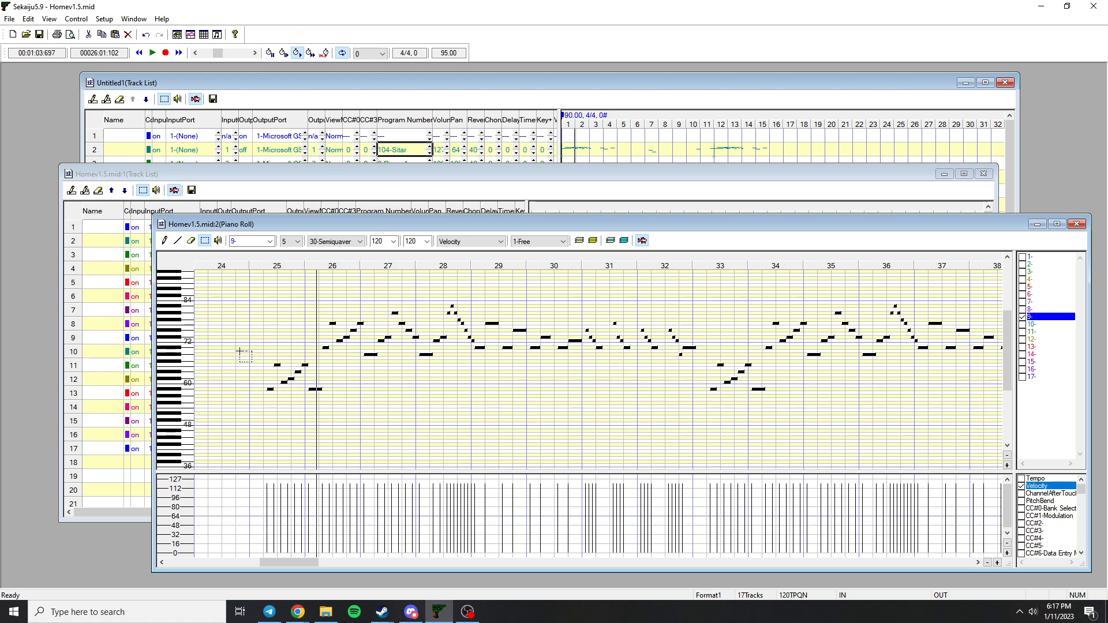
# - Set the piano roll's snap resolution to 15-Demisemiquaver
pyautogui.click(345, 247)
pyautogui.click(336, 255)
pyautogui.moveTo(270, 390); pyautogui.dragTo(269, 390)
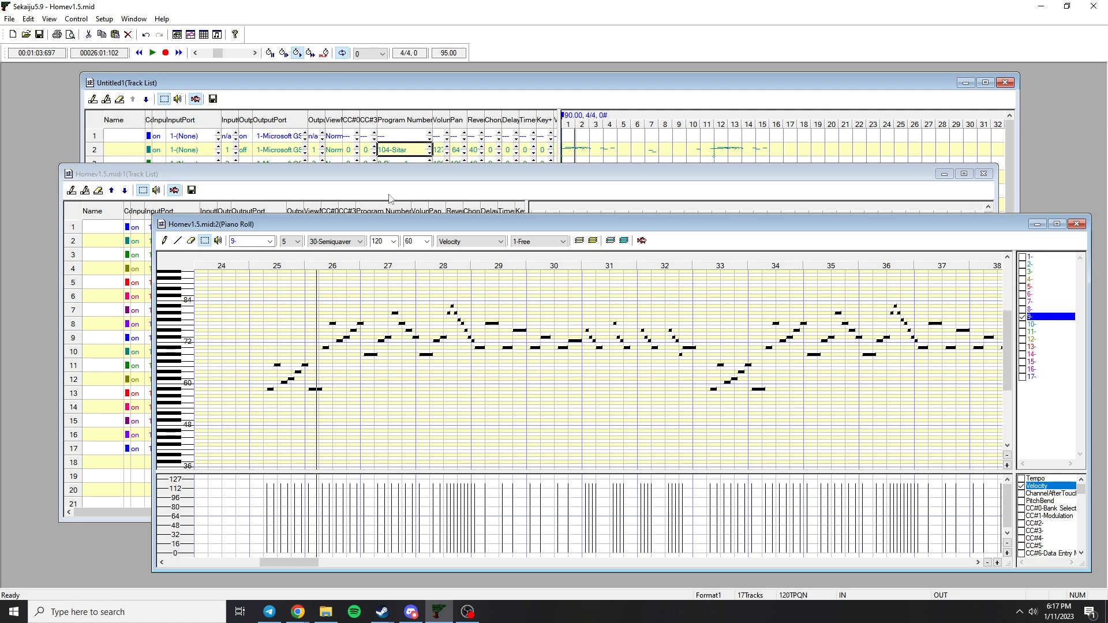
pyautogui.click(332, 242)
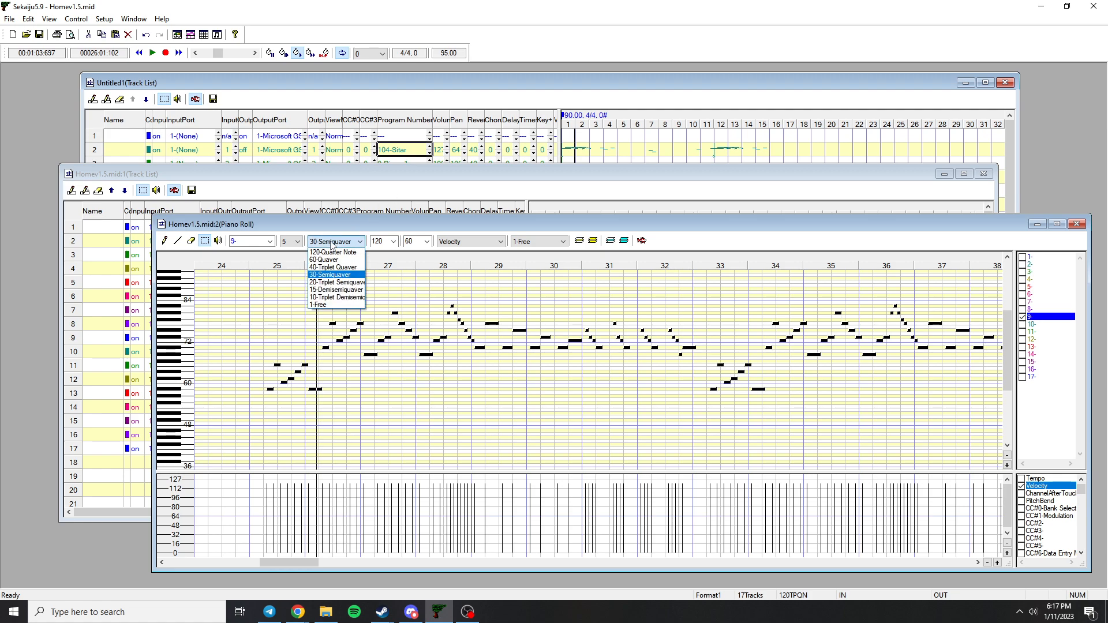
pyautogui.click(329, 291)
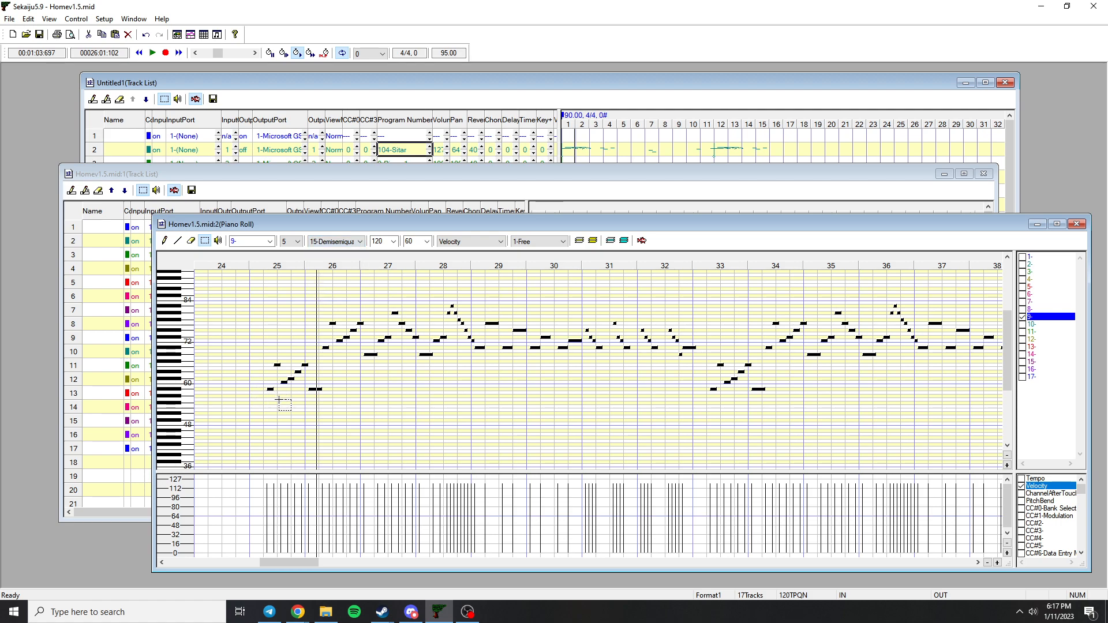
# - Shift the copied notes on track 9 one demisemiquaver earlier and play from measure 25 into measure 26
pyautogui.click(997, 563)
pyautogui.click(997, 563)
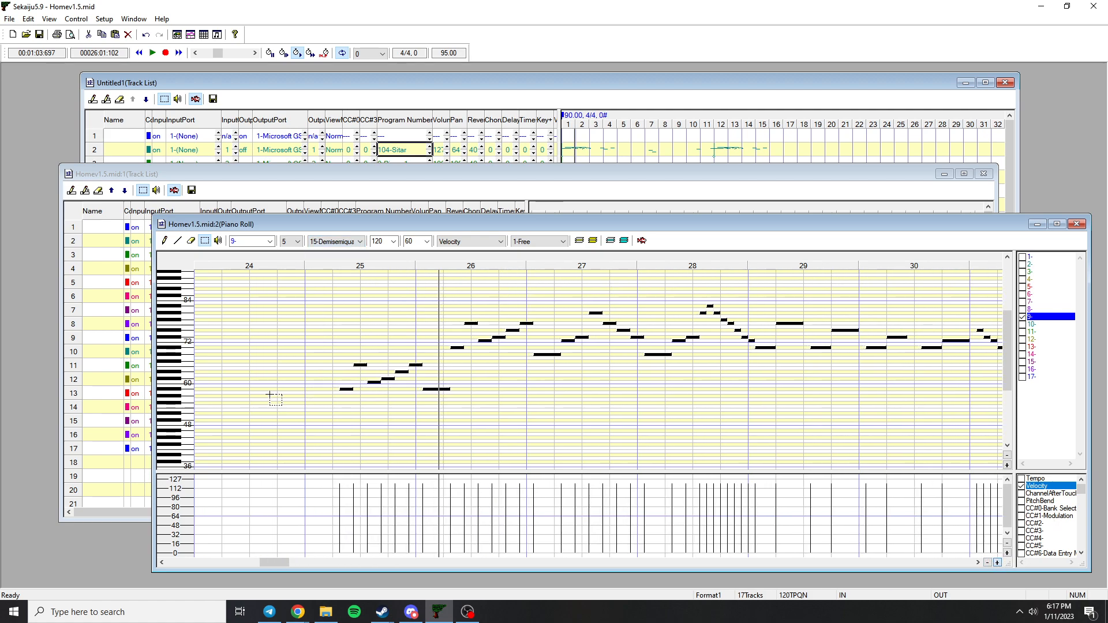
pyautogui.click(343, 389)
pyautogui.moveTo(342, 390); pyautogui.dragTo(339, 388)
pyautogui.click(323, 259)
pyautogui.press('space')
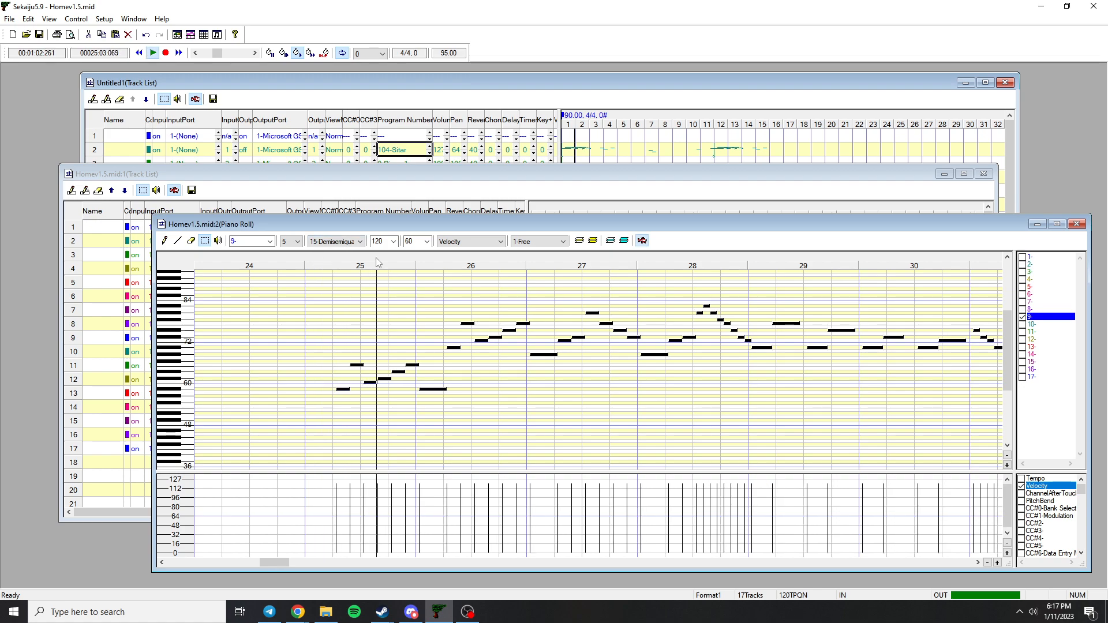
pyautogui.press('space')
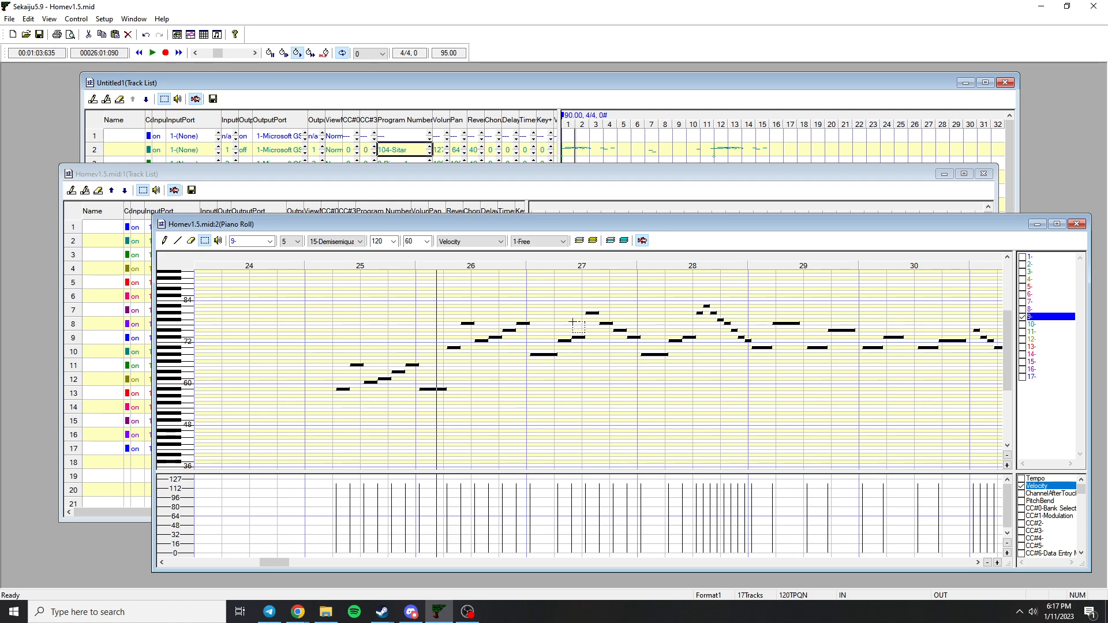
# - Close the piano roll, remove the copied notes from track 9, and clear the note selection on tracks 6 and 7
pyautogui.moveTo(473, 226); pyautogui.dragTo(416, 228)
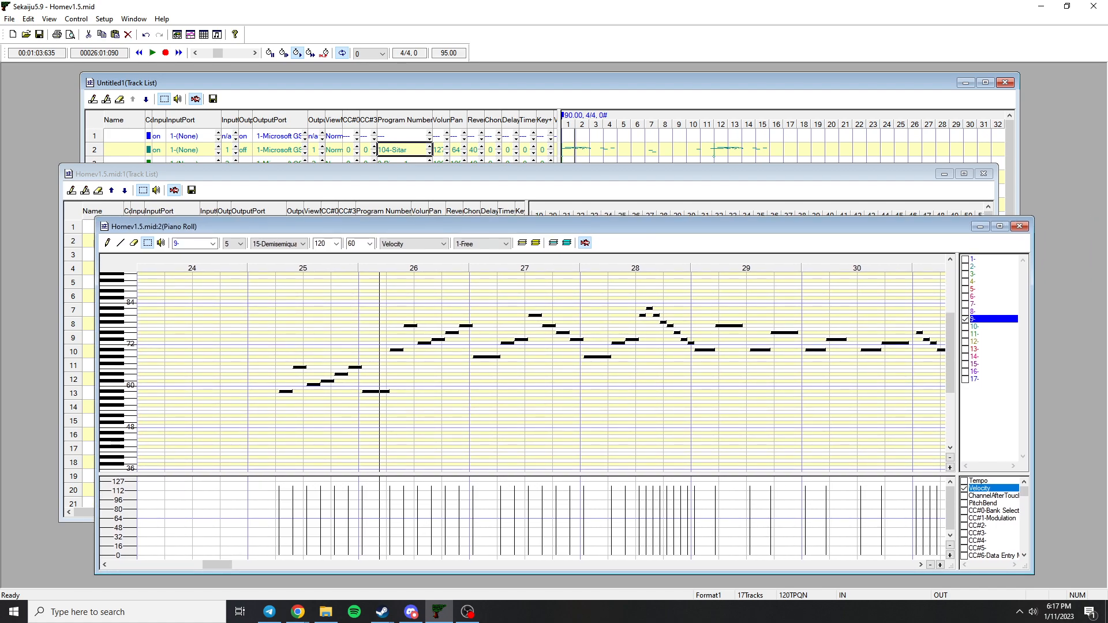
pyautogui.click(1020, 225)
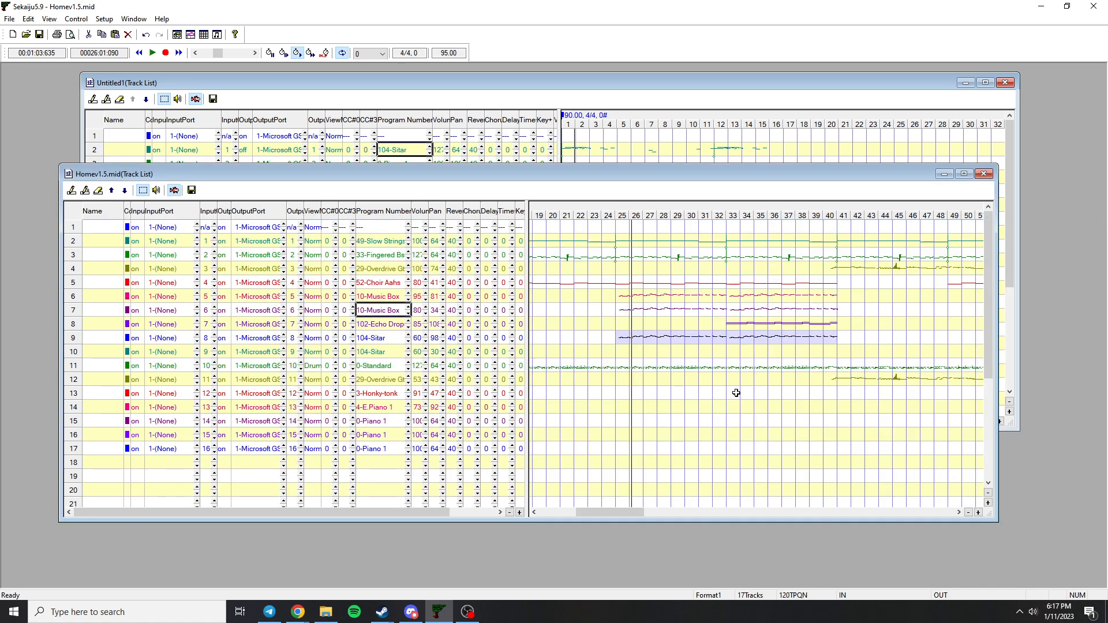
pyautogui.click(626, 296)
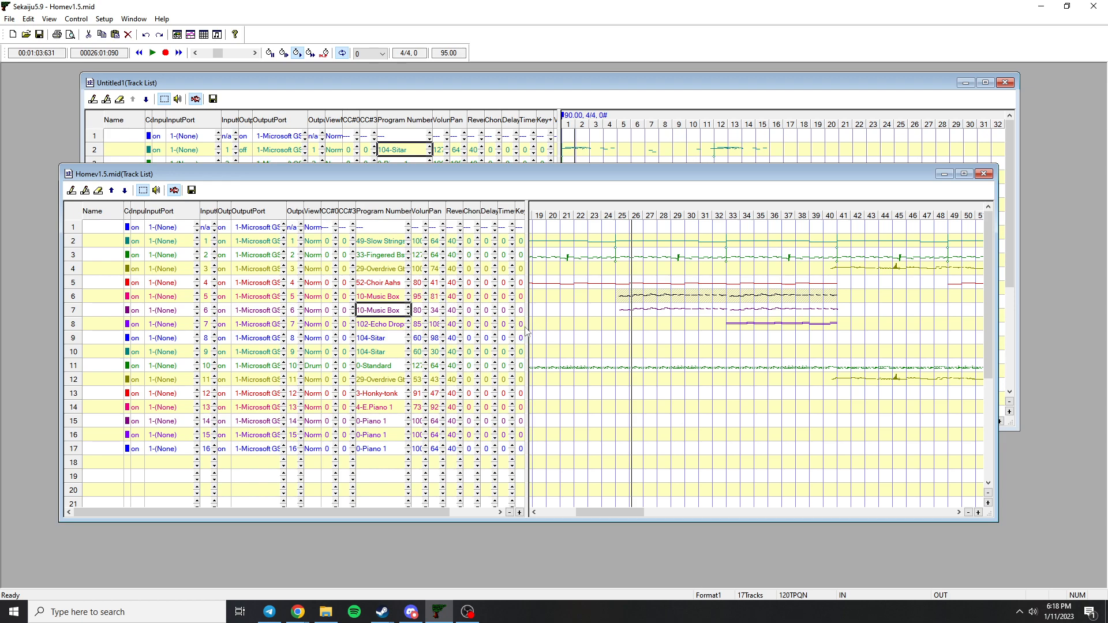
pyautogui.click(618, 325)
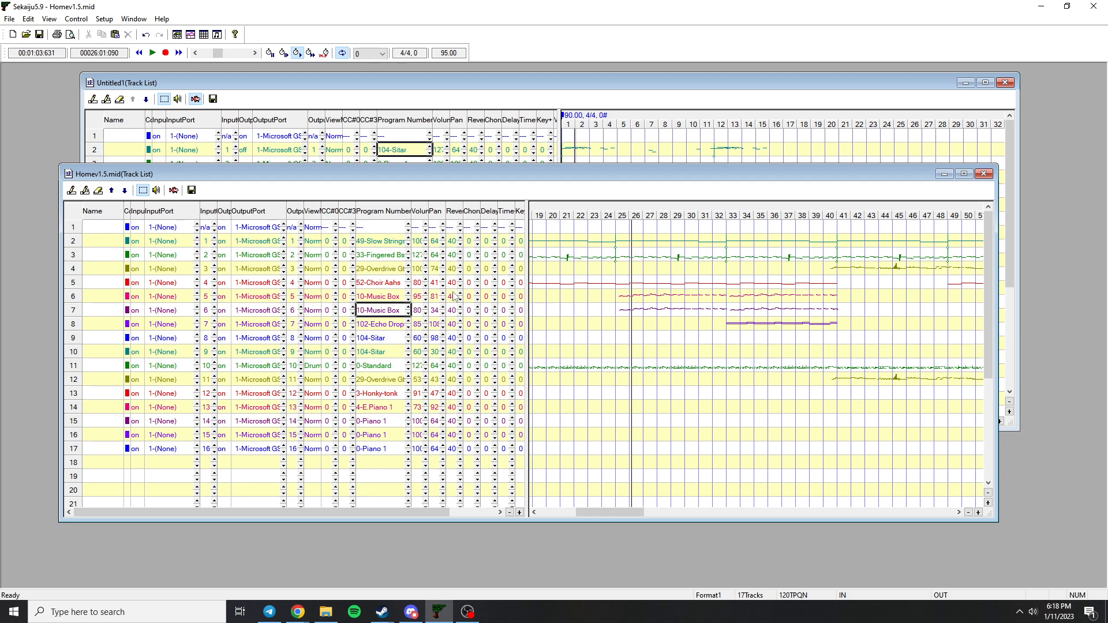
# - Play the song from the end of measure 24 into measure 27
pyautogui.click(622, 212)
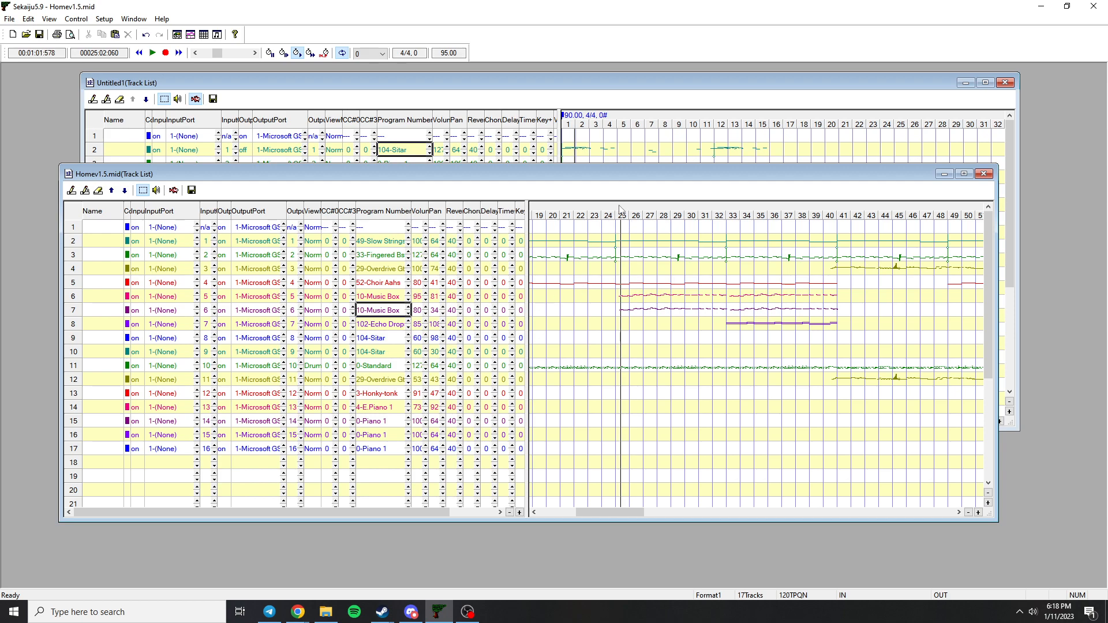
pyautogui.click(611, 211)
pyautogui.press('space')
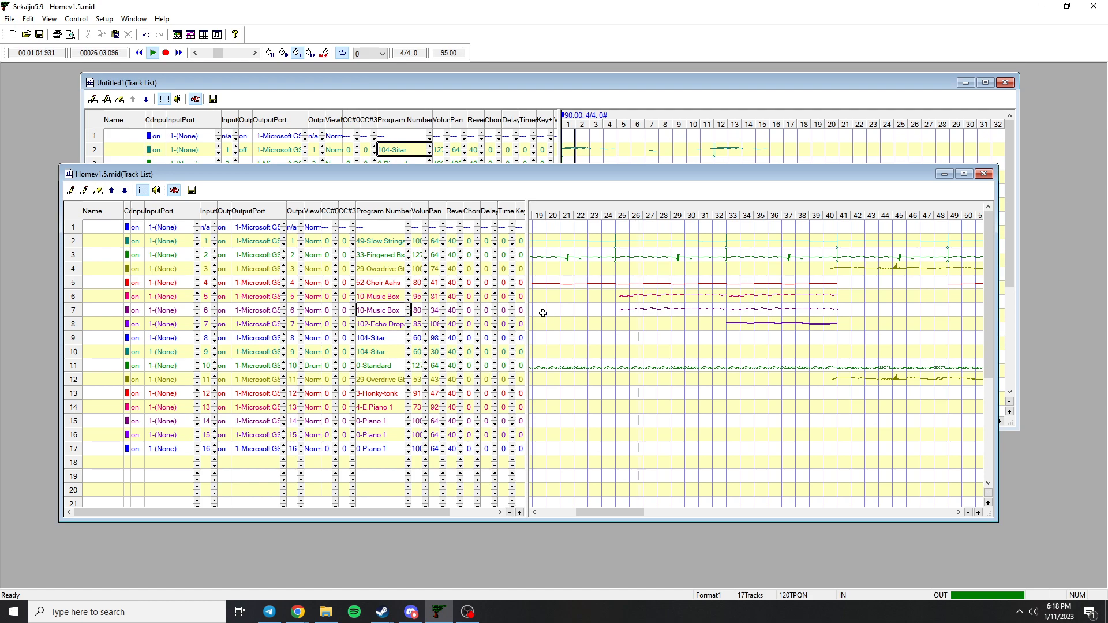
pyautogui.press('space')
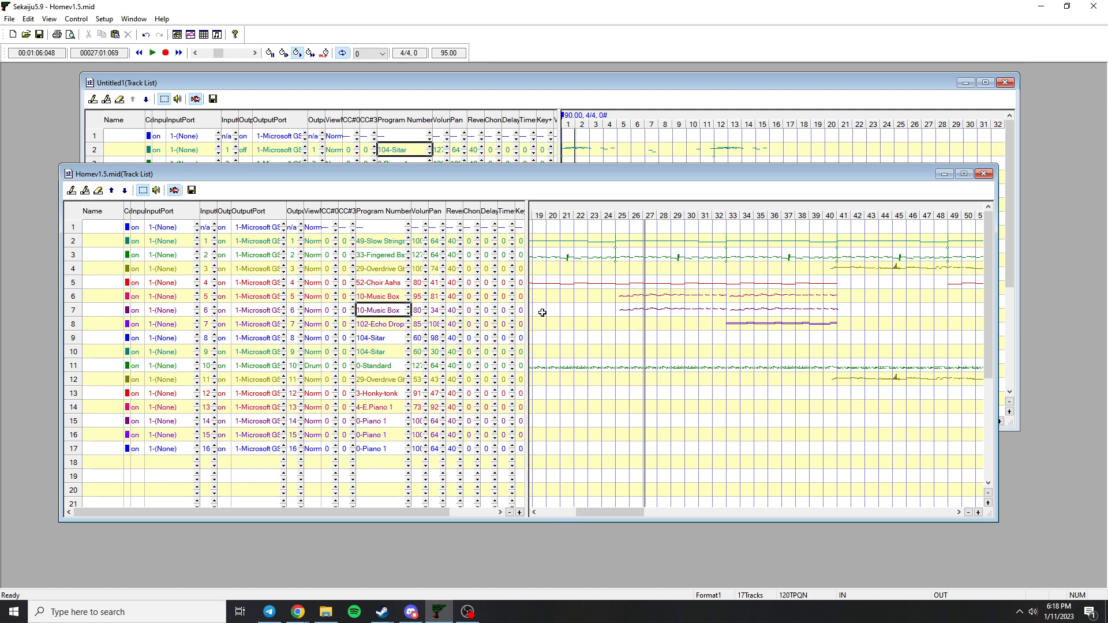
# - Copy the notes in measures 25 to 40 of track 7, the second 10-Music Box, onto track 9
pyautogui.moveTo(611, 511)
pyautogui.mouseDown()
pyautogui.moveTo(685, 510)
pyautogui.moveTo(606, 509)
pyautogui.mouseUp()
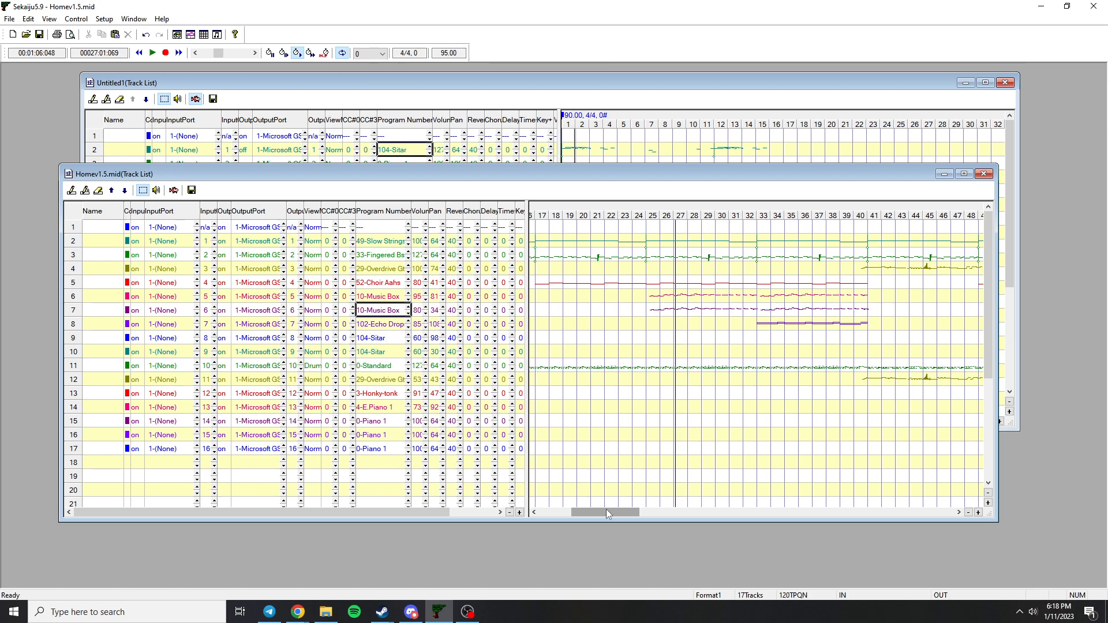
pyautogui.moveTo(607, 513)
pyautogui.mouseDown()
pyautogui.moveTo(683, 510)
pyautogui.moveTo(614, 509)
pyautogui.mouseUp()
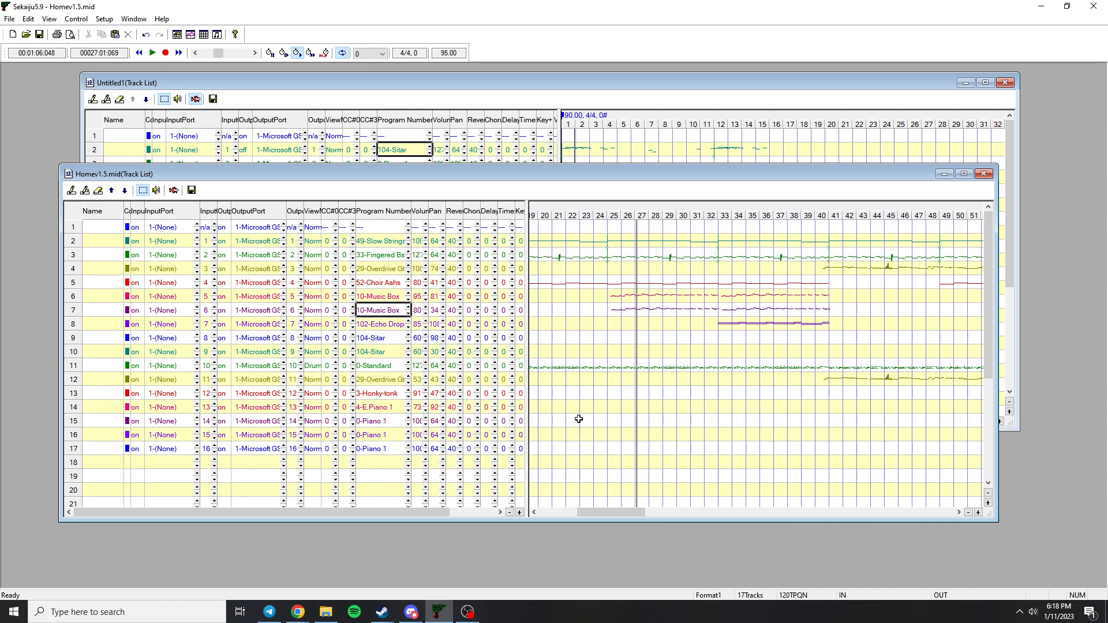
pyautogui.moveTo(614, 309); pyautogui.dragTo(826, 311)
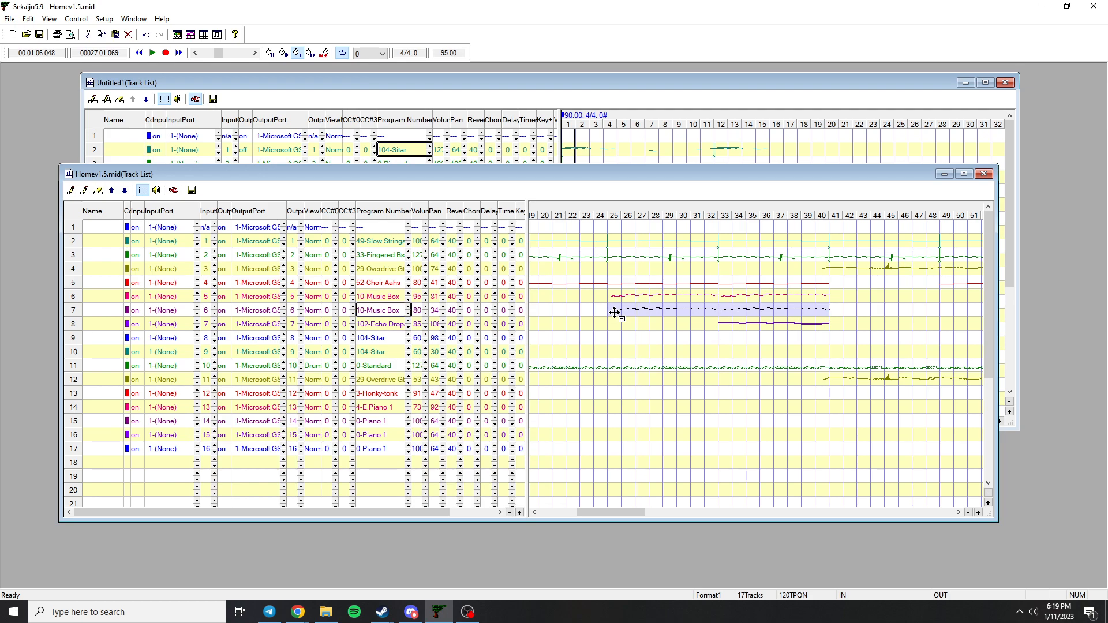
pyautogui.click(610, 341)
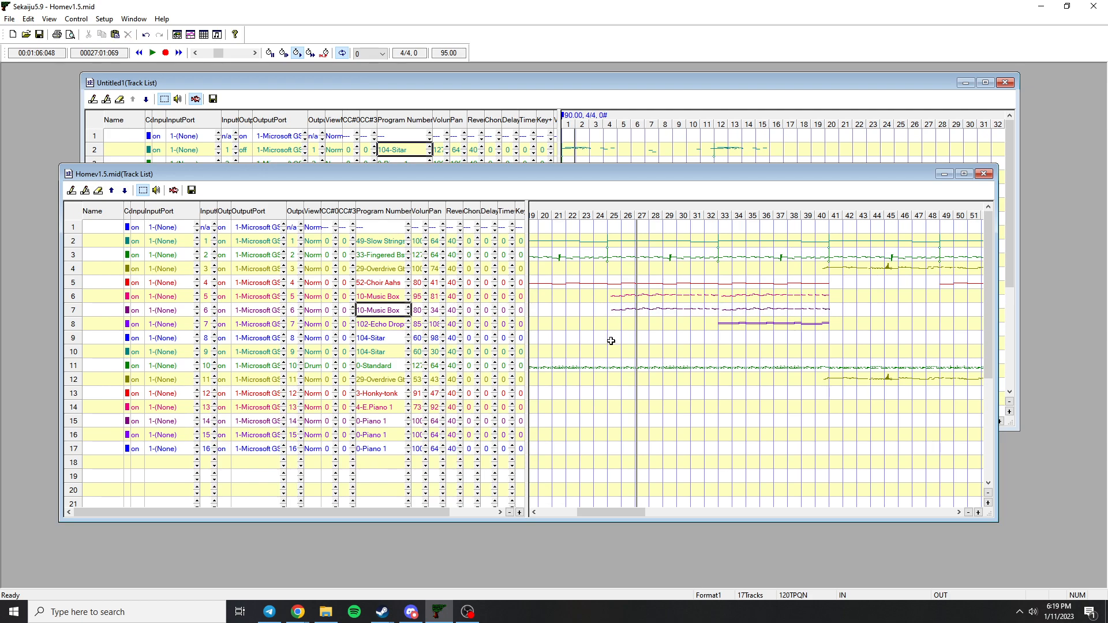
pyautogui.hotkey('ctrl', 'v')
pyautogui.click(608, 332)
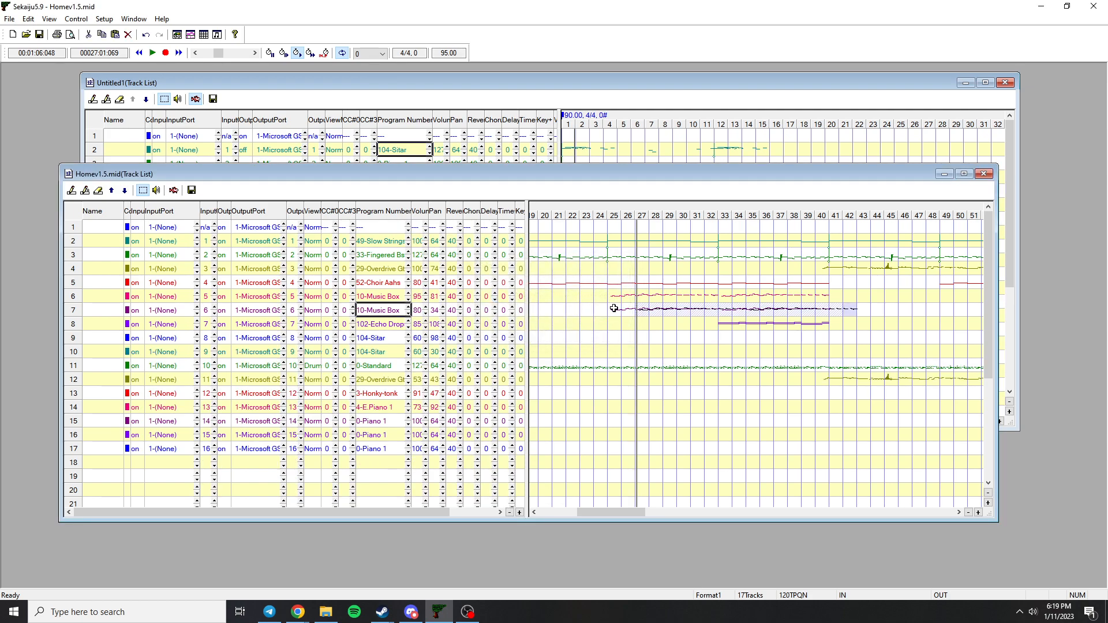
pyautogui.moveTo(667, 306); pyautogui.dragTo(608, 337)
# - Open the piano roll for track 9 at the start of its copied notes in measure 25
pyautogui.rightClick(608, 337)
pyautogui.click(624, 343)
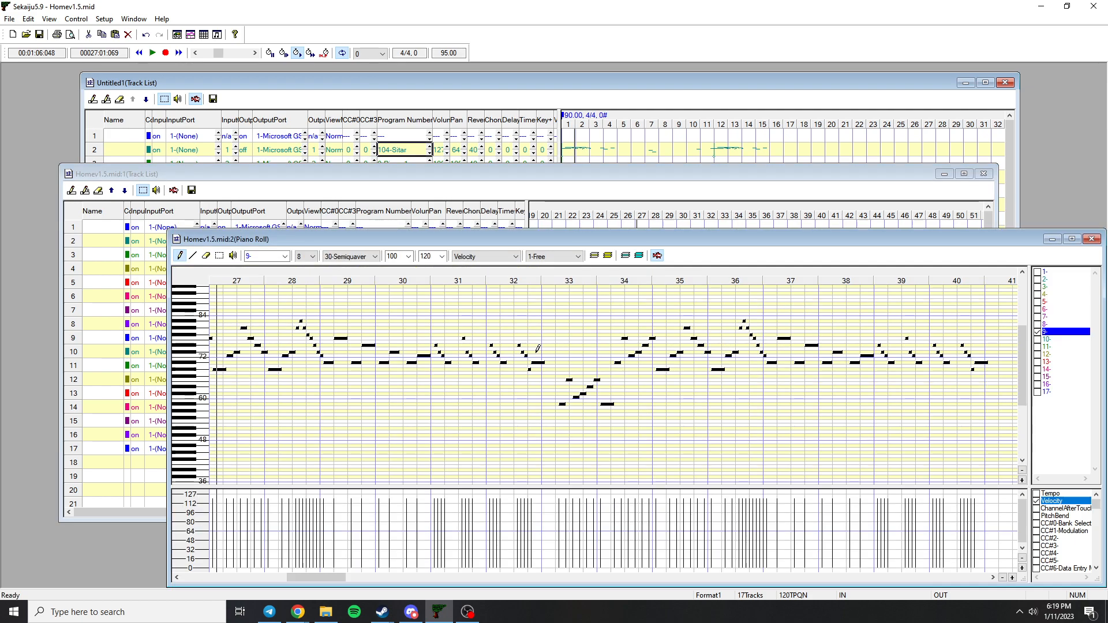
pyautogui.hscroll(-3, 300, 398)
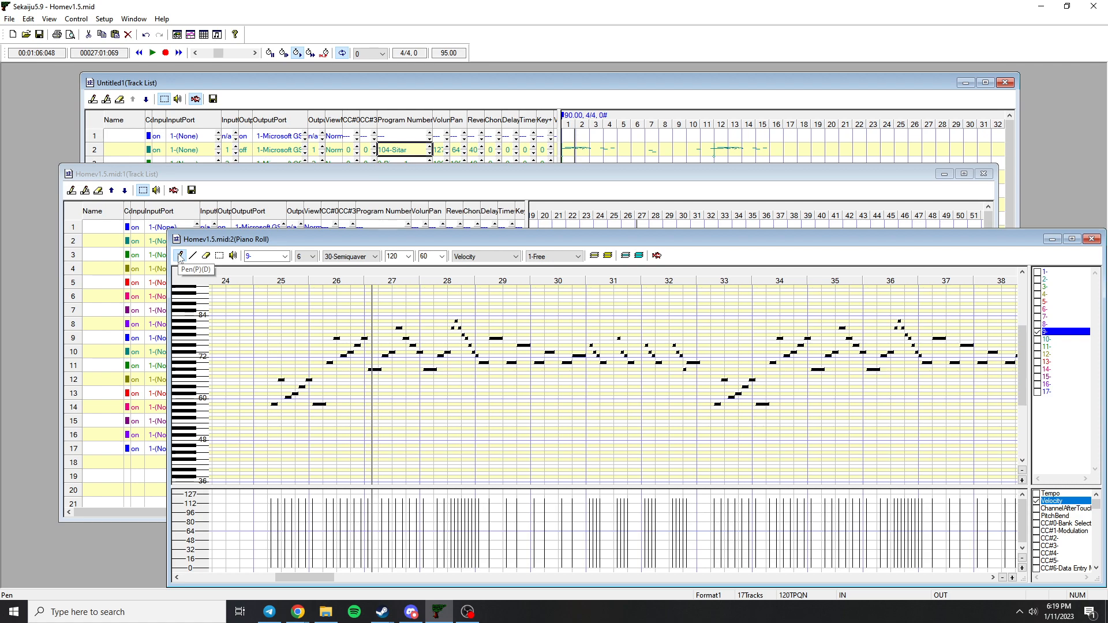
# - Shift all the copied notes on track 9 one semiquaver later and close the piano roll
pyautogui.click(219, 255)
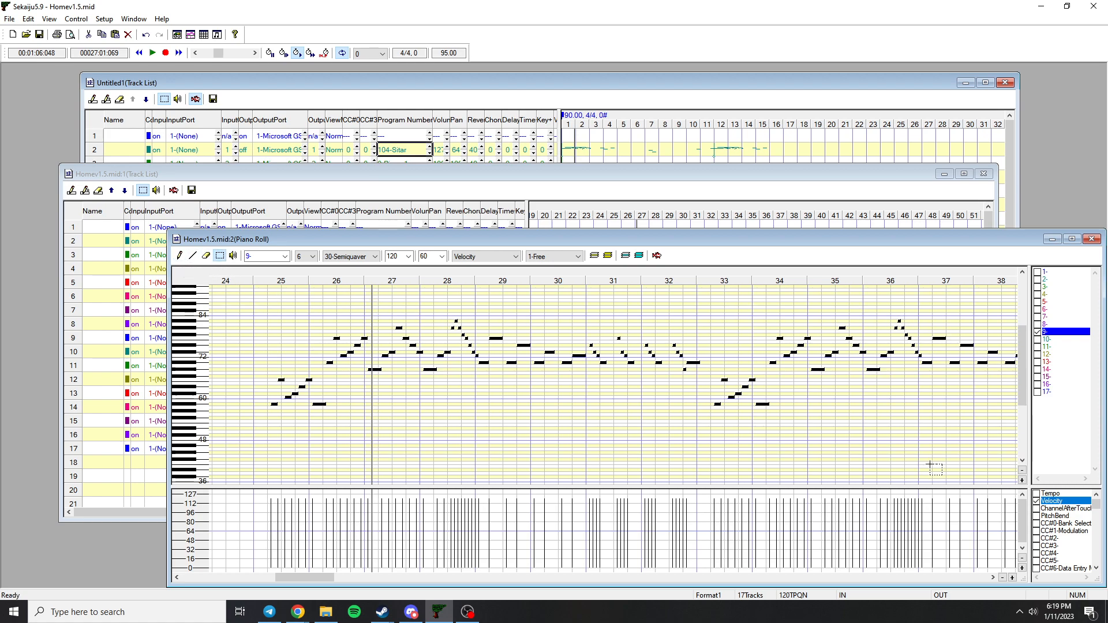
pyautogui.click(184, 258)
pyautogui.click(185, 256)
pyautogui.click(219, 255)
pyautogui.click(319, 404)
pyautogui.moveTo(319, 404); pyautogui.dragTo(323, 403)
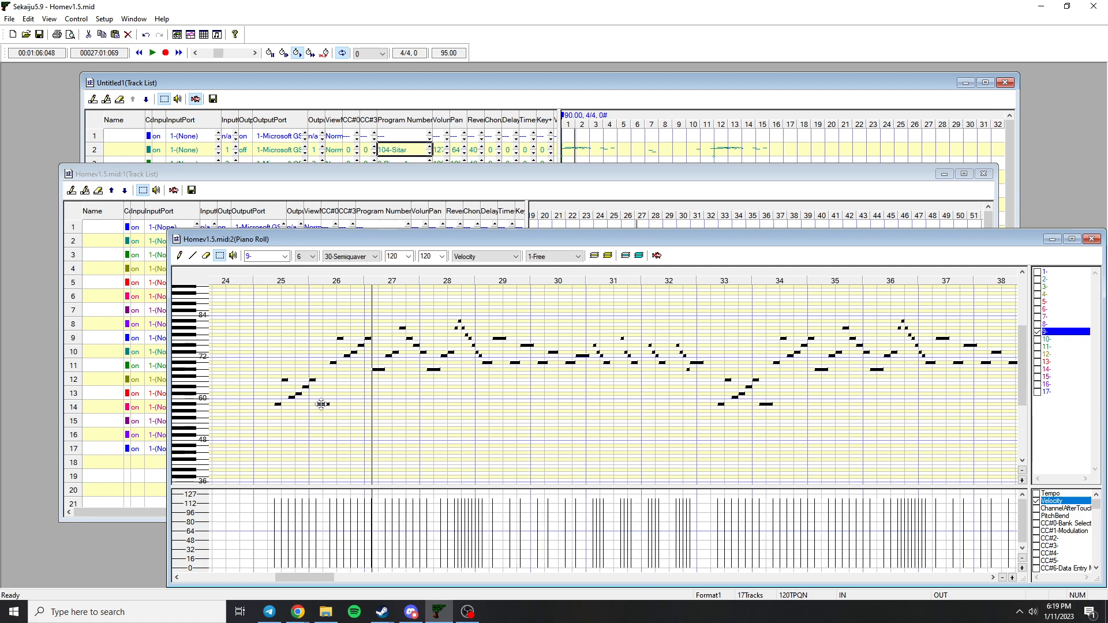
pyautogui.moveTo(400, 242); pyautogui.dragTo(314, 377)
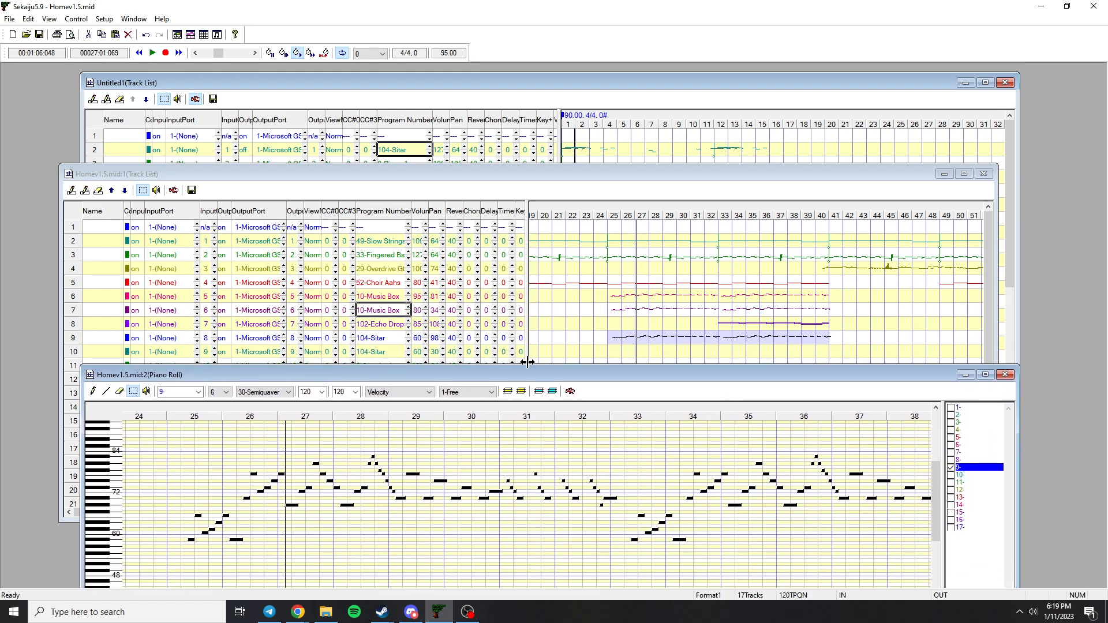
pyautogui.click(1006, 375)
# - Search the voices for "musi" and set track 9's program to 10-Music Box
pyautogui.click(392, 339)
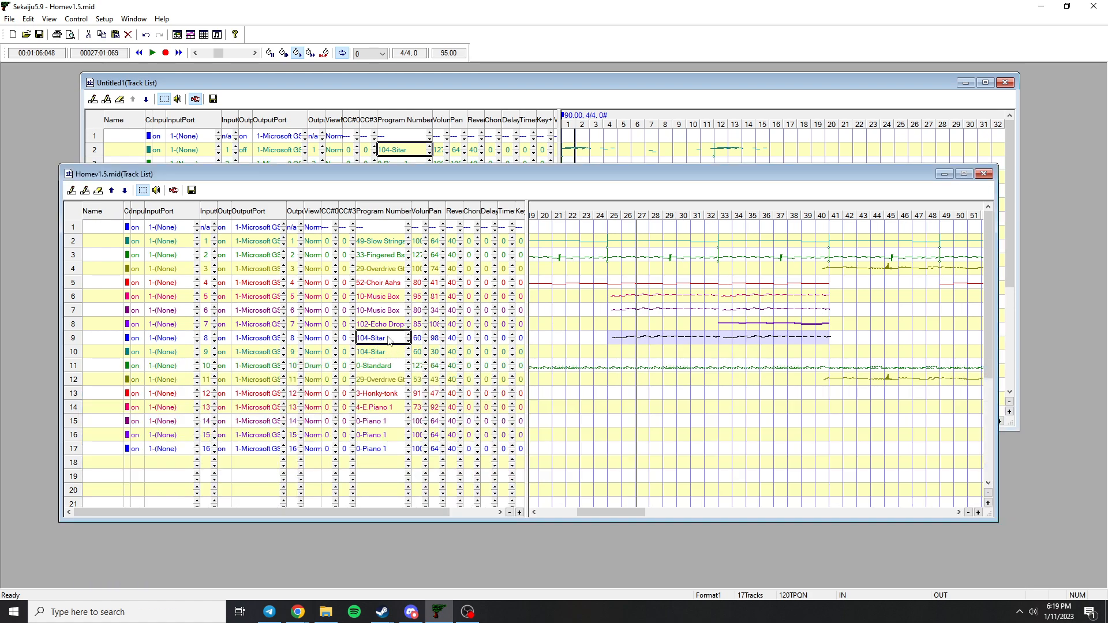
pyautogui.rightClick(388, 339)
pyautogui.click(432, 473)
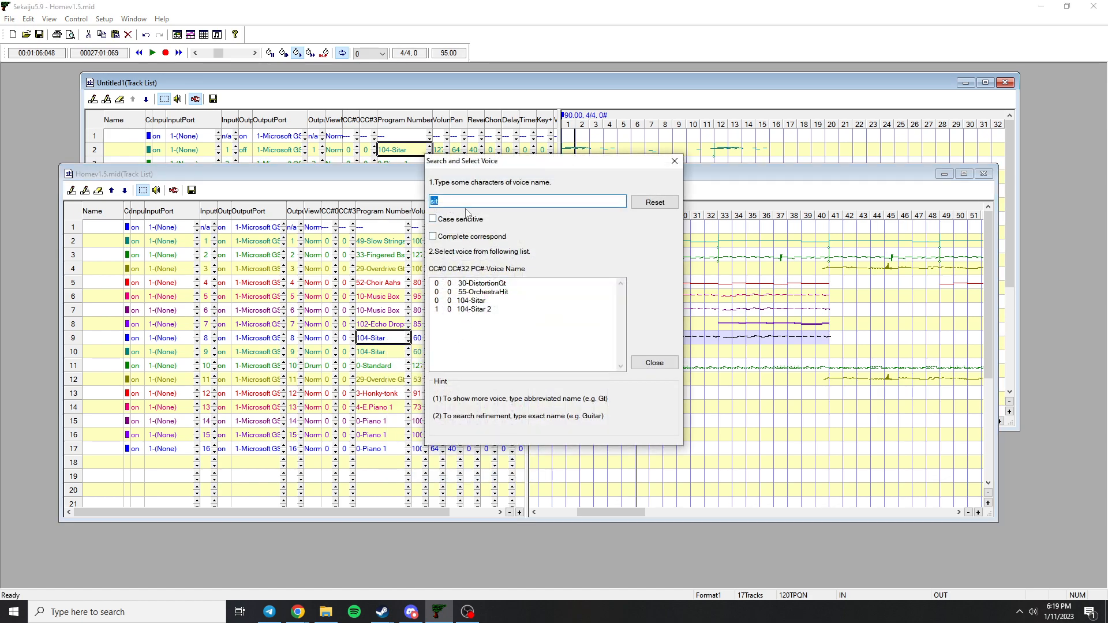
pyautogui.write('mus')
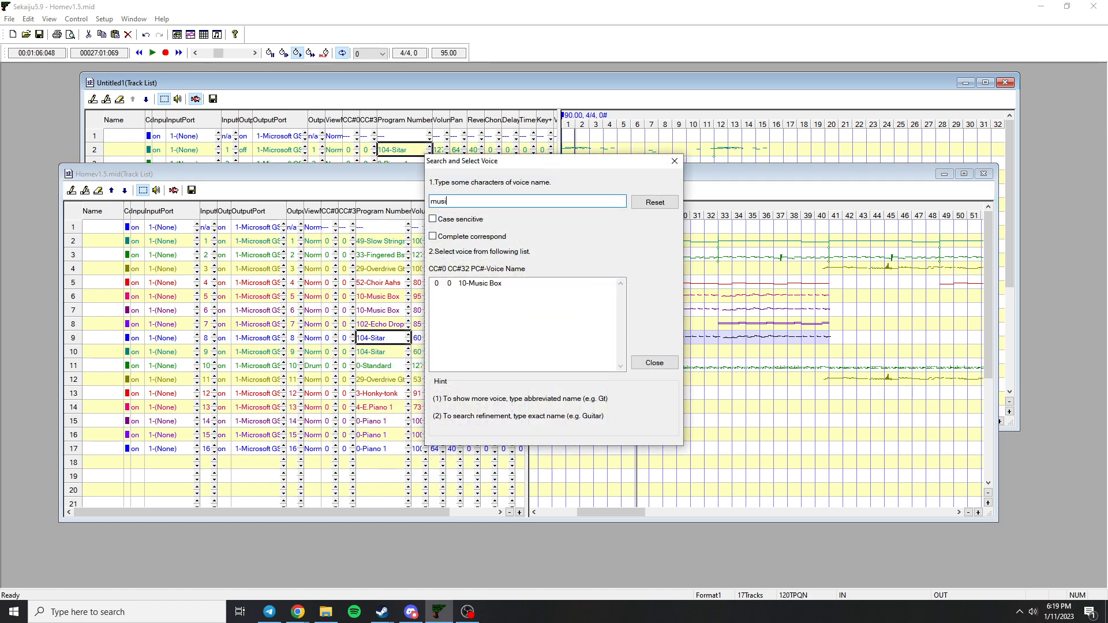
pyautogui.click(479, 283)
pyautogui.click(655, 363)
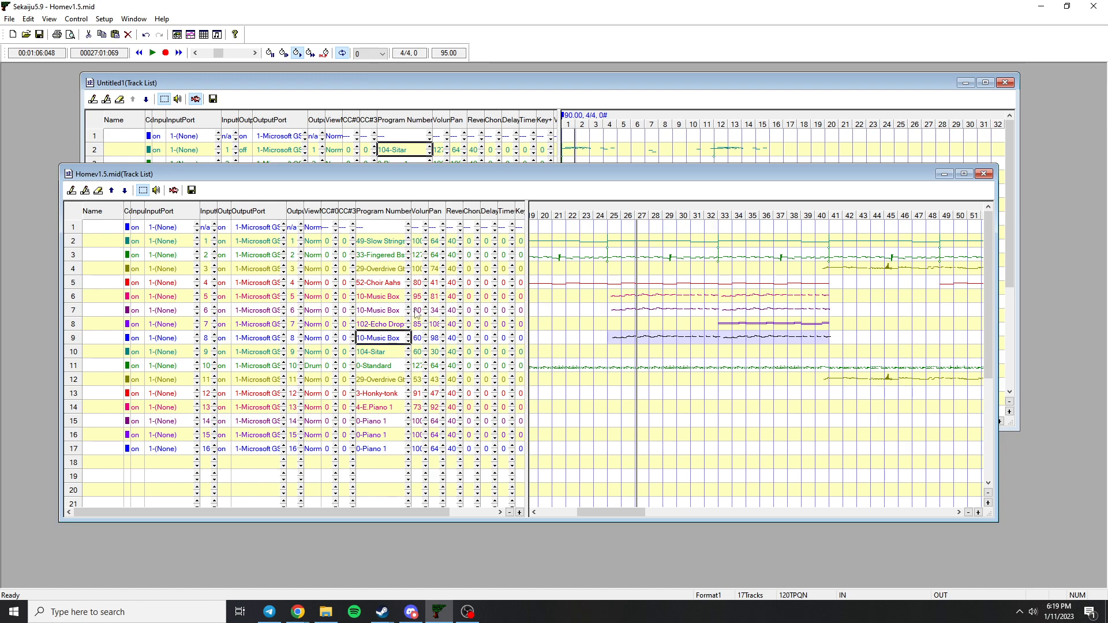
pyautogui.doubleClick(418, 338)
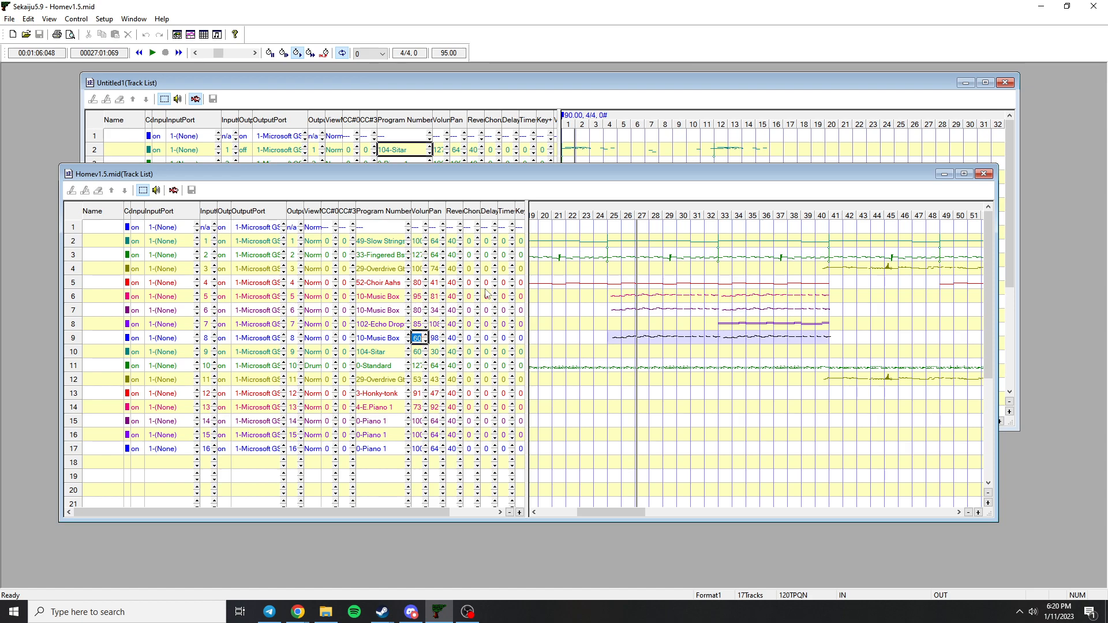
pyautogui.click(387, 341)
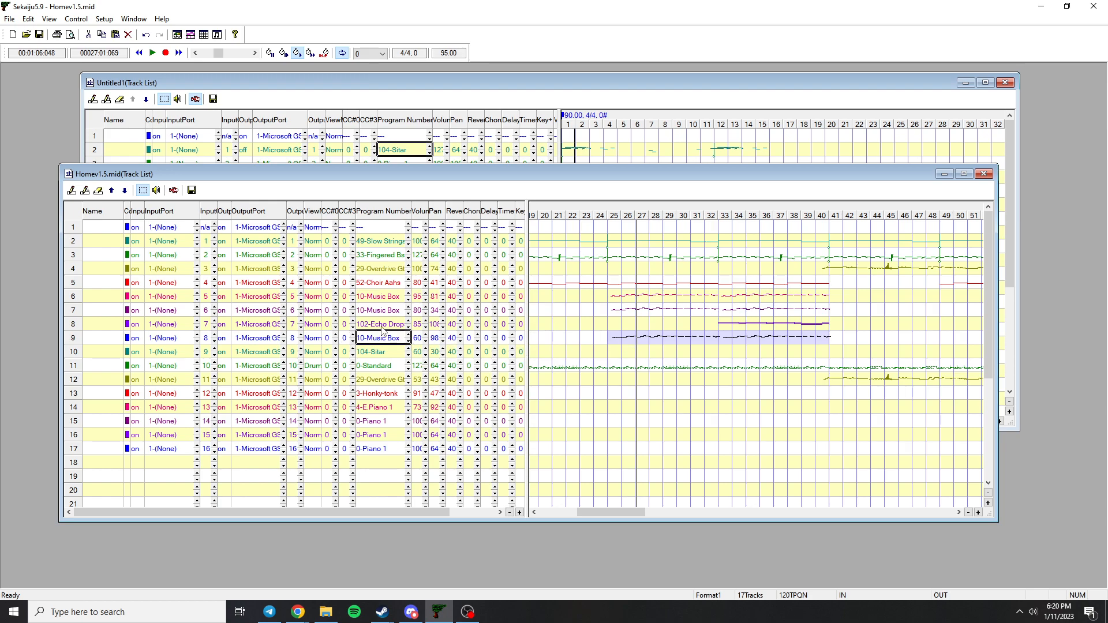
# - Play the song from measure 25 to hear the echo track, and stop playback around measure 28
pyautogui.click(609, 214)
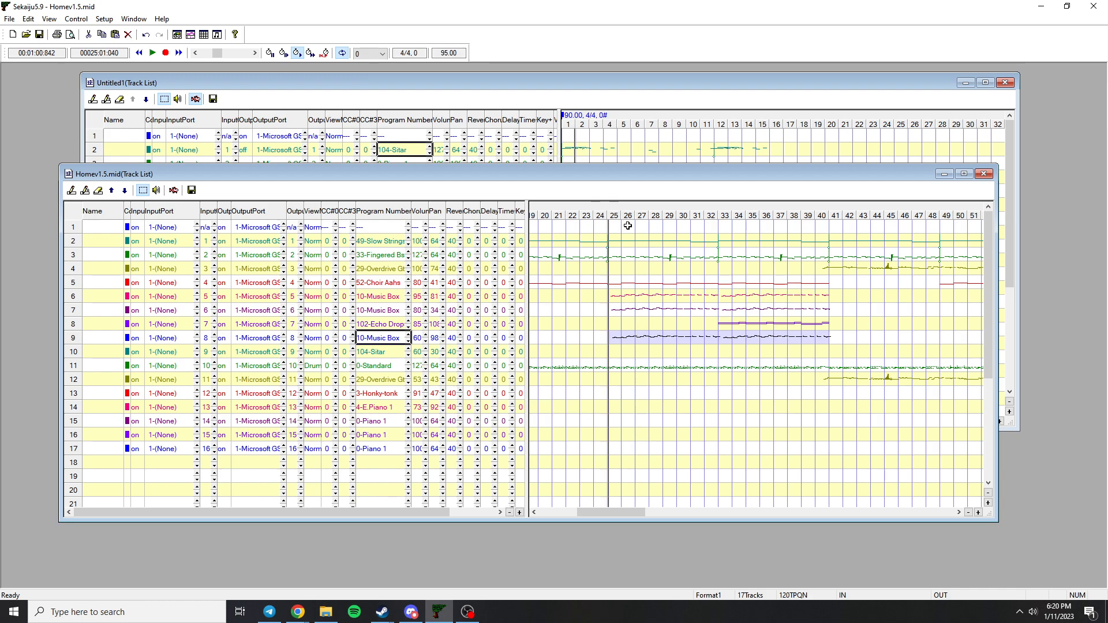
pyautogui.press('space')
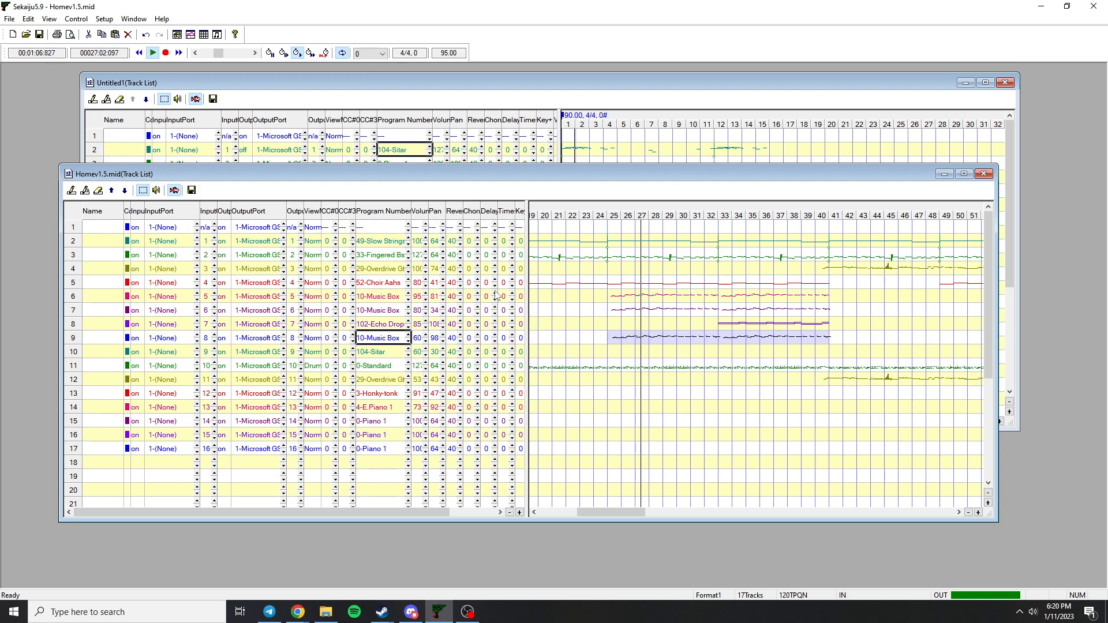
pyautogui.press('space')
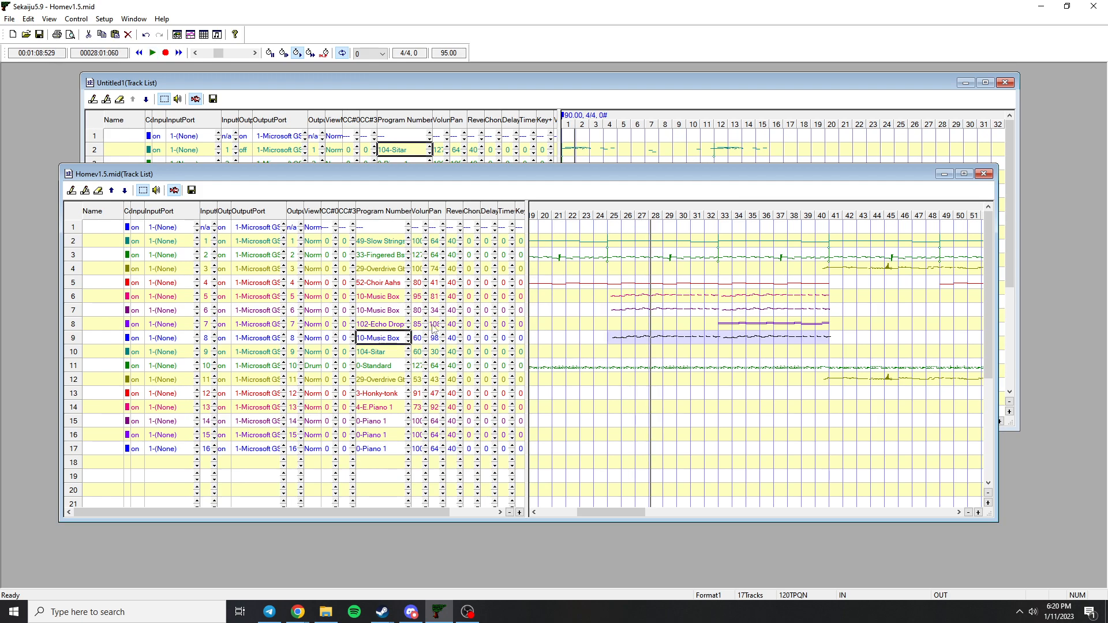
# - Mute only track 9 and play the song from measure 25 again for comparison, stopping around measure 27
pyautogui.rightClick(261, 341)
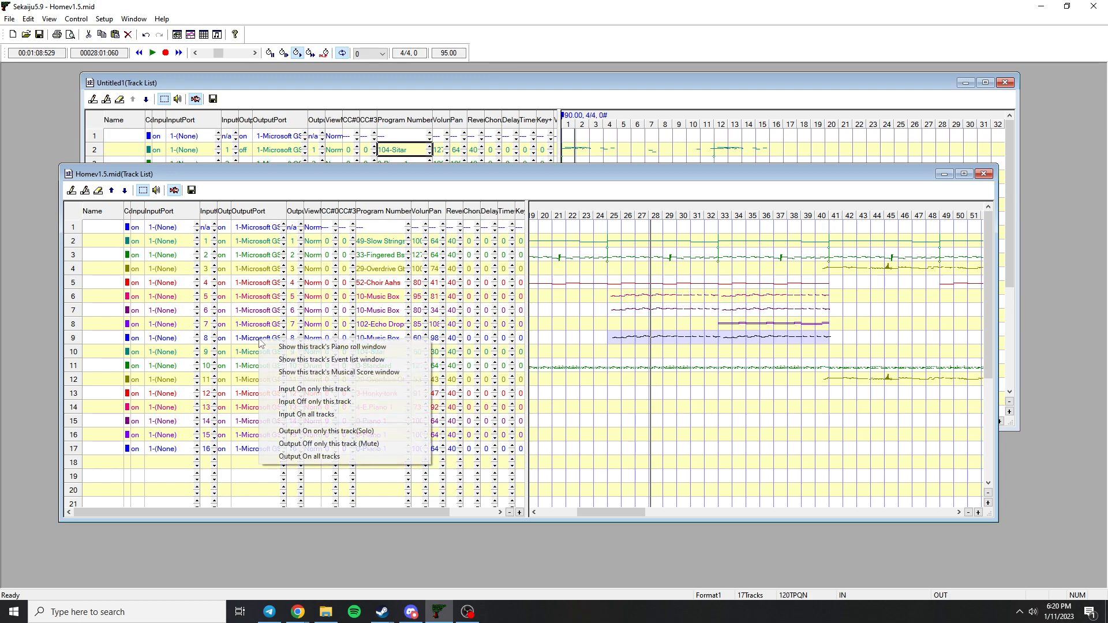
pyautogui.click(328, 443)
pyautogui.click(608, 213)
pyautogui.press('space')
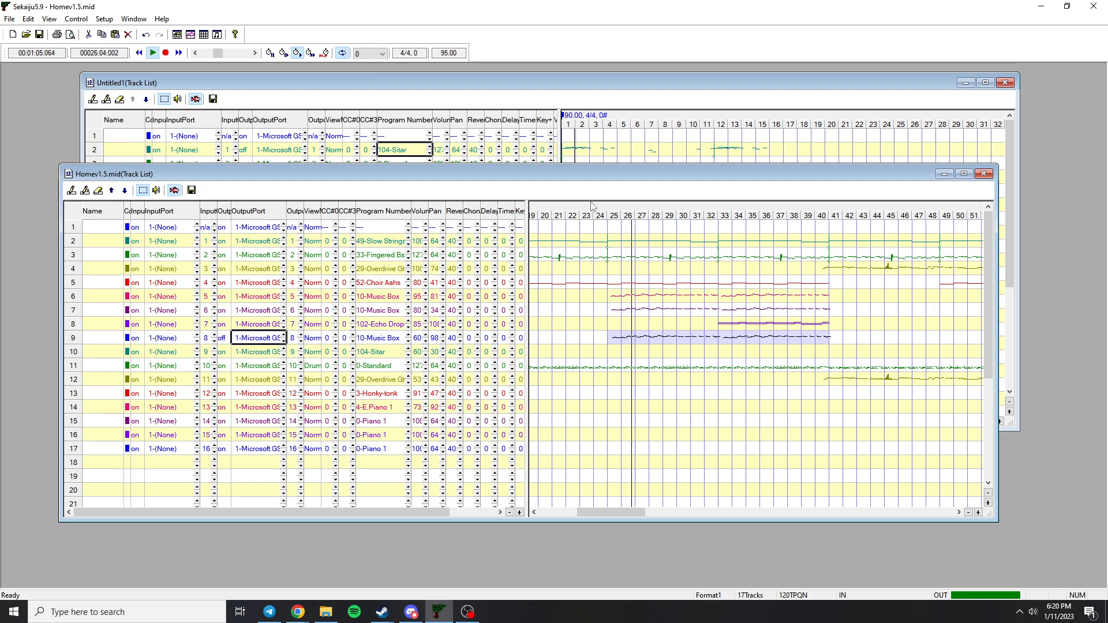
pyautogui.press('space')
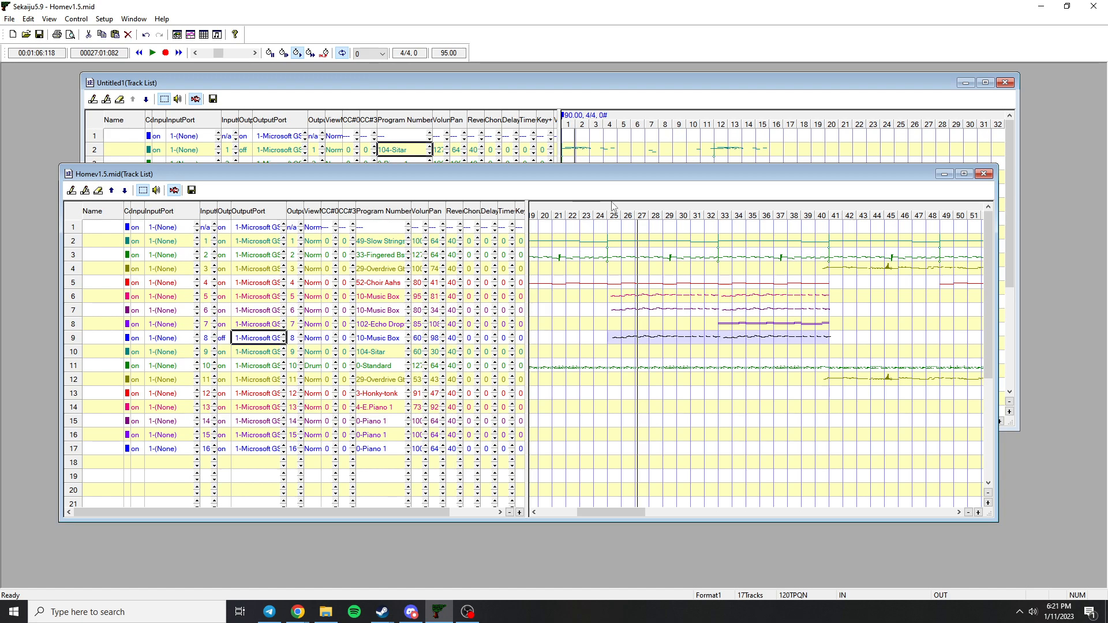
pyautogui.moveTo(649, 512); pyautogui.dragTo(708, 201)
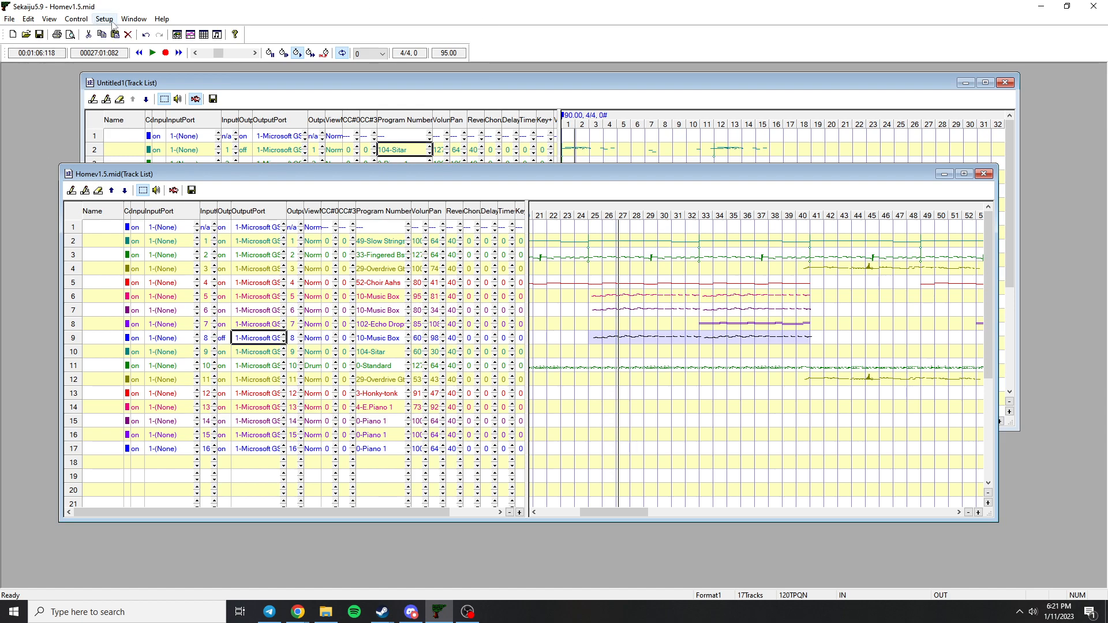
pyautogui.click(407, 88)
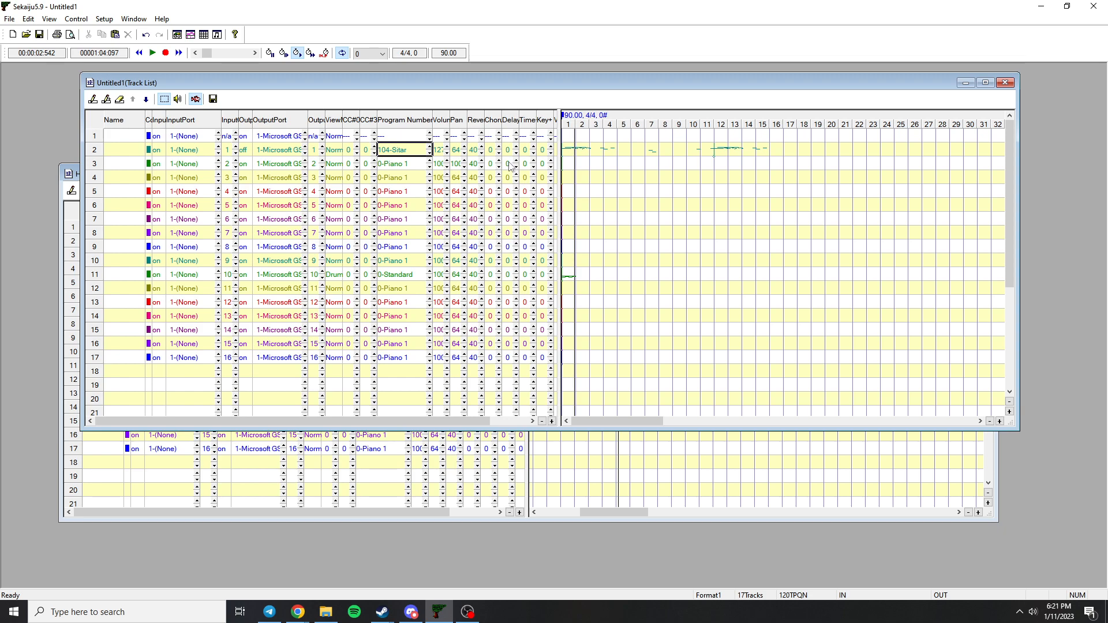
pyautogui.click(620, 517)
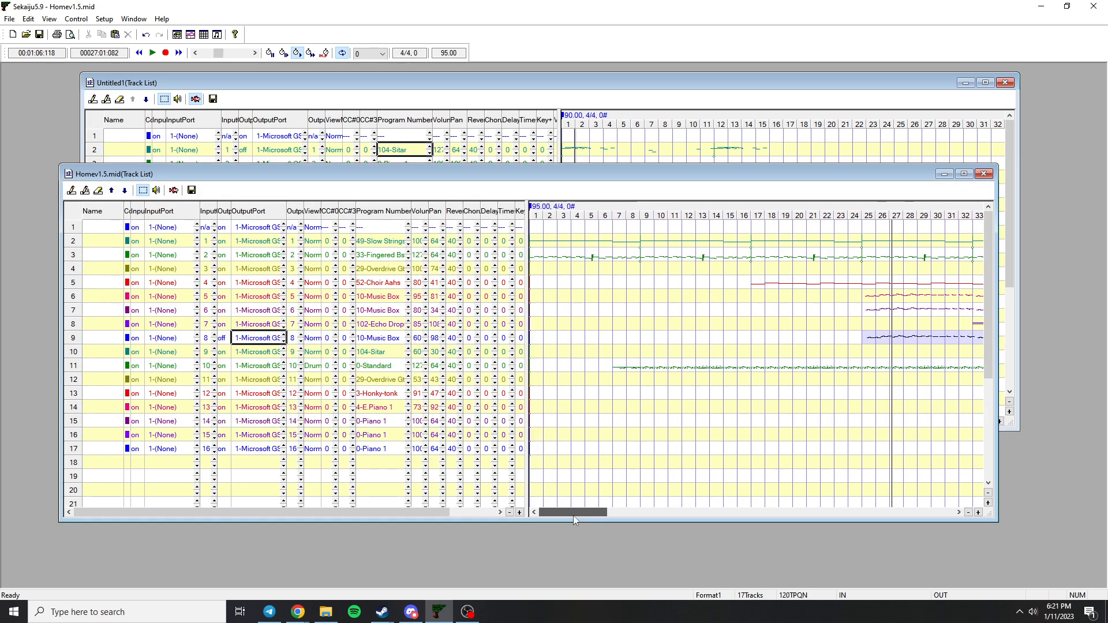
pyautogui.moveTo(587, 506); pyautogui.dragTo(594, 487)
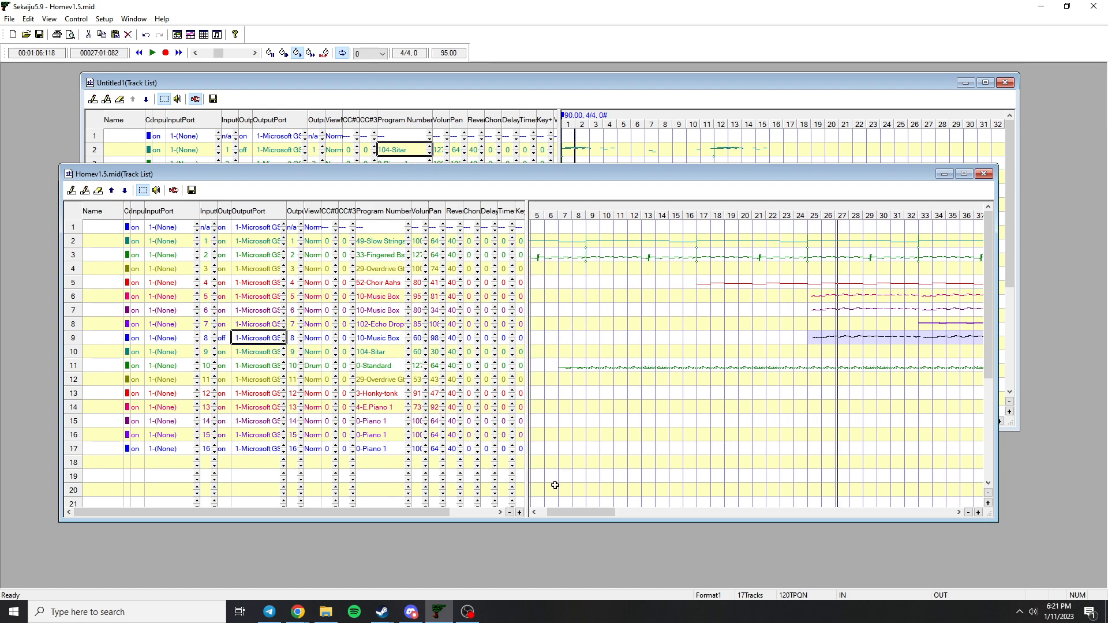
pyautogui.moveTo(562, 511); pyautogui.dragTo(601, 513)
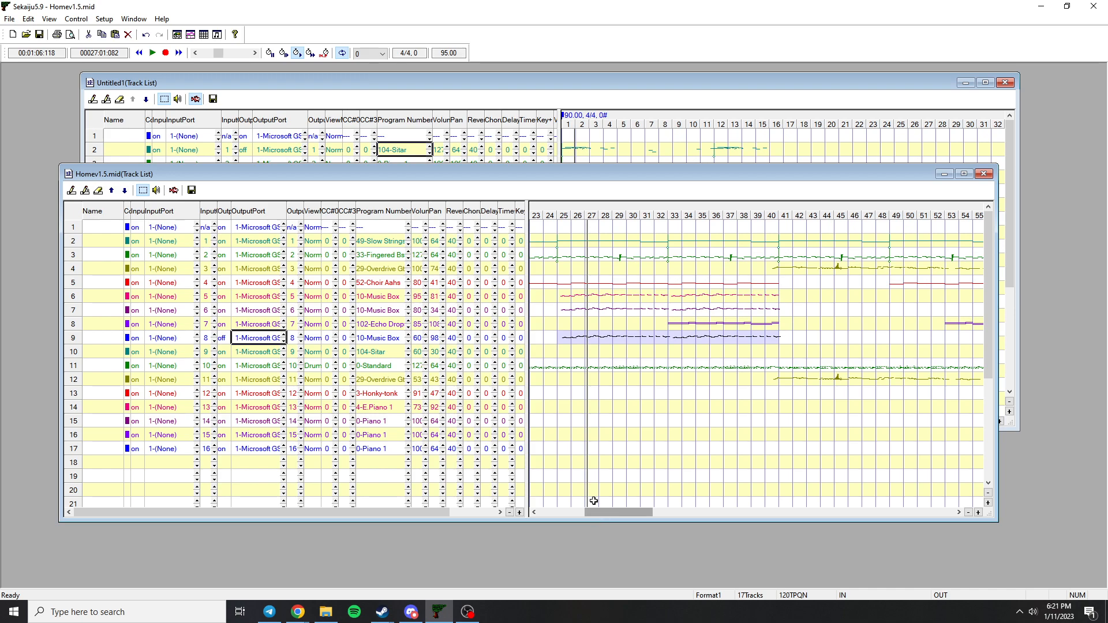